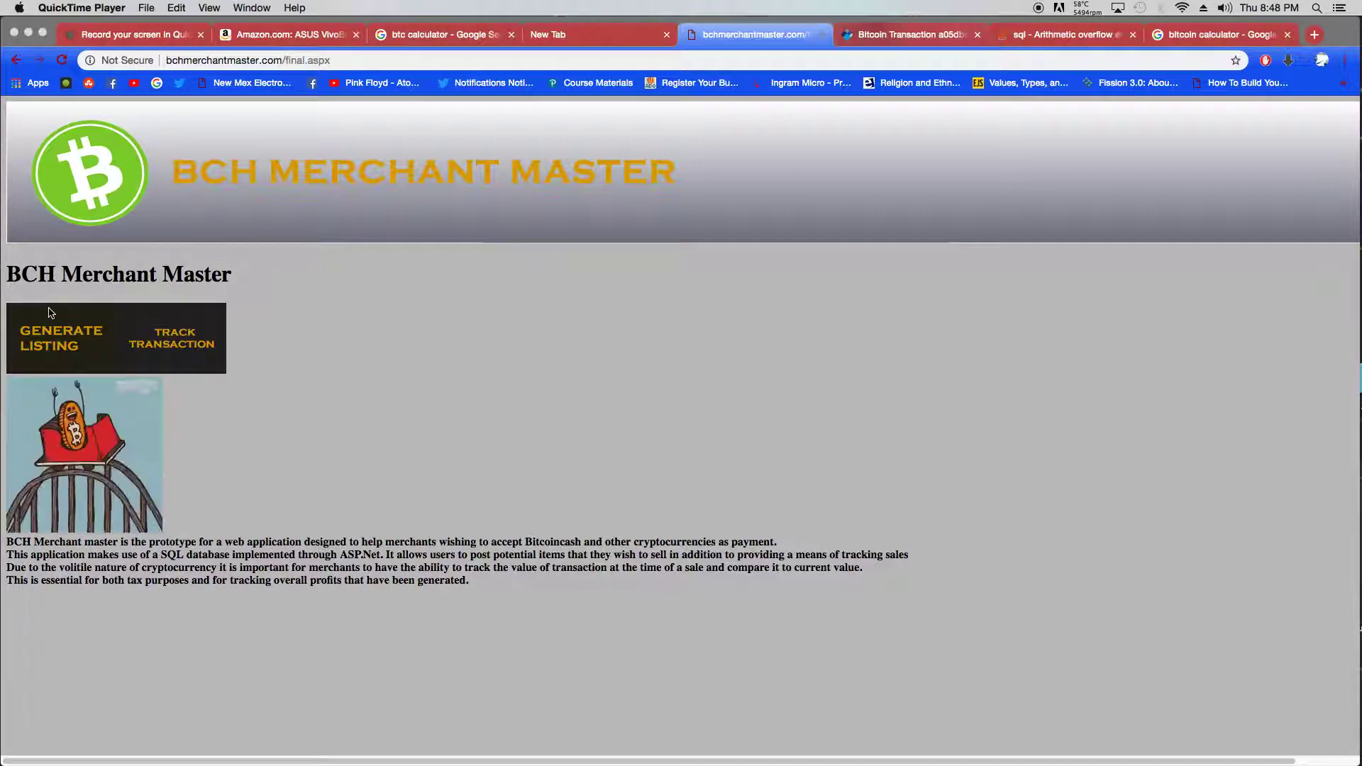
- Open an empty create-listing form from Generate Listing > CREATE LISTING in the browser
click(92, 362)
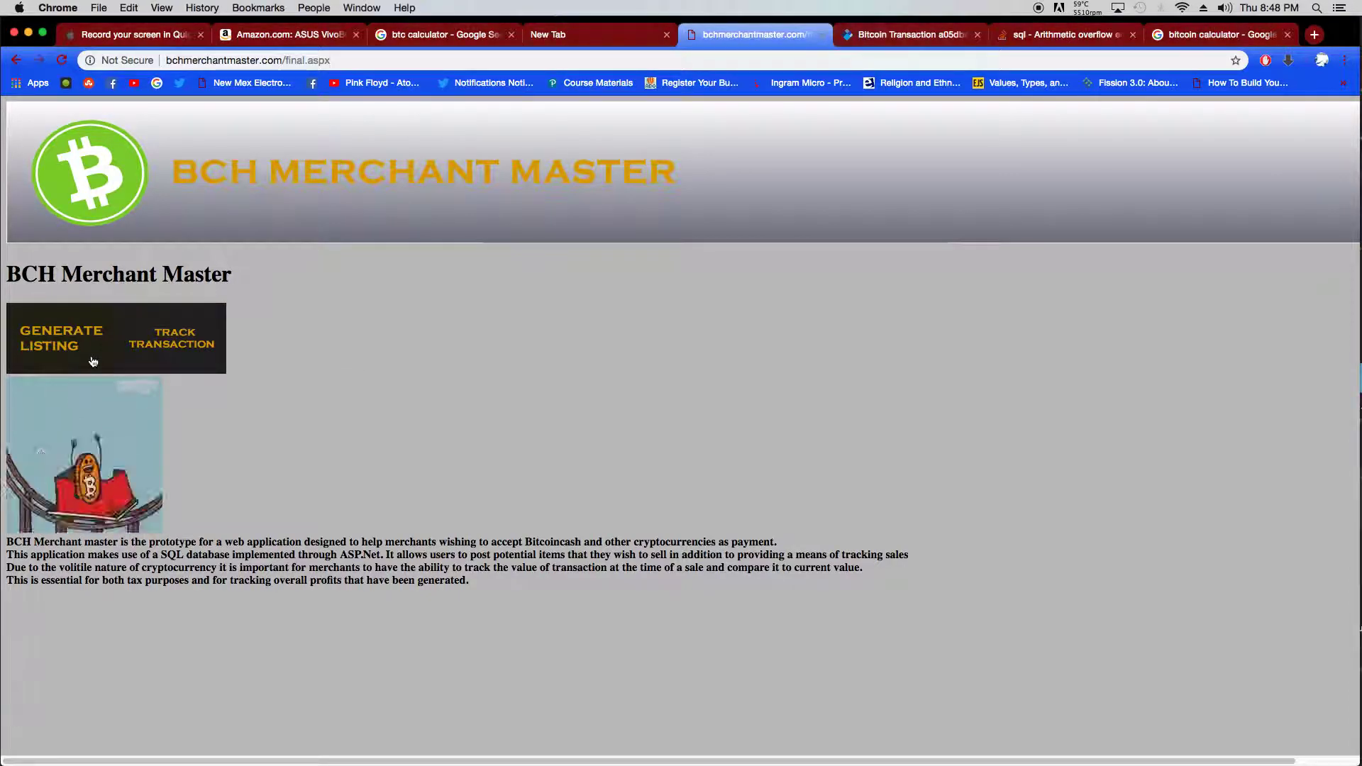
click(61, 343)
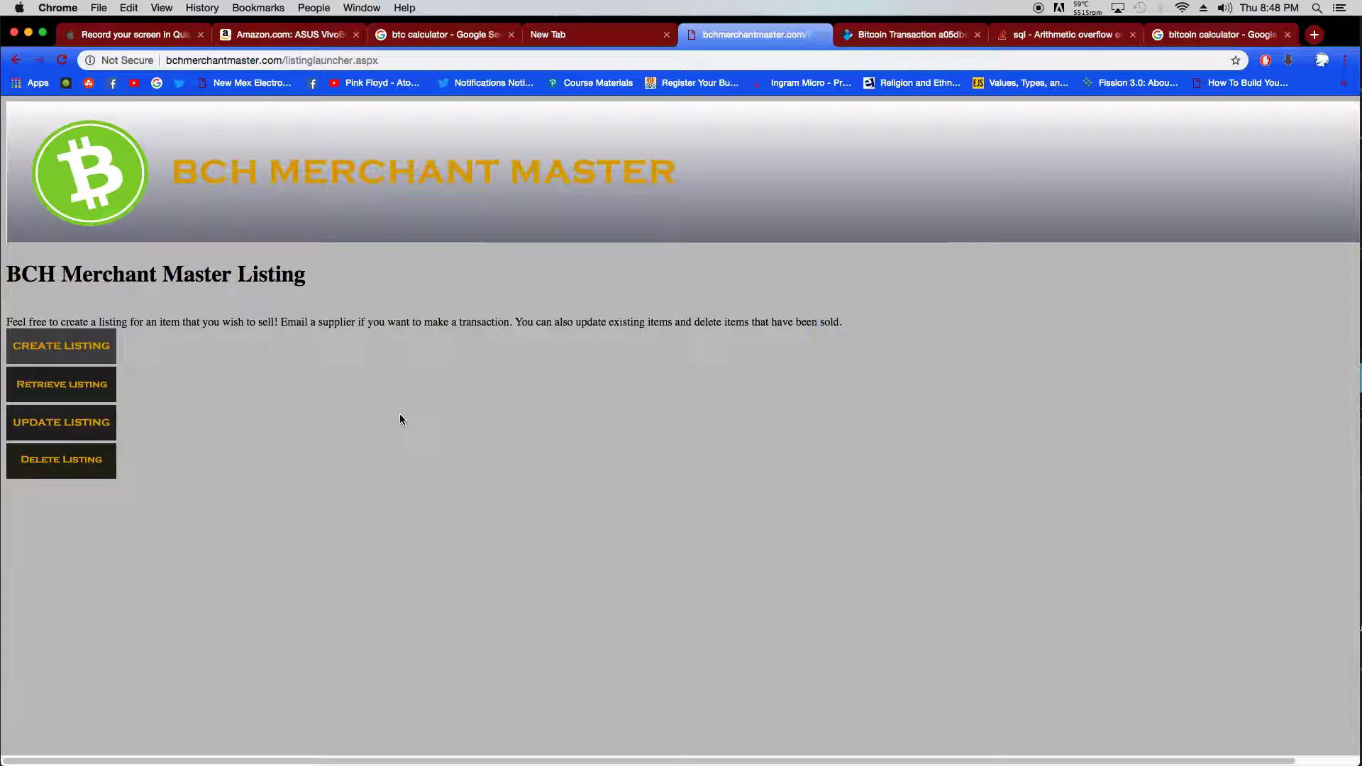
click(100, 345)
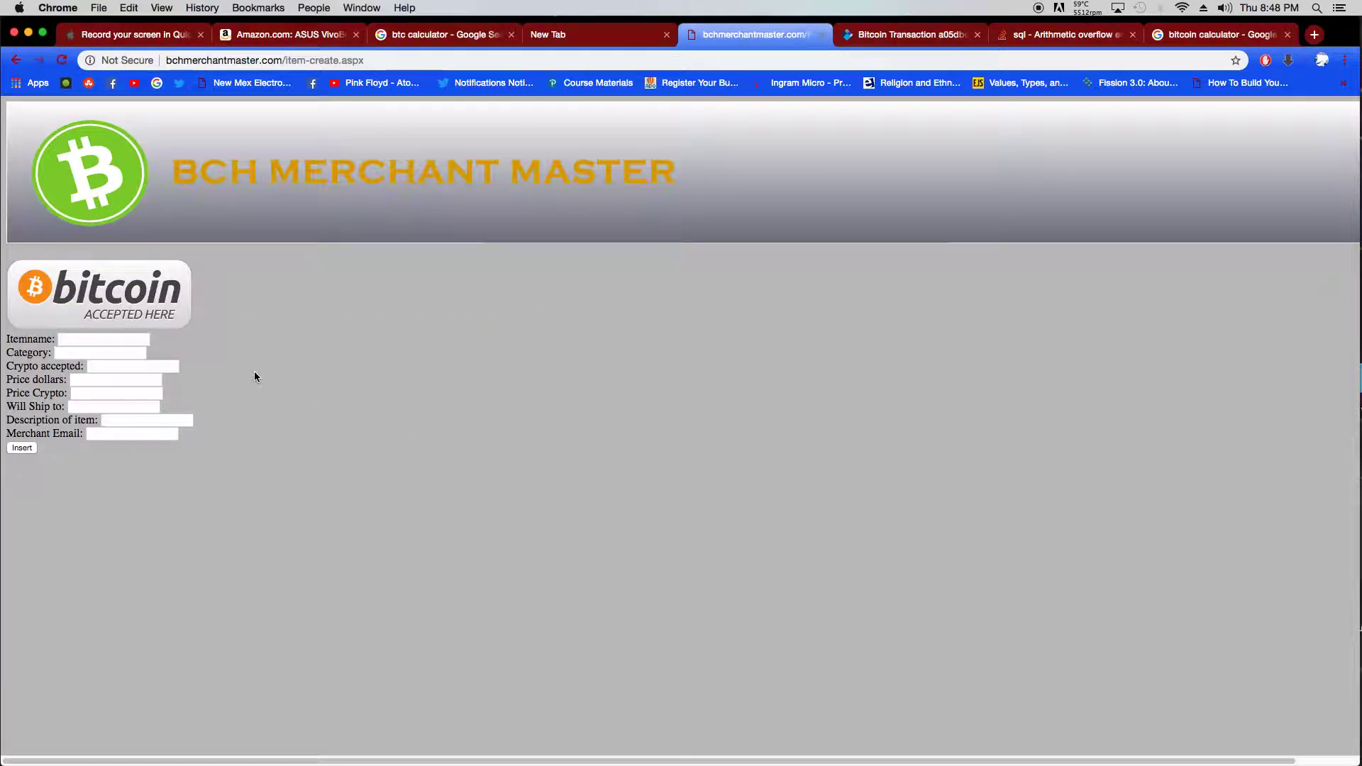
- Copy 'ASUS VivoBook F510UA' from the Amazon product title and return to the listing's Itemname field
click(310, 37)
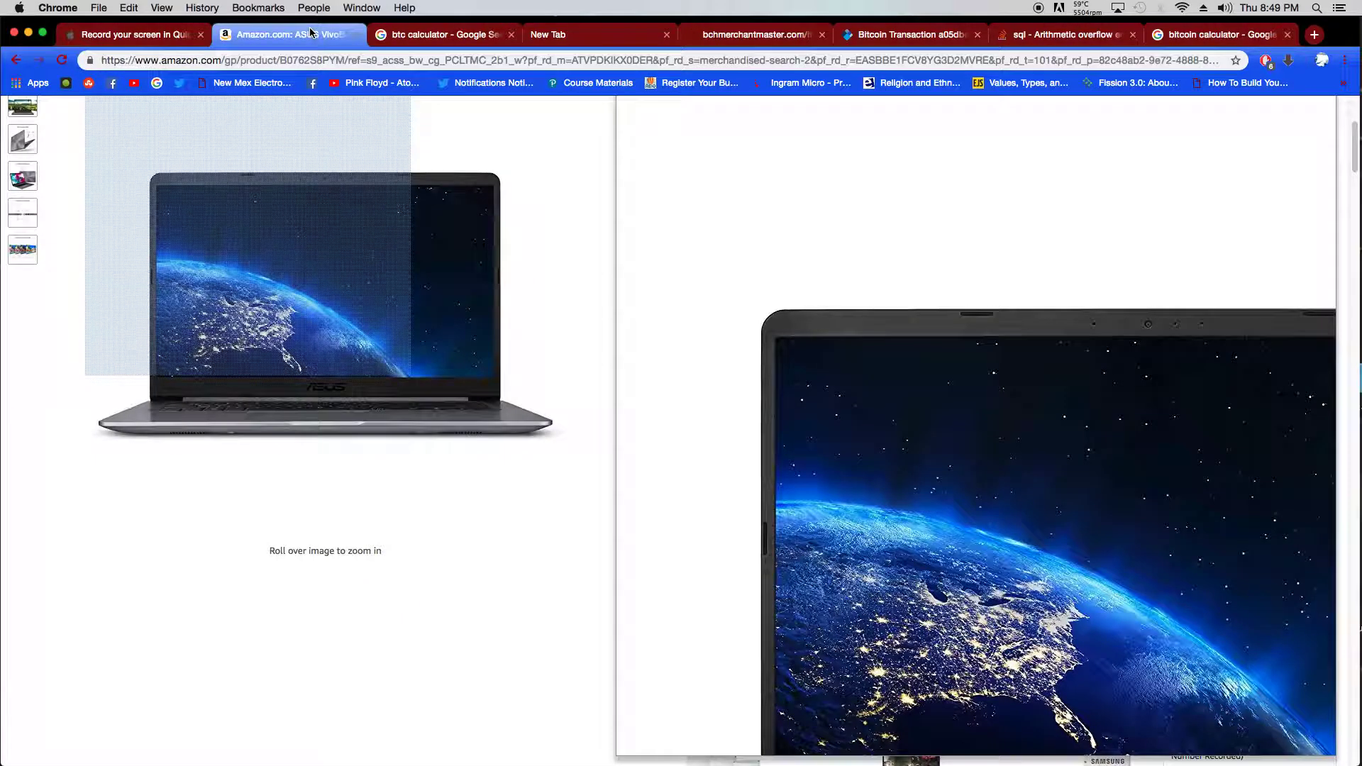
scroll(457, 604, up, 4)
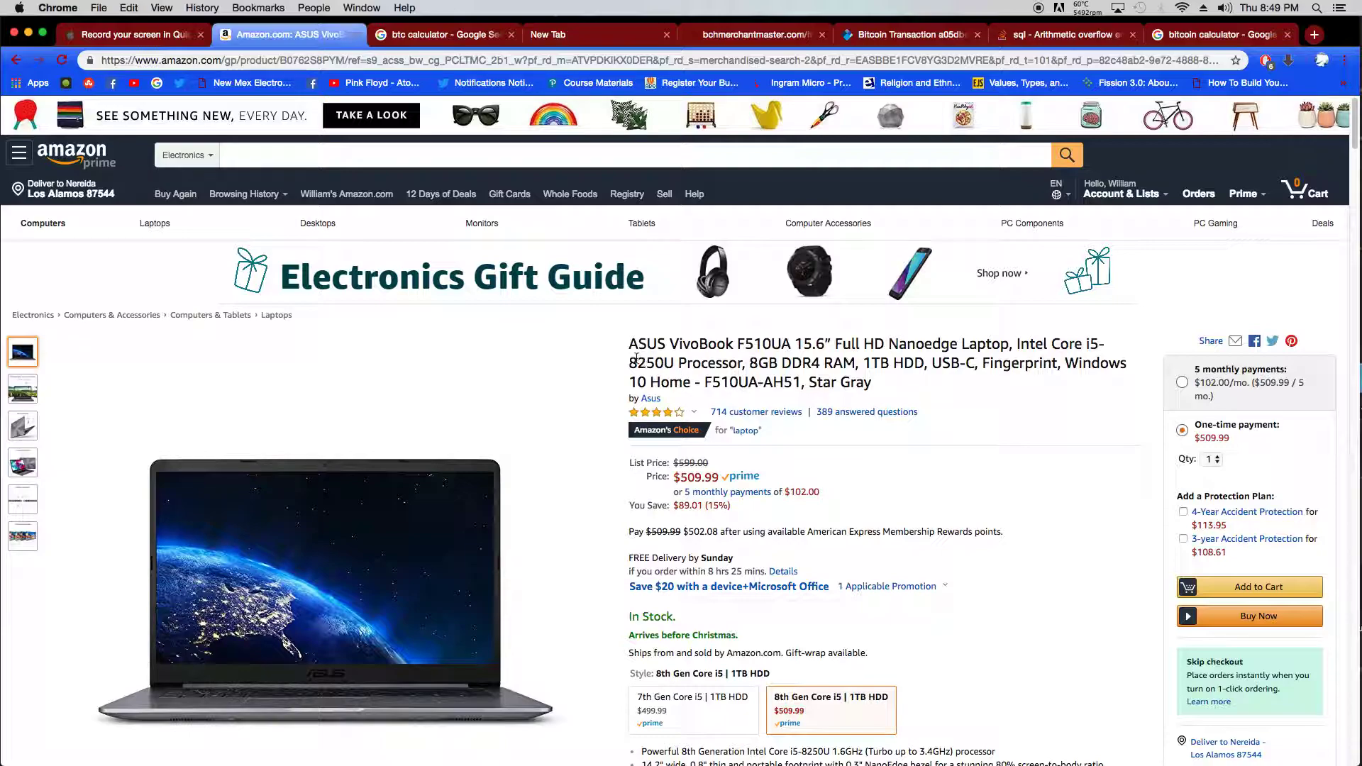
drag(629, 349, 792, 344)
right_click(776, 345)
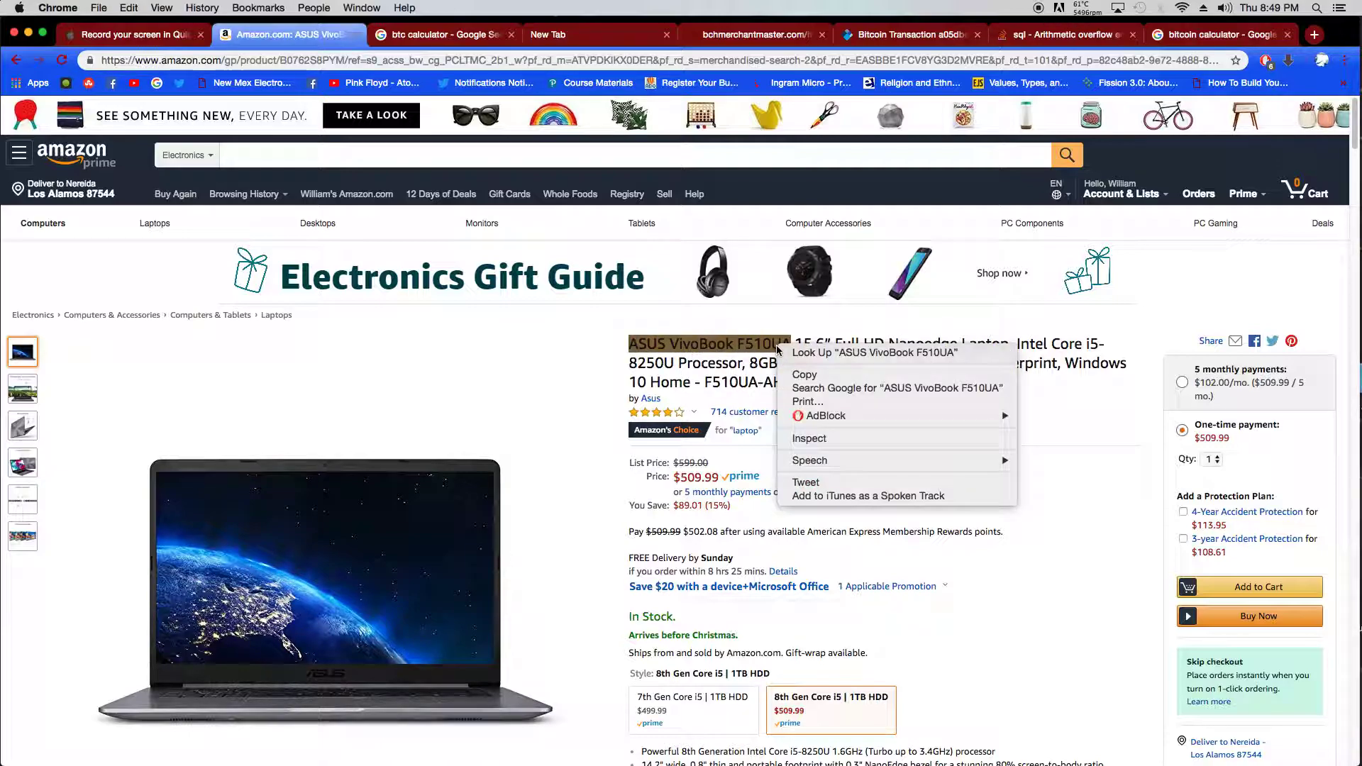
click(799, 375)
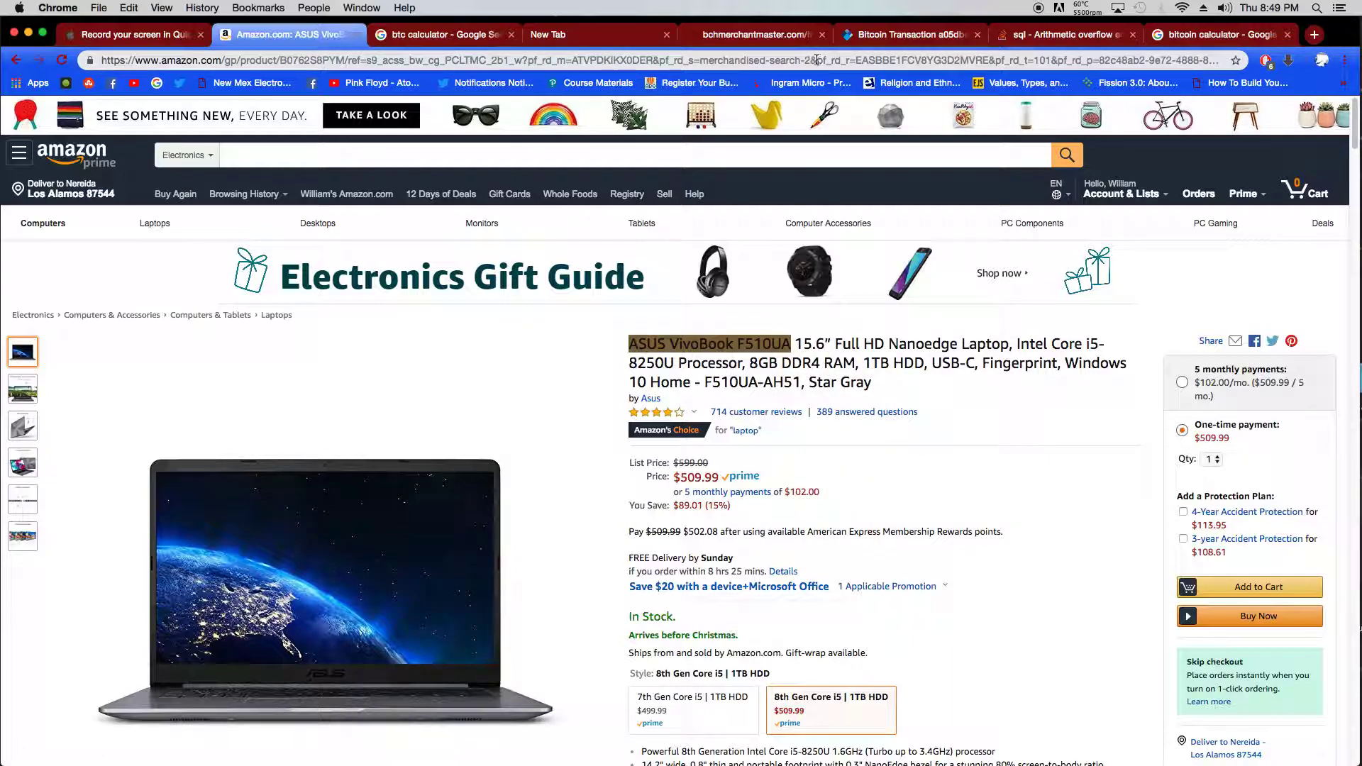
click(782, 43)
click(99, 340)
- Paste 'ASUS VivoBook F510UA' as the listing's item name
right_click(99, 340)
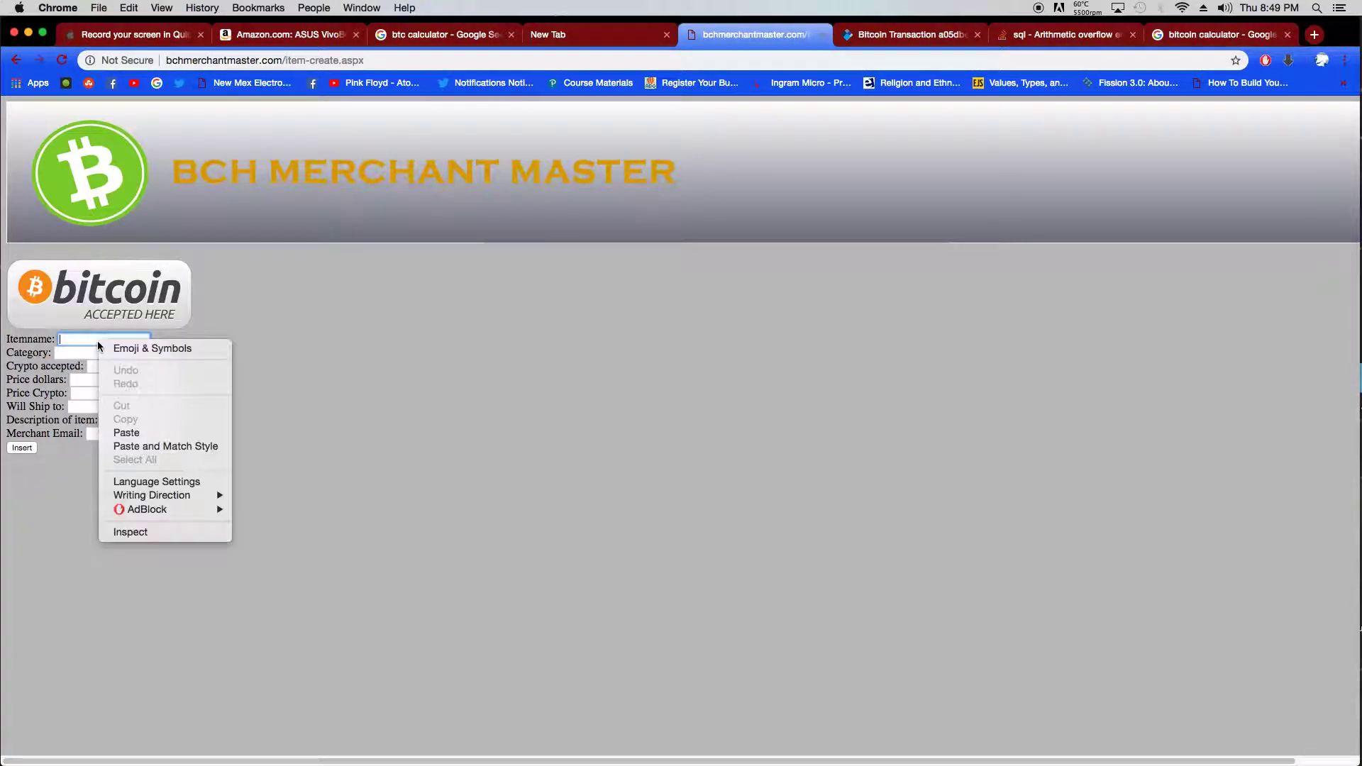
click(138, 430)
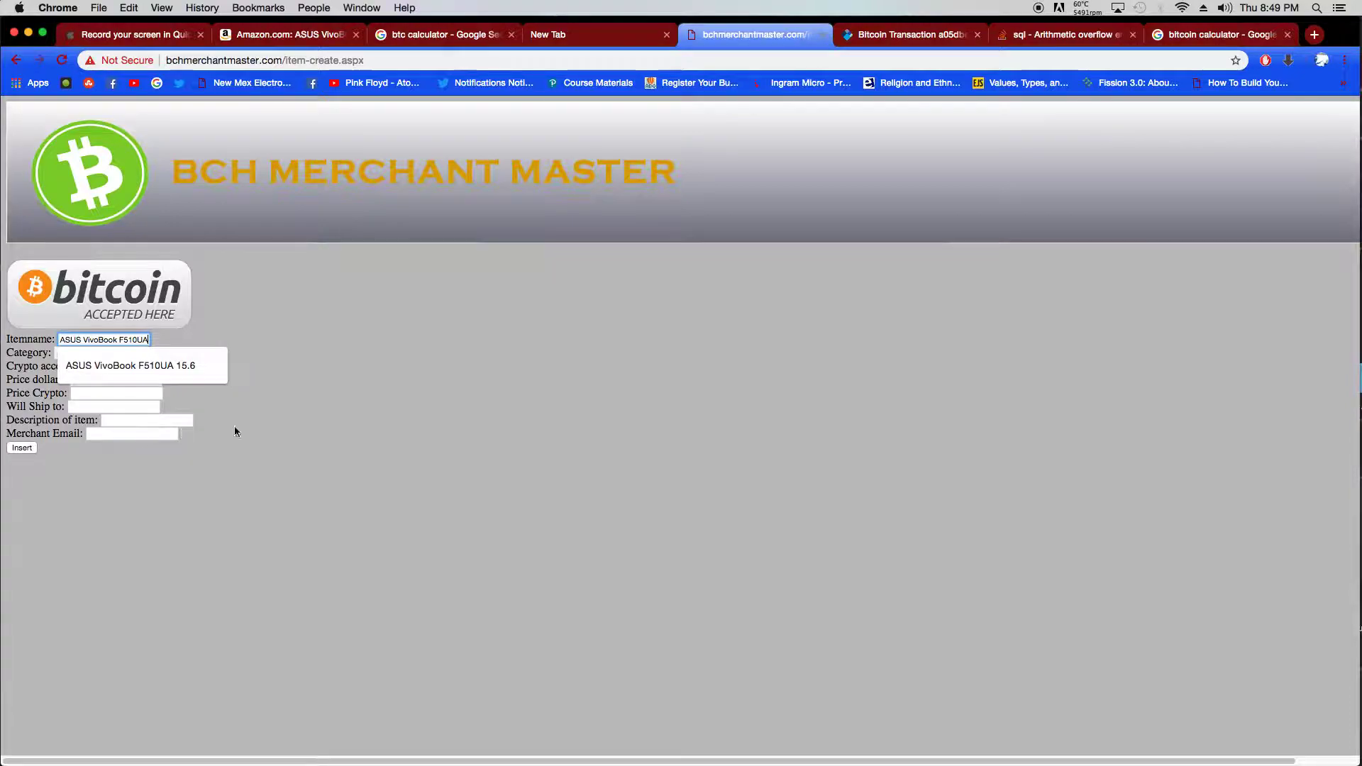
click(138, 340)
click(338, 423)
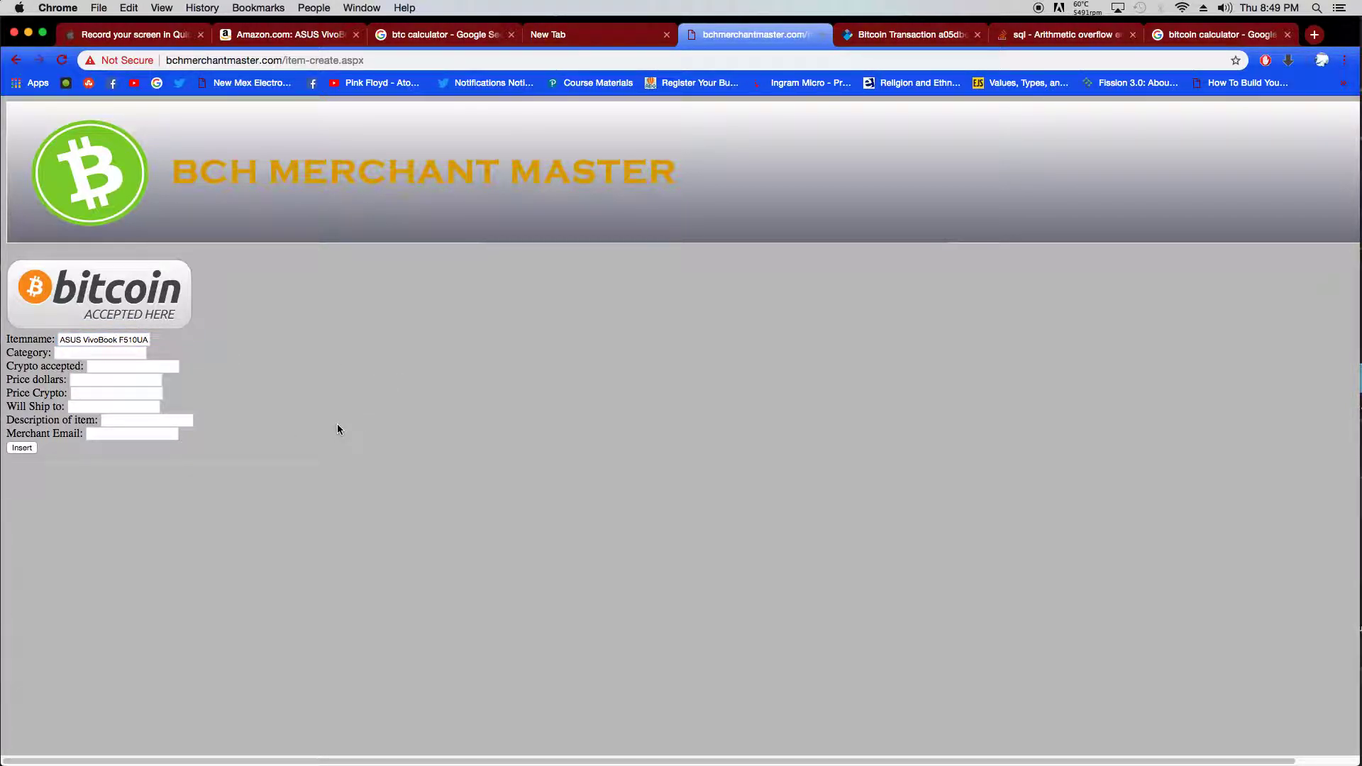
- Set the category to Computers and the accepted crypto to BTC
click(86, 354)
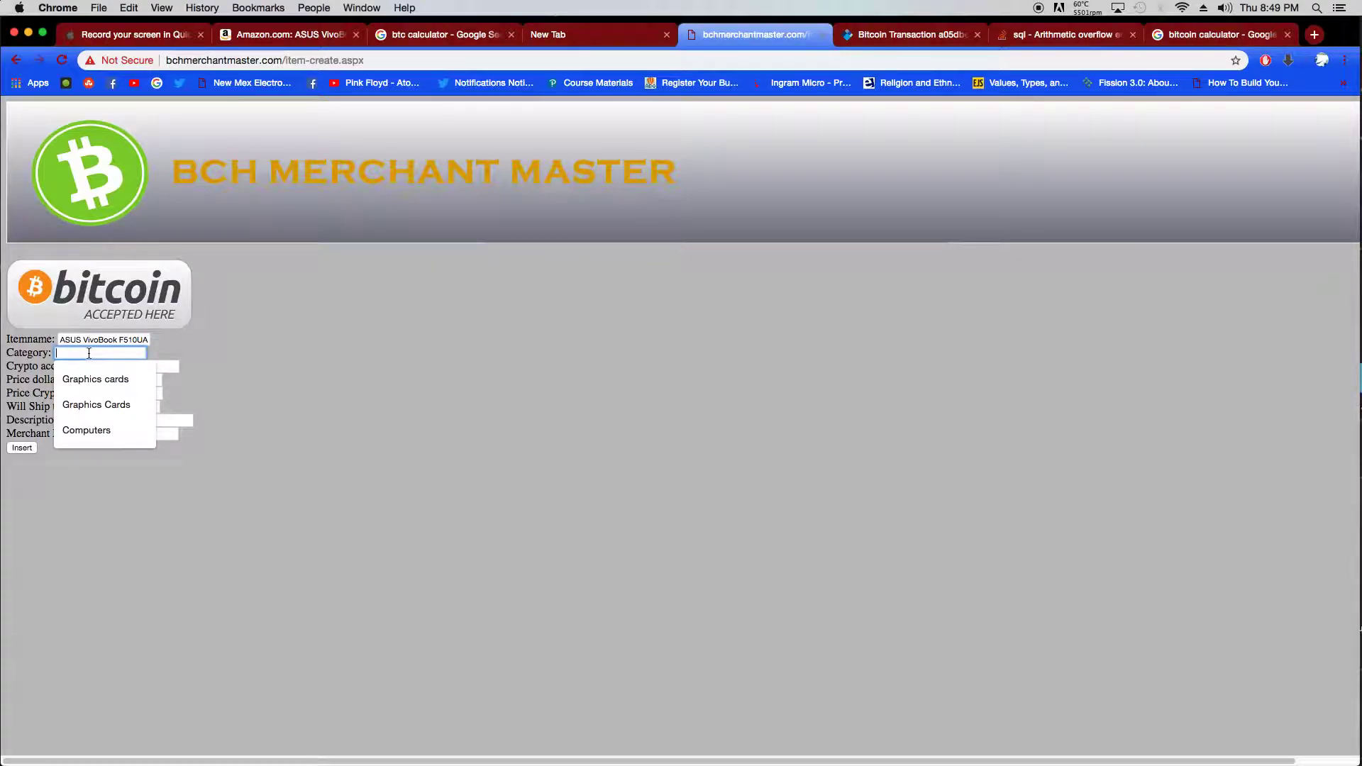
text(Computers)
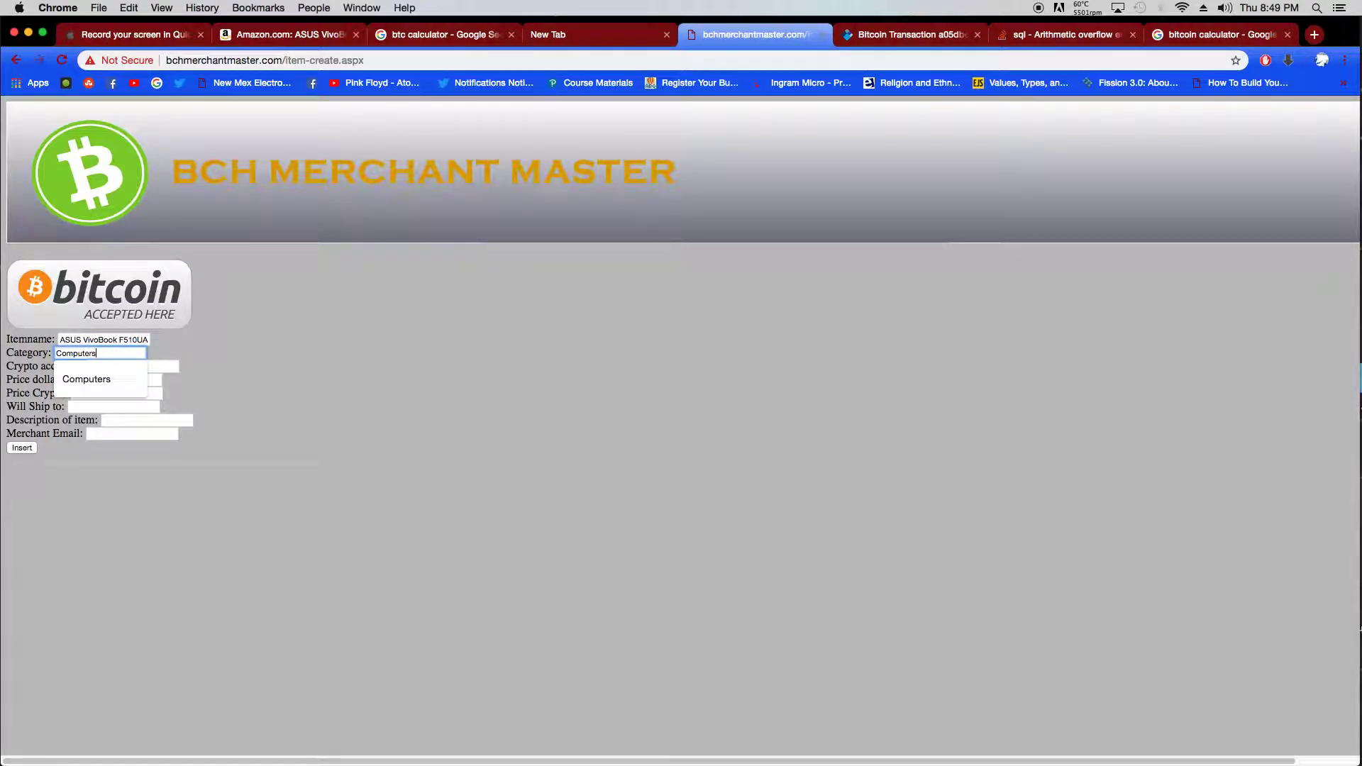
click(379, 405)
click(112, 365)
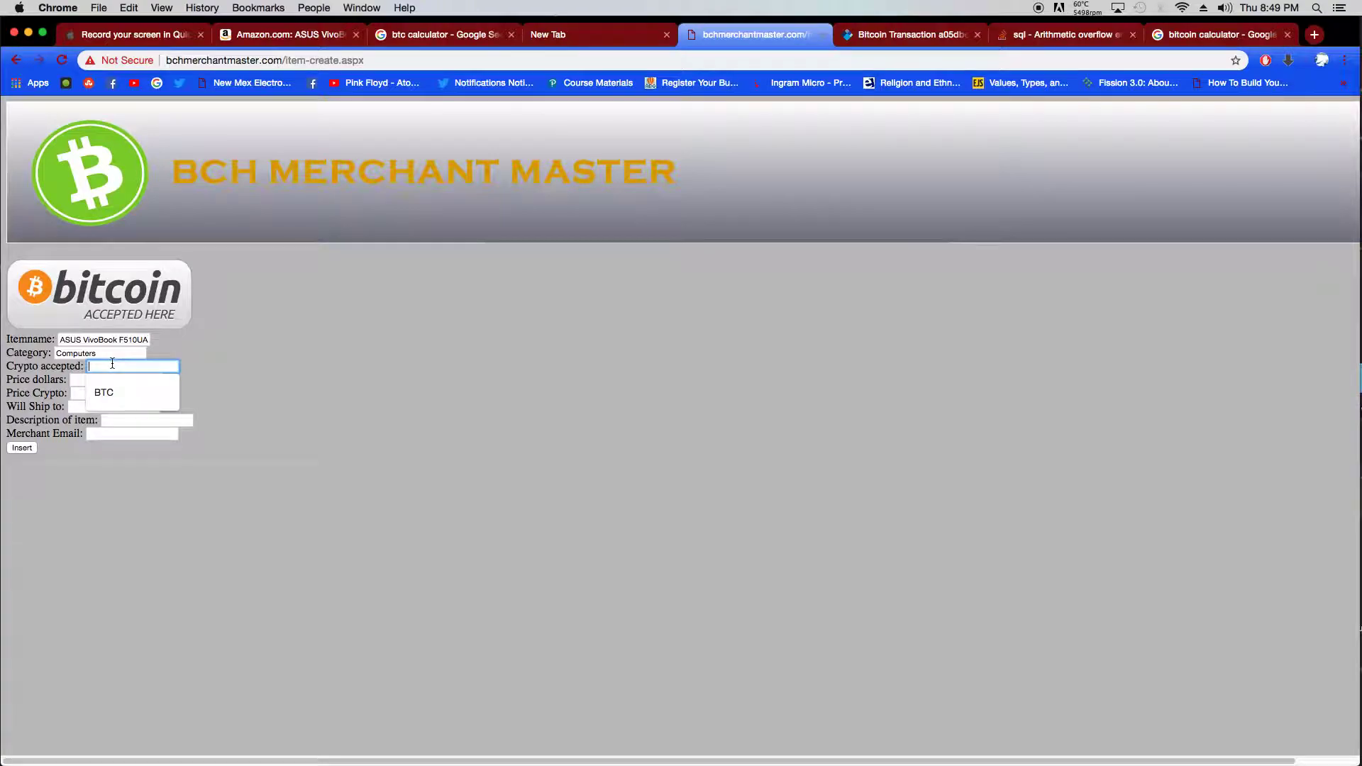
text(BTC)
click(298, 469)
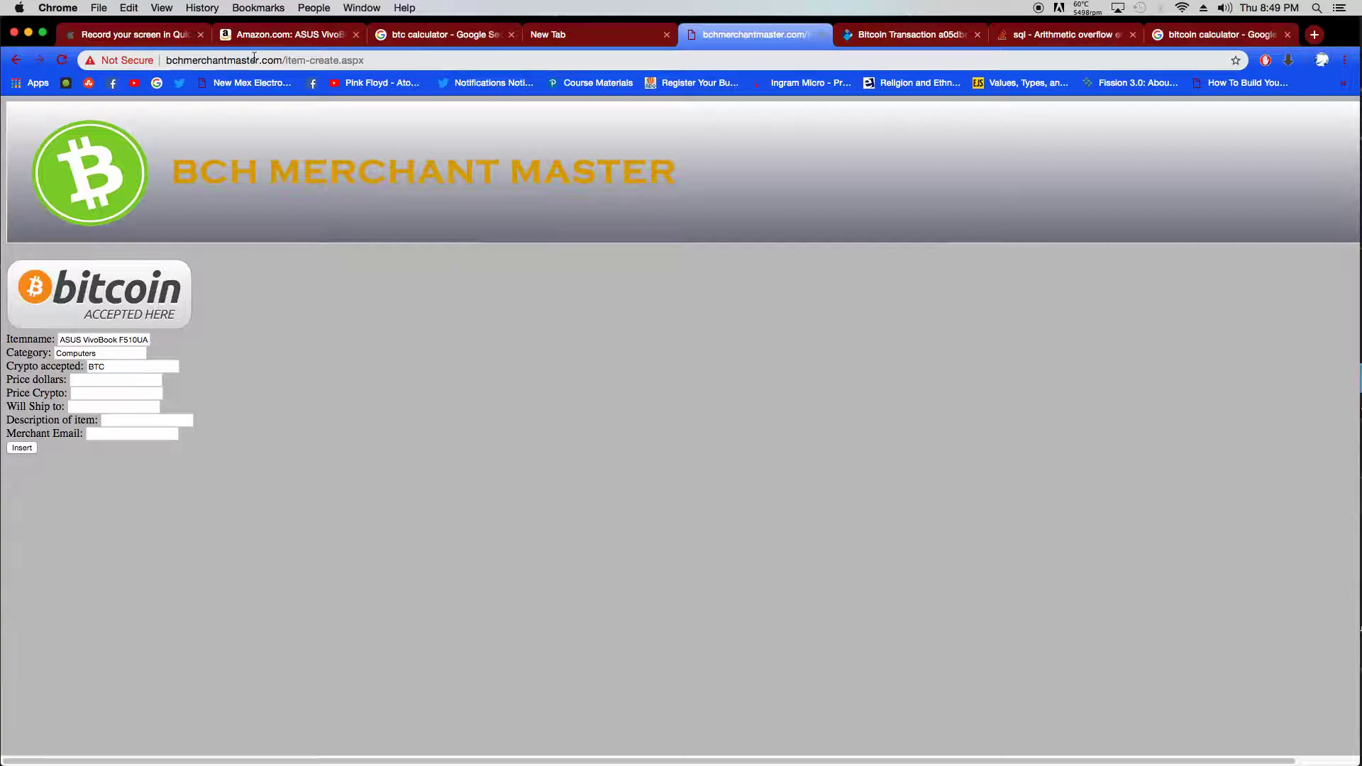
- Check the Amazon price and enter 509.99 as the dollar price
click(271, 40)
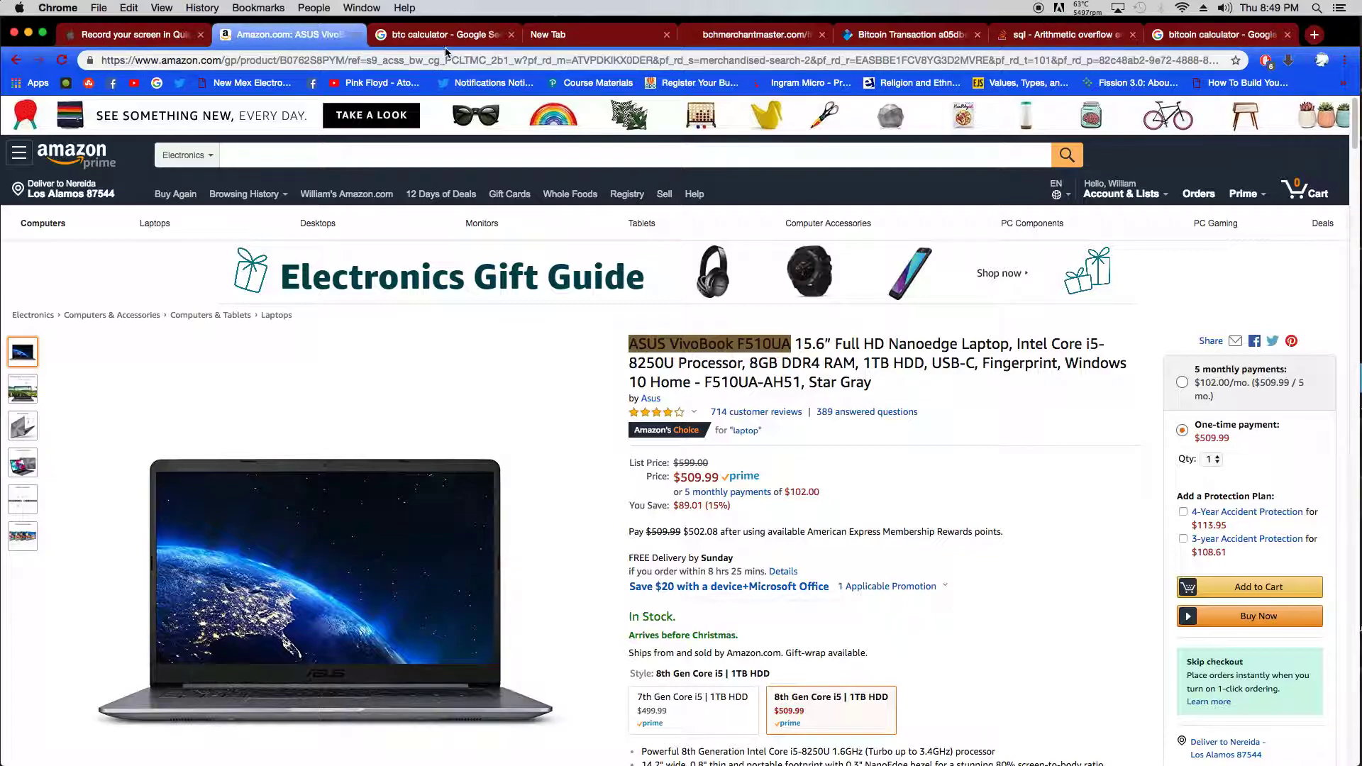
click(759, 35)
click(107, 379)
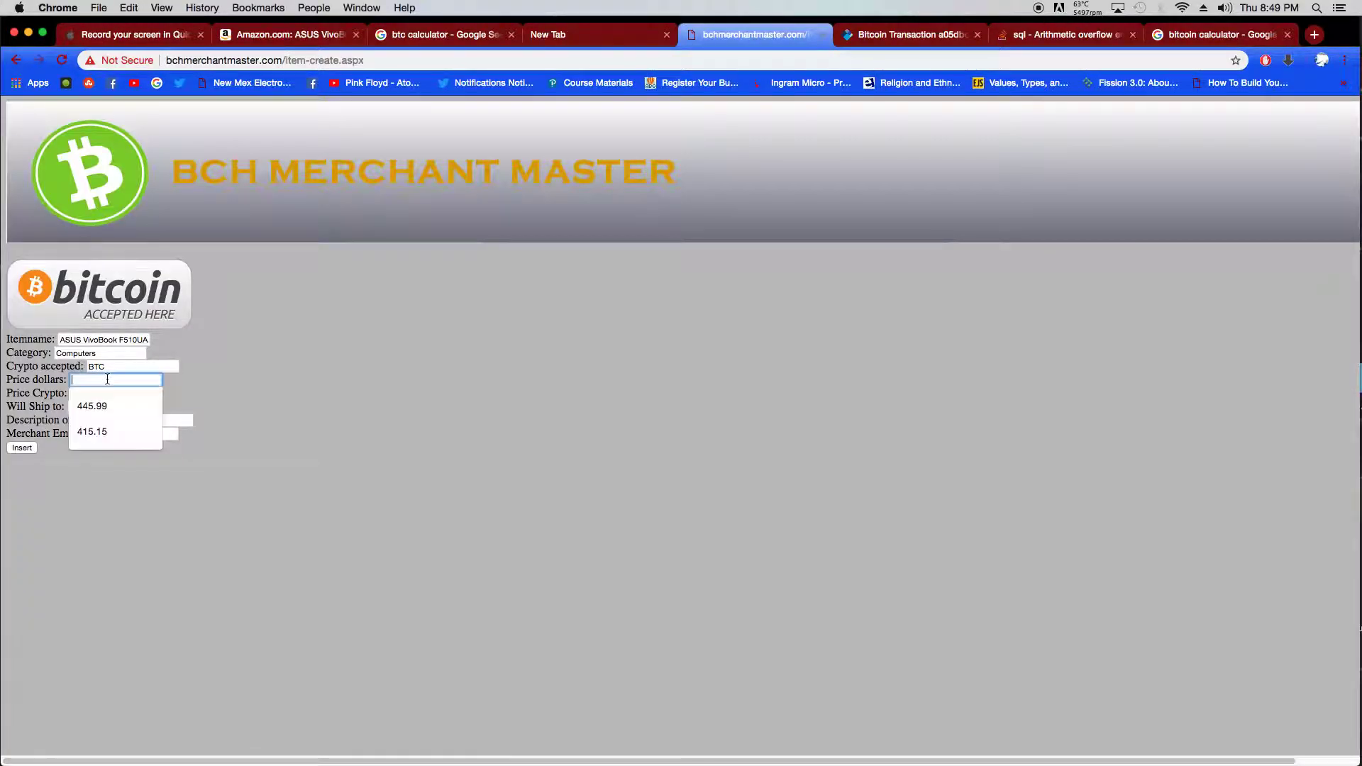
text(509)
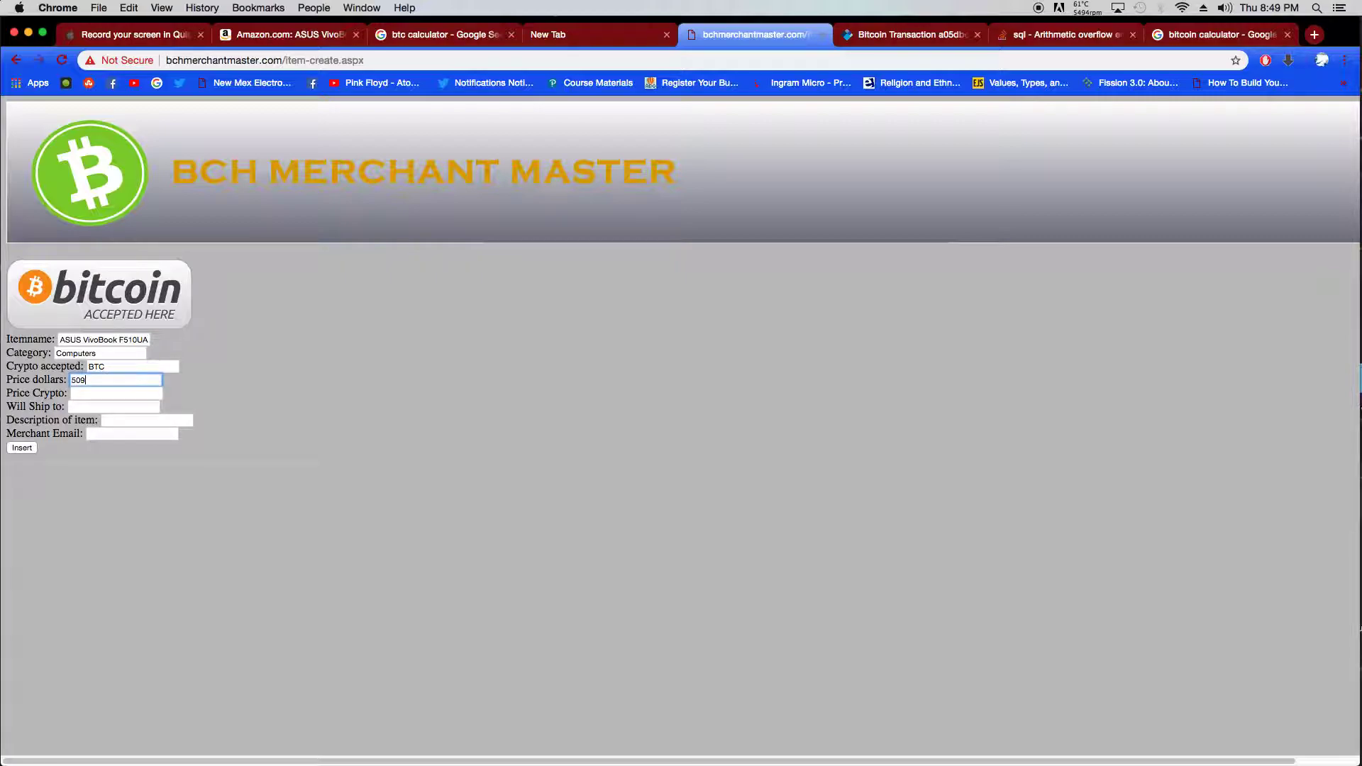
text(.99)
click(107, 394)
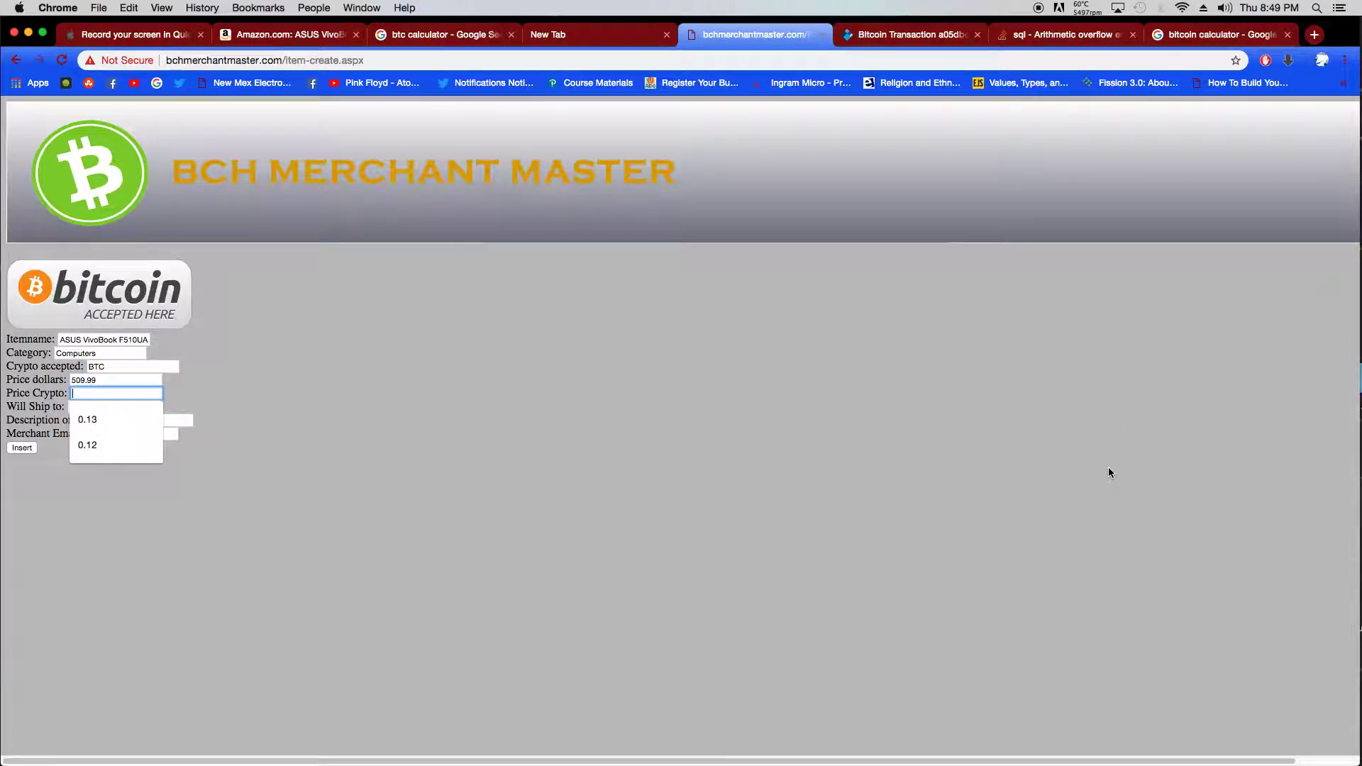
- Convert 509 US dollars in Google's Bitcoin calculator, which shows 0.15 BTC
click(477, 33)
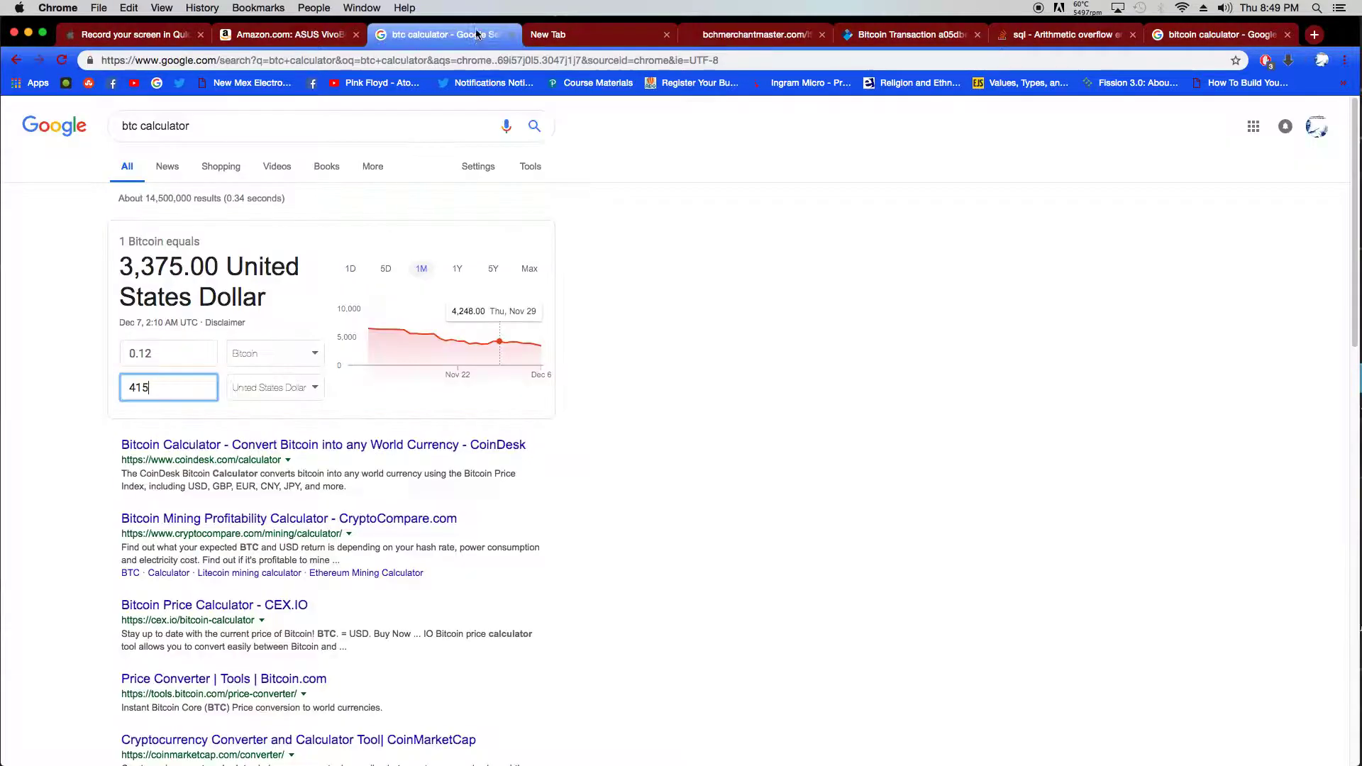
drag(170, 388, 78, 378)
text(509)
click(312, 35)
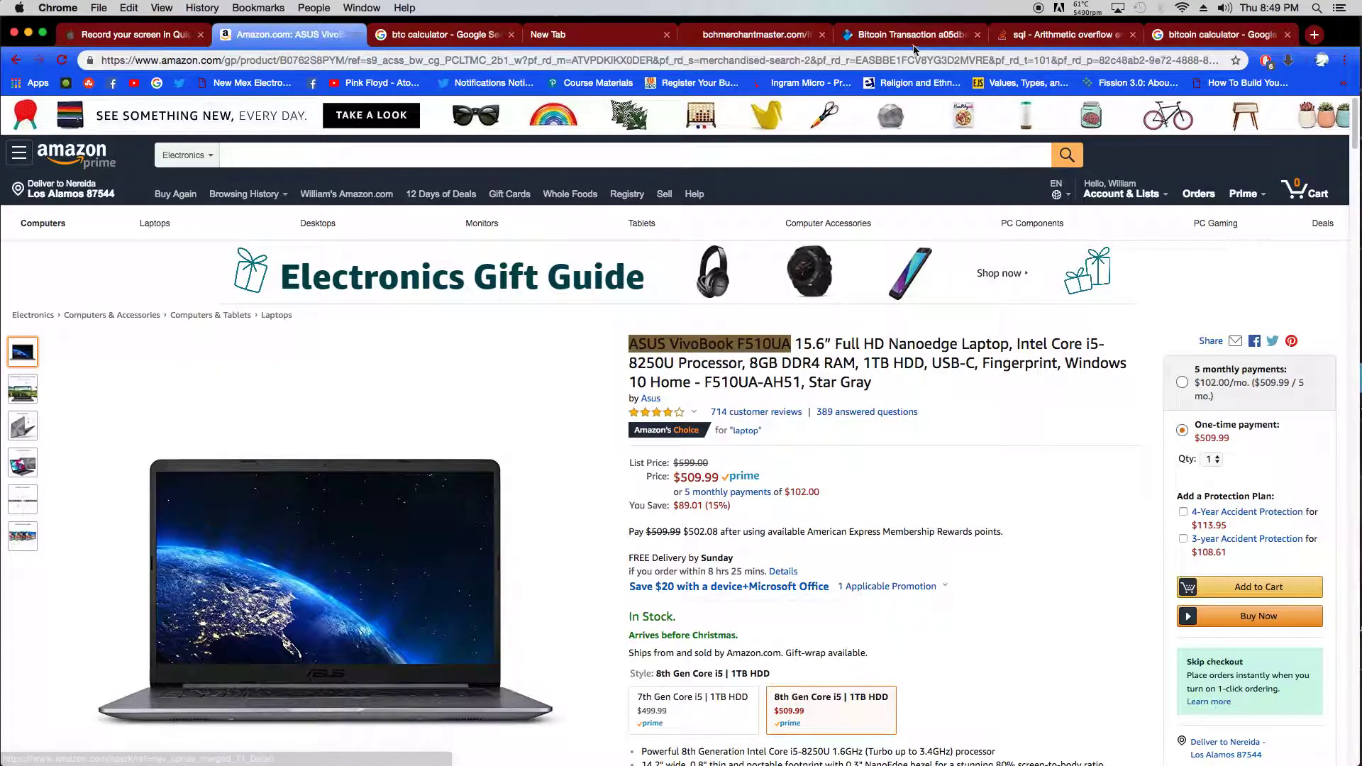
- Enter 0.15 as the crypto price and choose USA as the ship-to destination
click(758, 36)
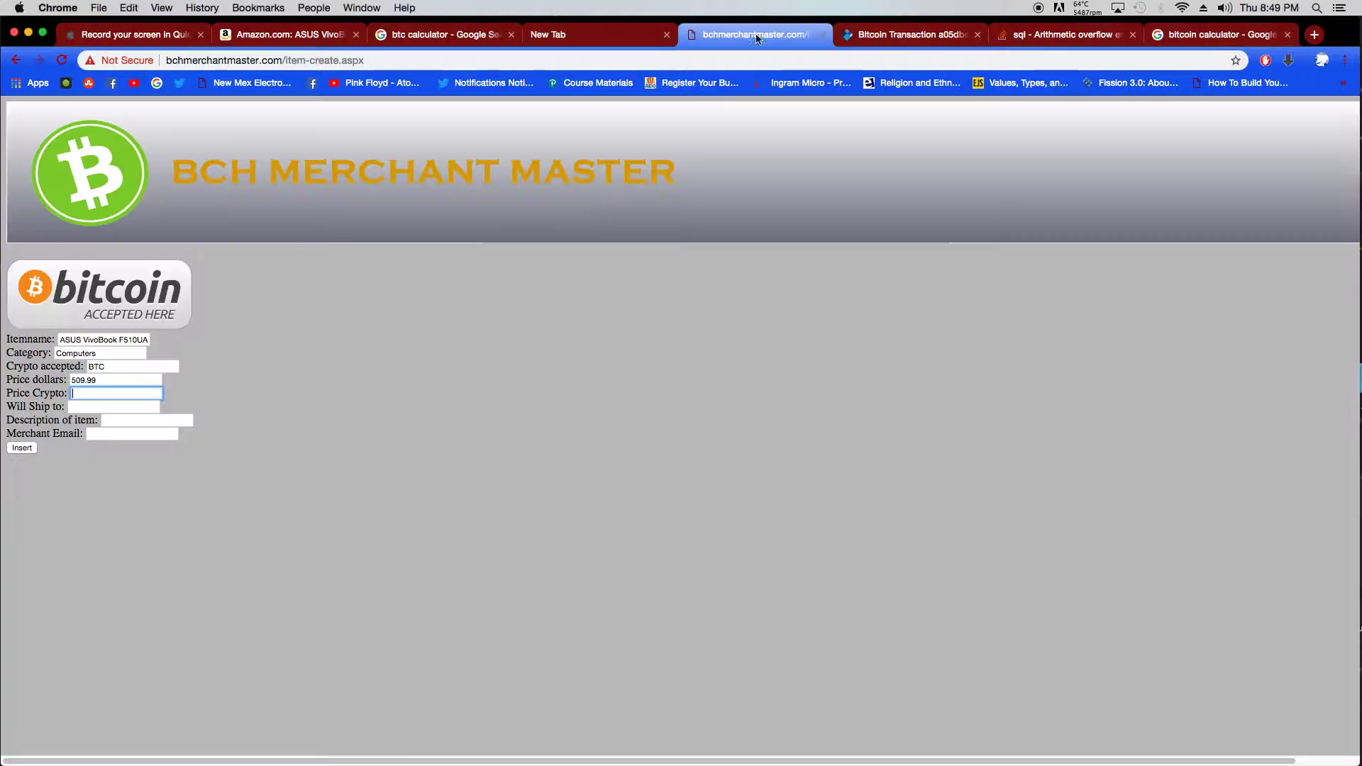
text(0)
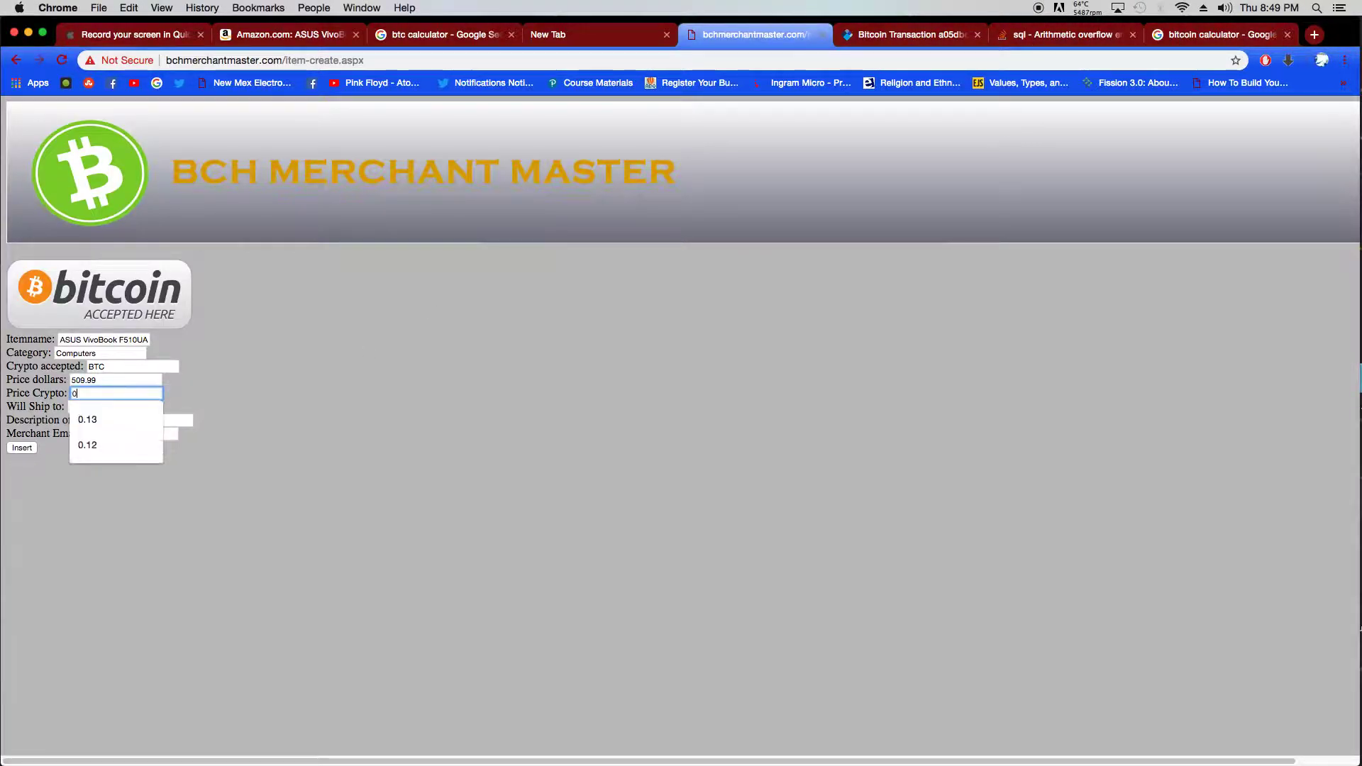
text(.15)
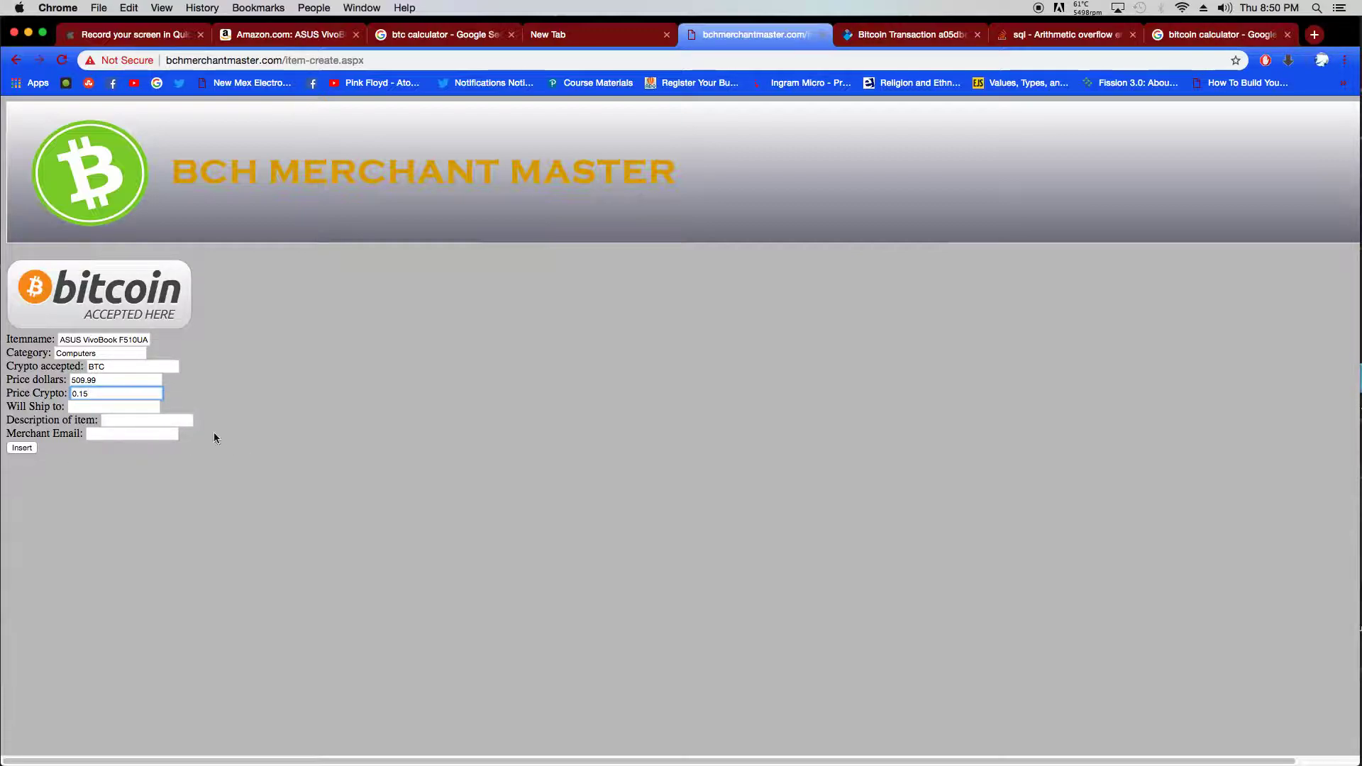
click(131, 405)
key(Down)
key(Down)
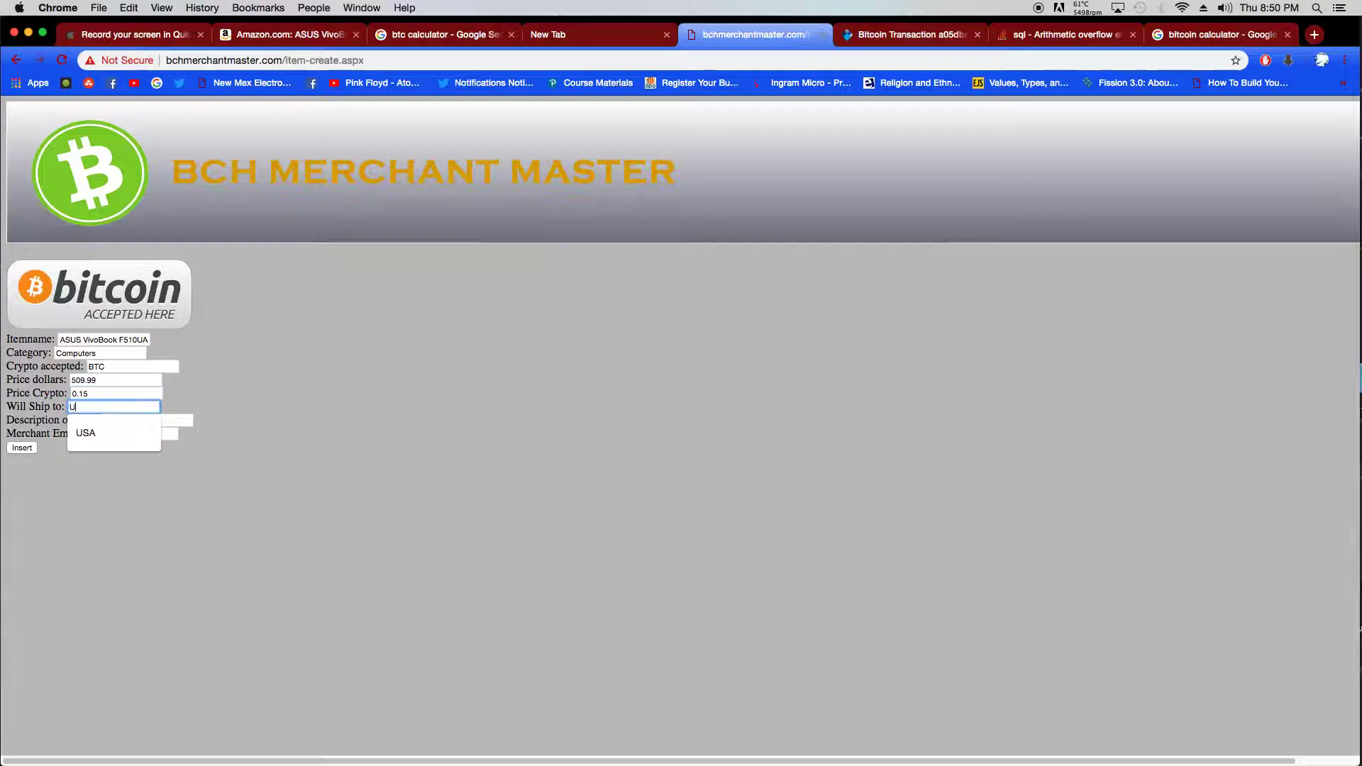
key(Return)
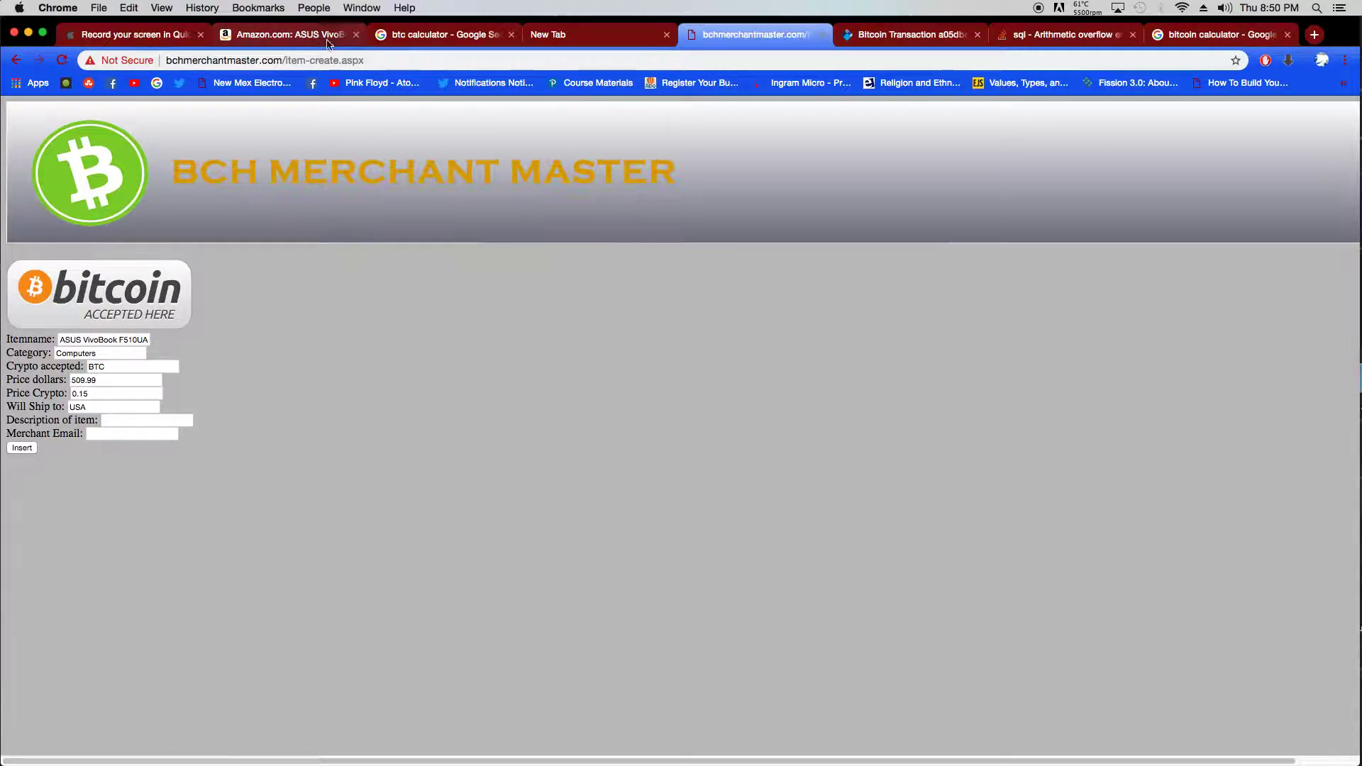
click(291, 34)
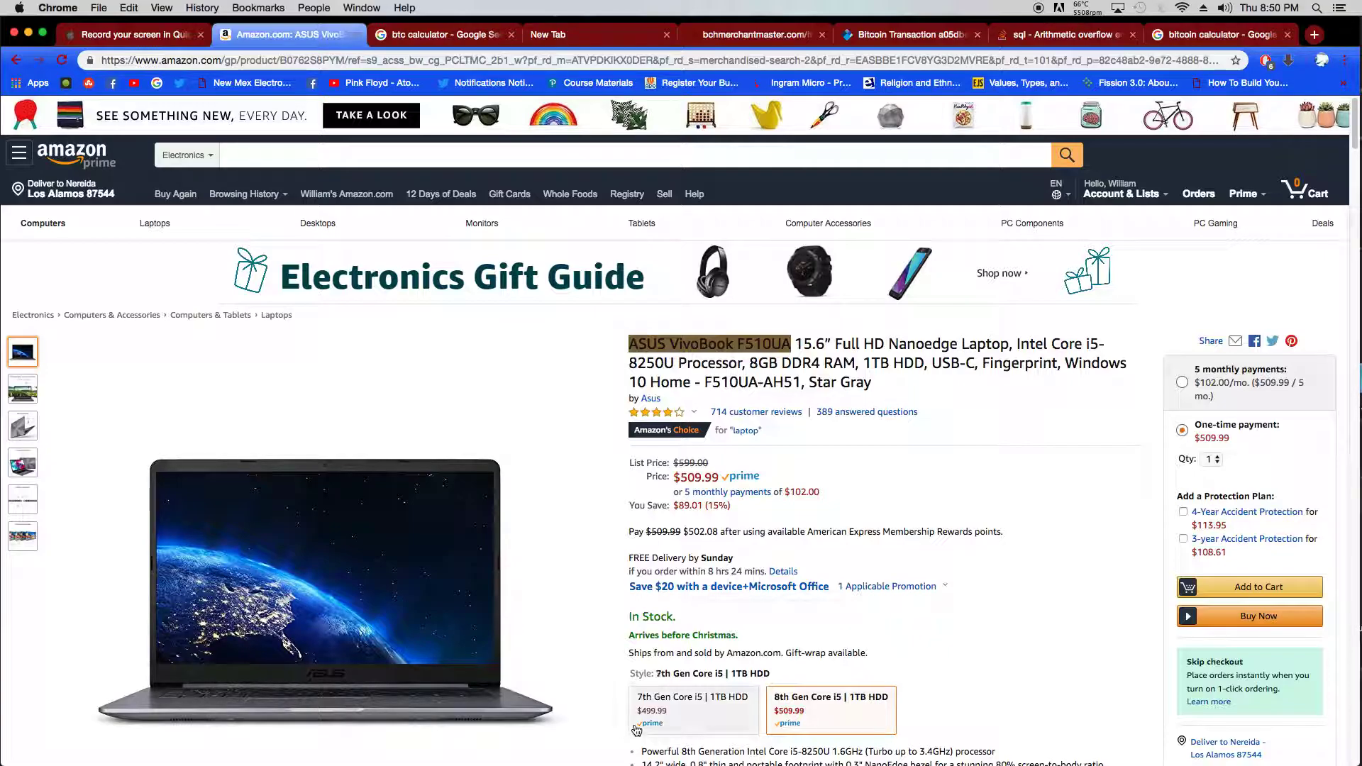
- Review the laptop's Amazon details, then start typing the item description in the listing
scroll(505, 291, down, 2)
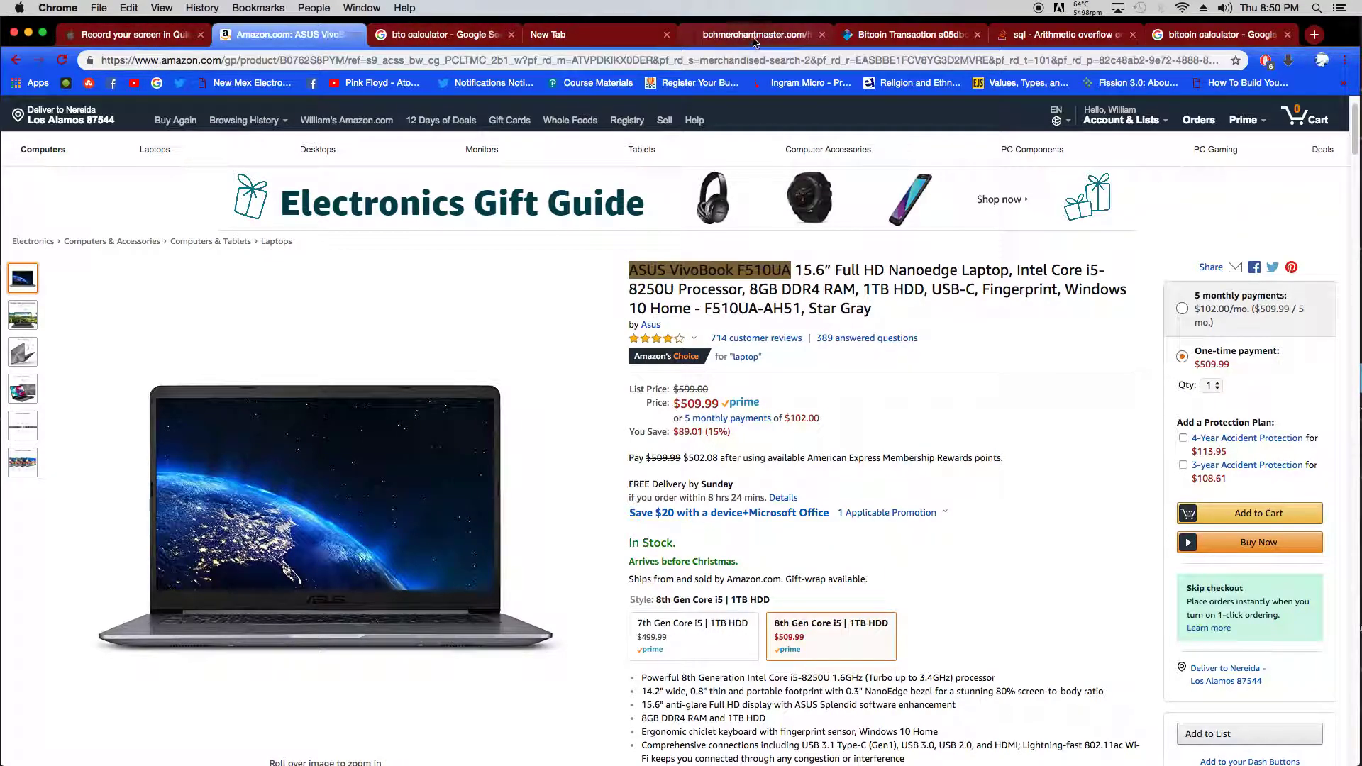
click(755, 34)
click(178, 420)
text(Thisi)
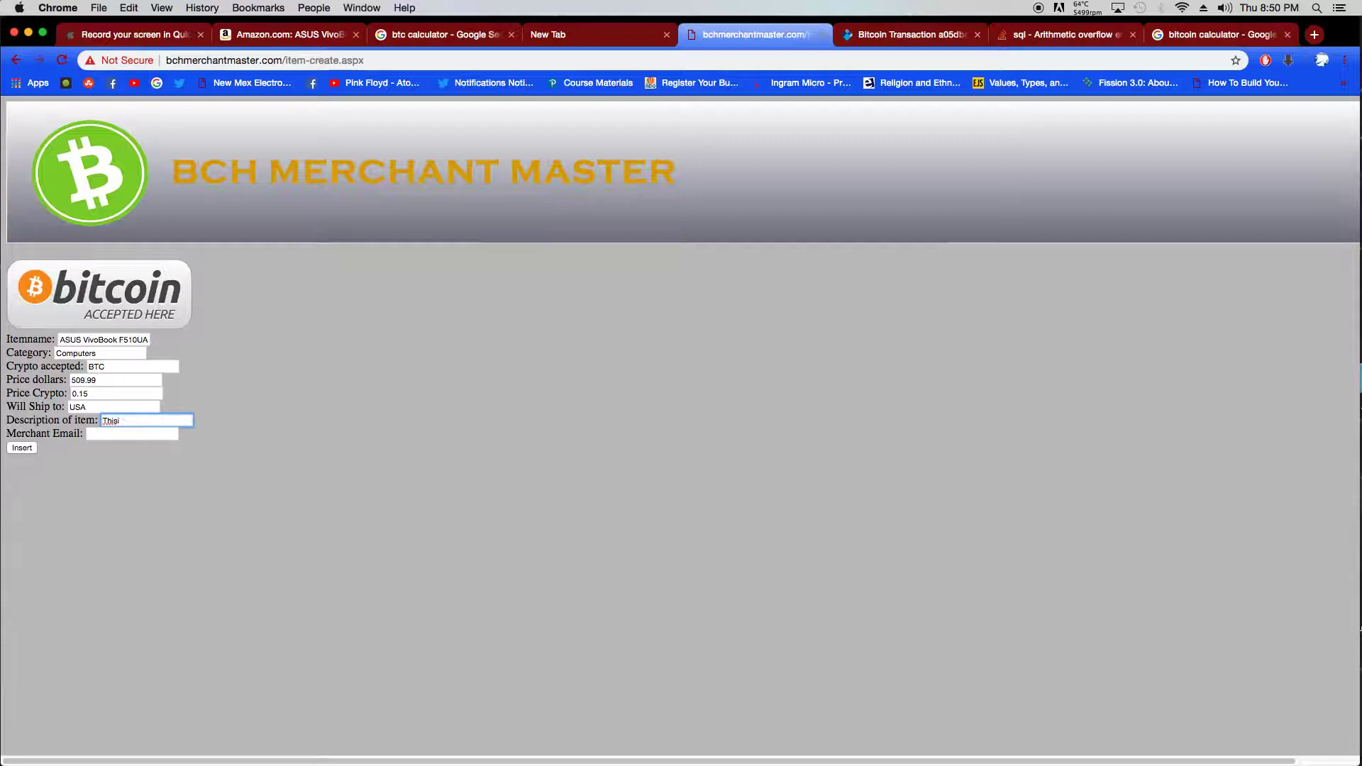
- Complete the description: 'This is powerful used laptop with no visible damage featuring a 3.7 ghz processor'
key(BackSpace)
text(is power)
text(ful used la)
text(ptop )
text(with no)
text( visible)
text( dama)
text(ge)
text( featur)
text(ing a)
text( 3.7 gh)
text(z proc)
text(essor)
click(121, 435)
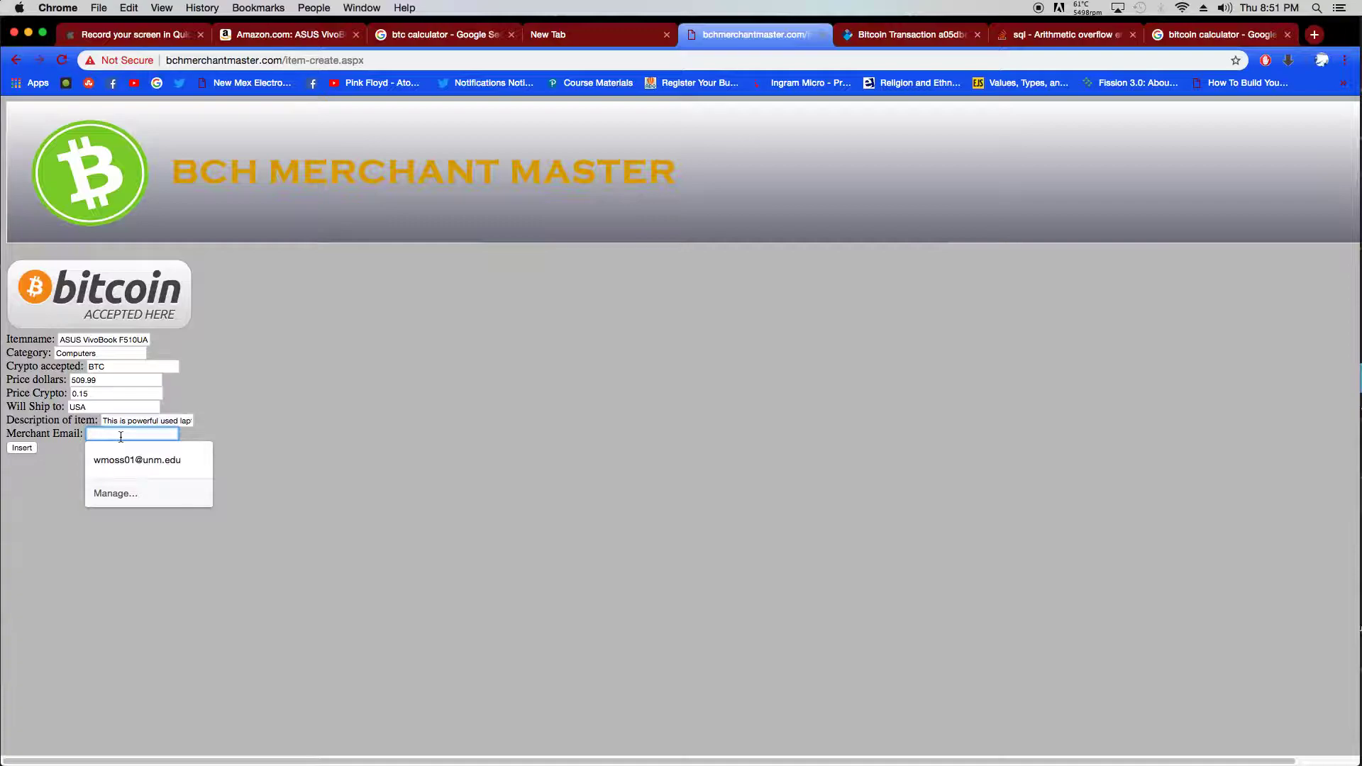
- Fill in the merchant e-mail from its autofill suggestion and insert the listing as item 27
text(joe)
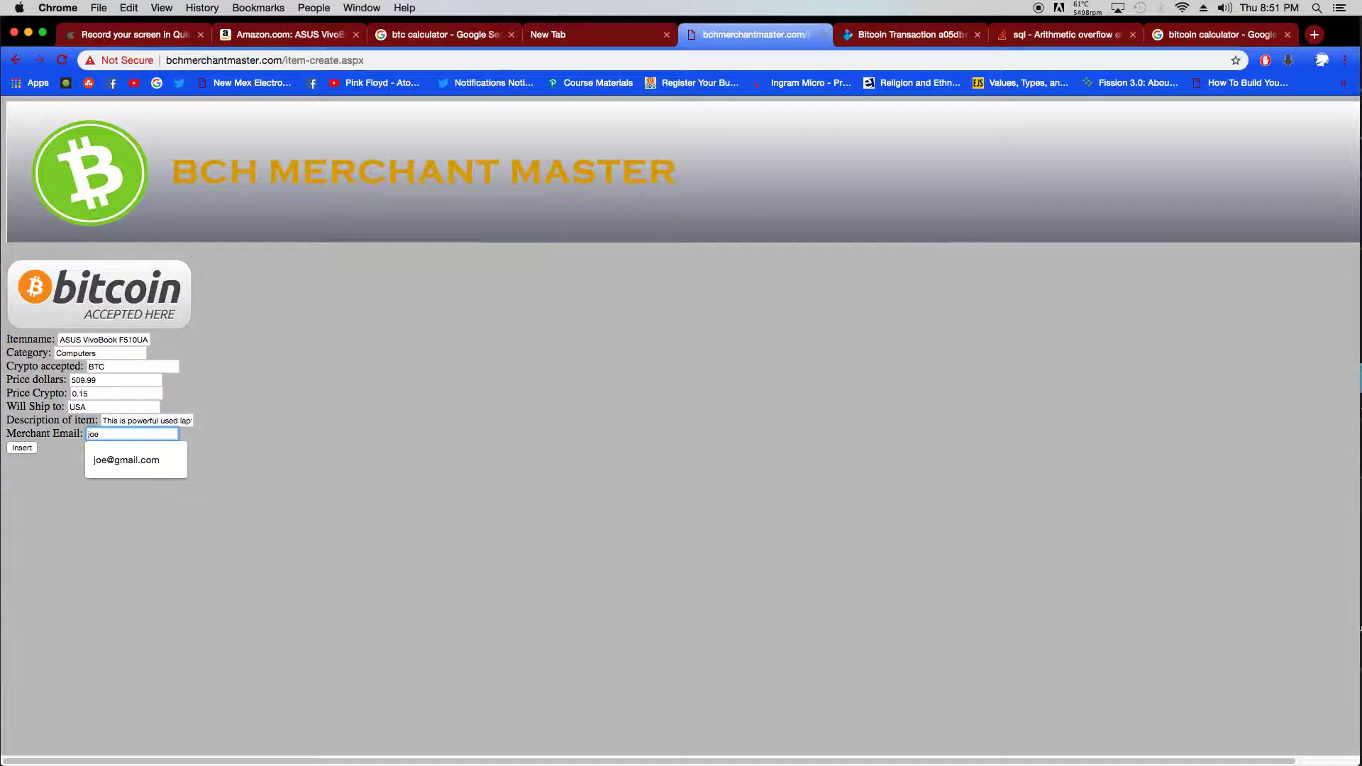
click(116, 461)
click(29, 448)
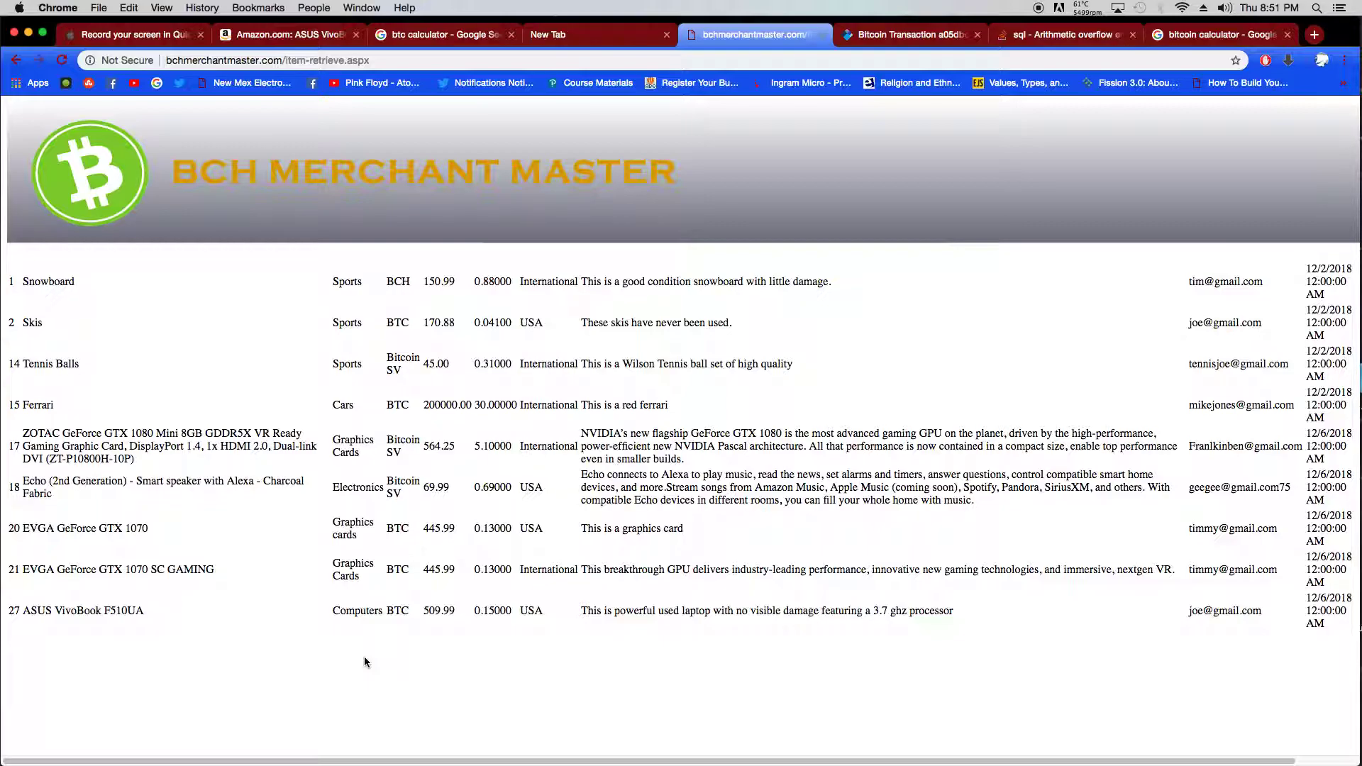
- Retrieve all listings to confirm ASUS VivoBook F510UA as item 27, then return home
click(268, 169)
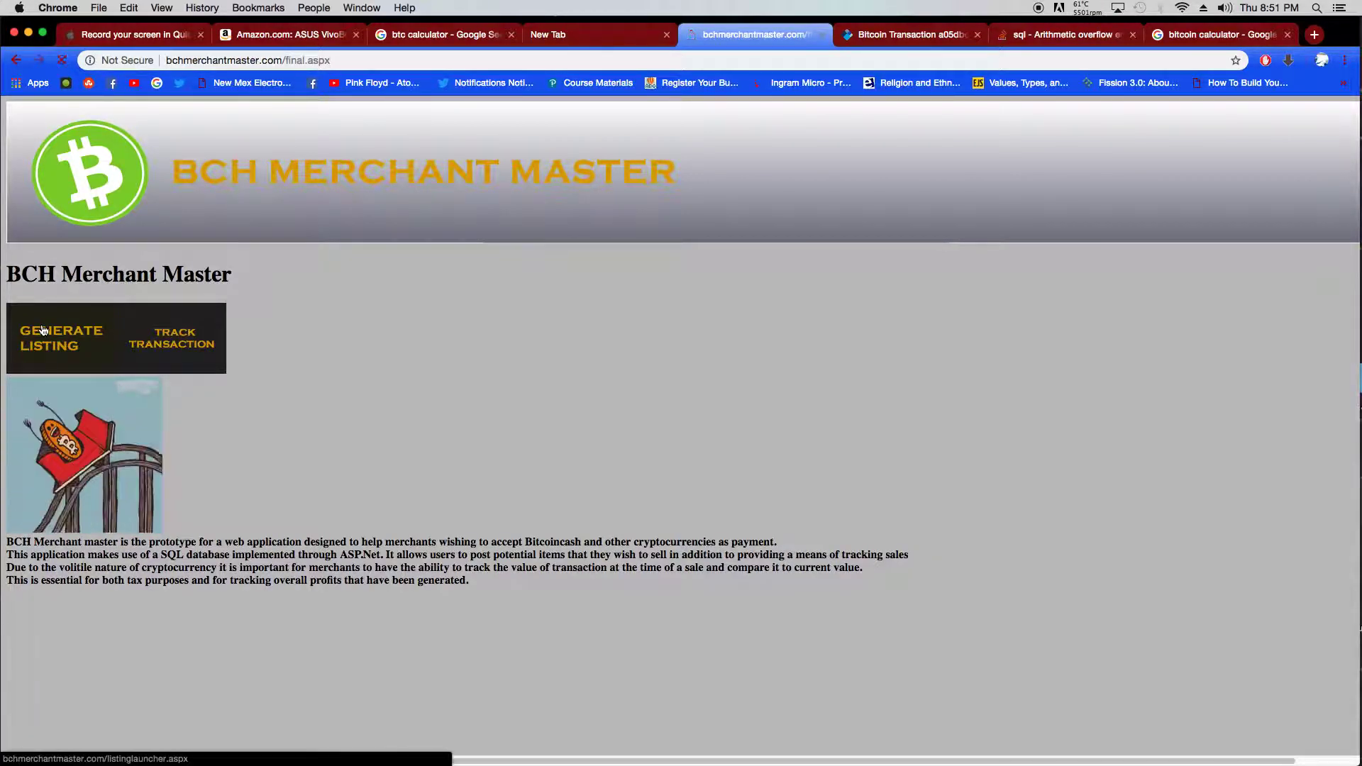
click(43, 330)
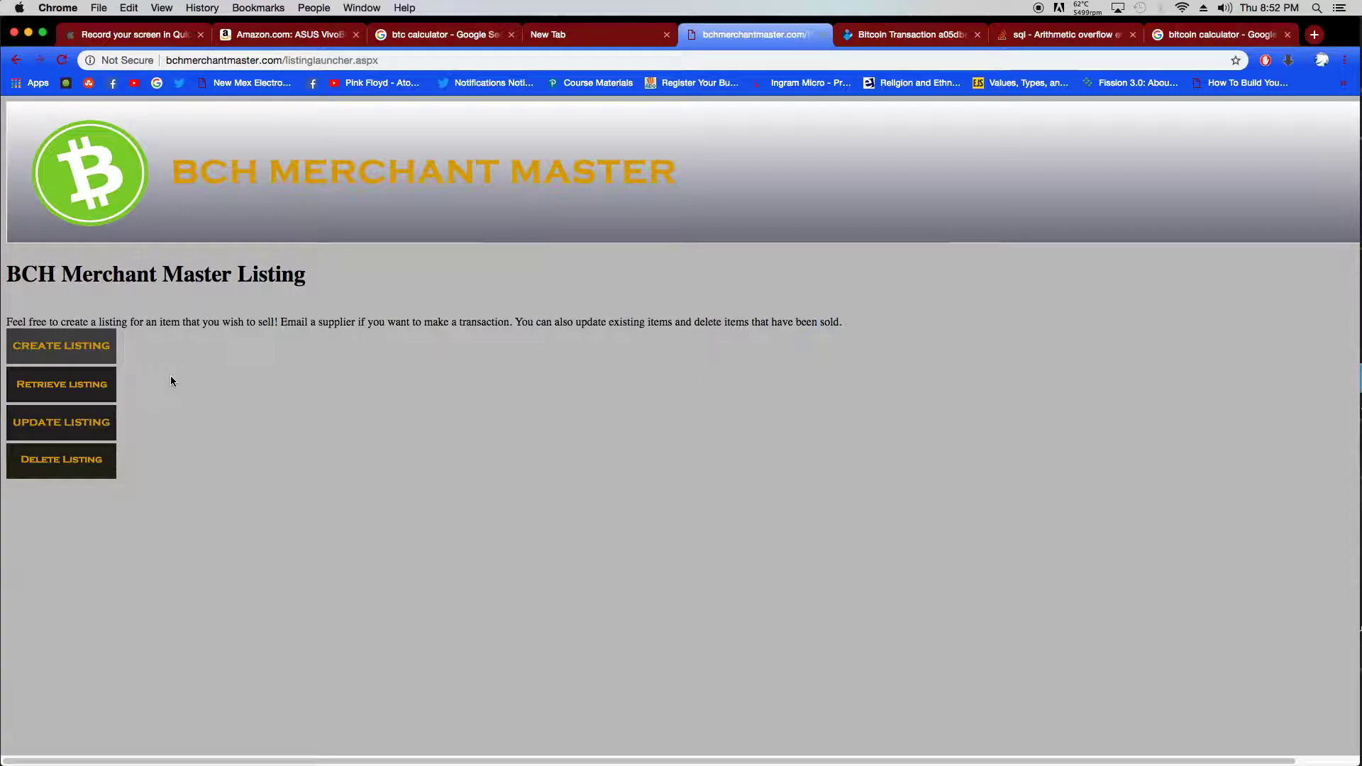
click(98, 389)
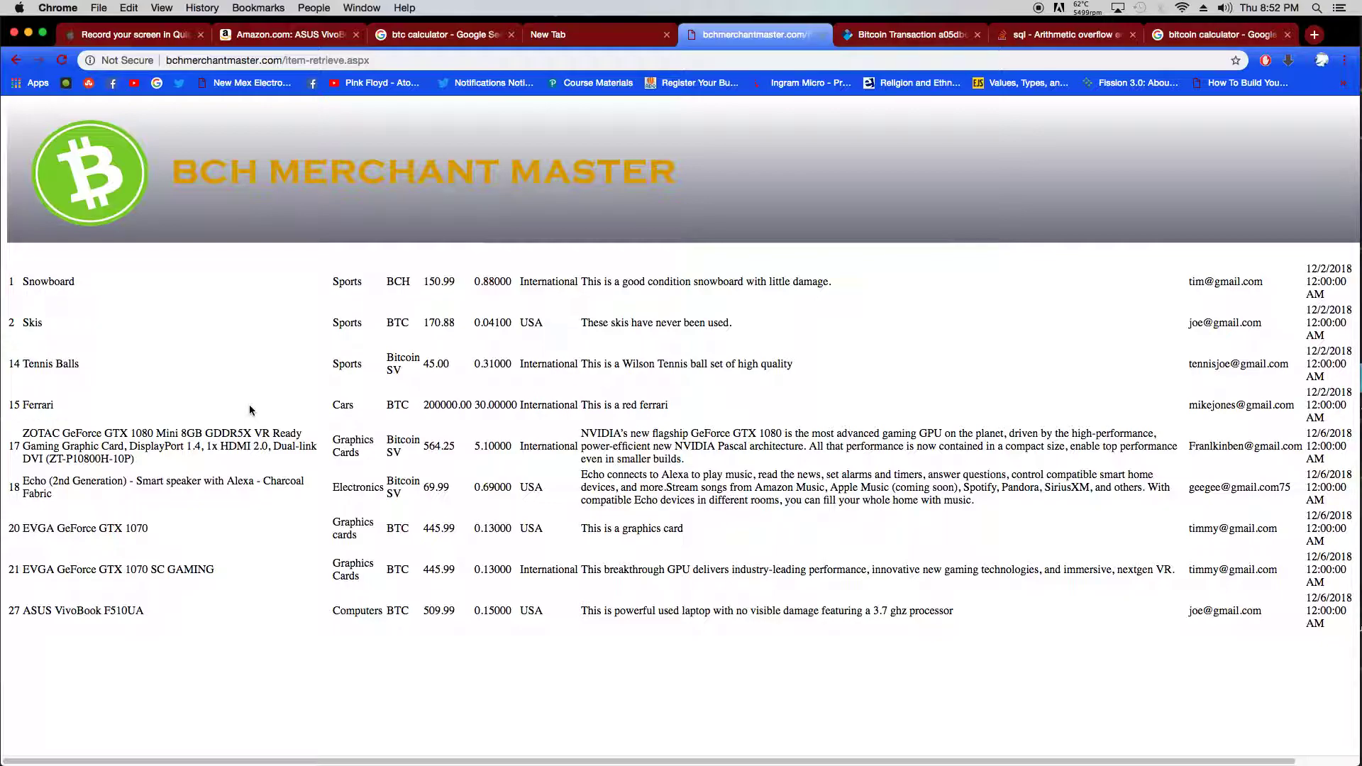
click(241, 177)
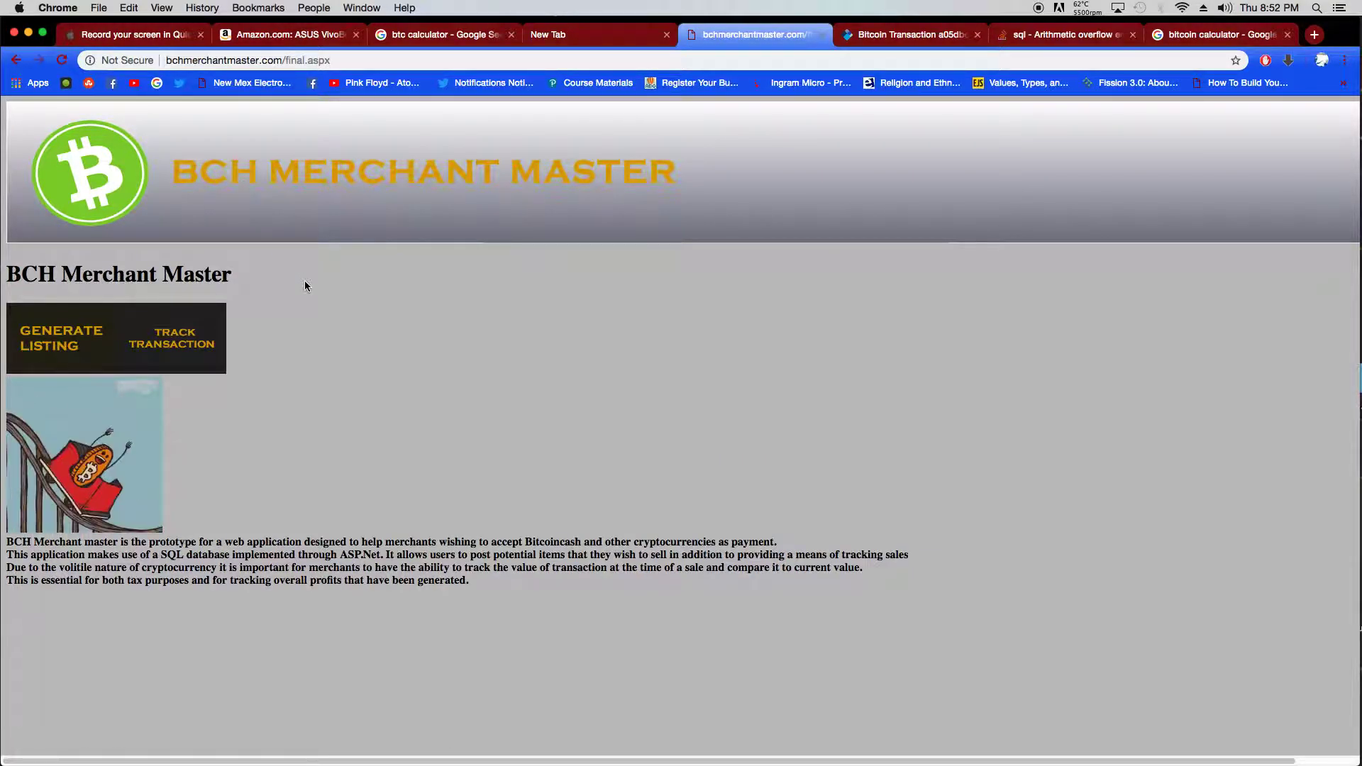
- Open listing 27, the ASUS VivoBook, for editing via Update Listing
click(77, 345)
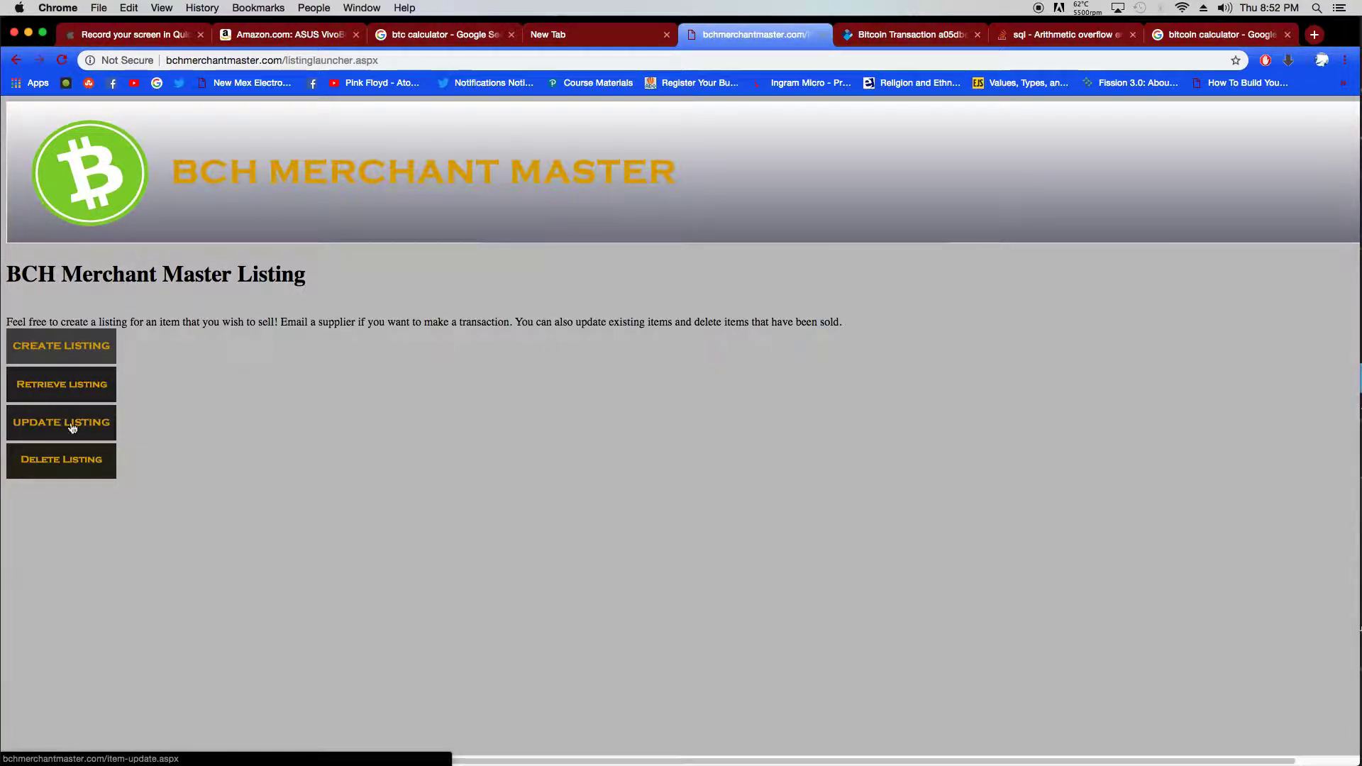
click(78, 424)
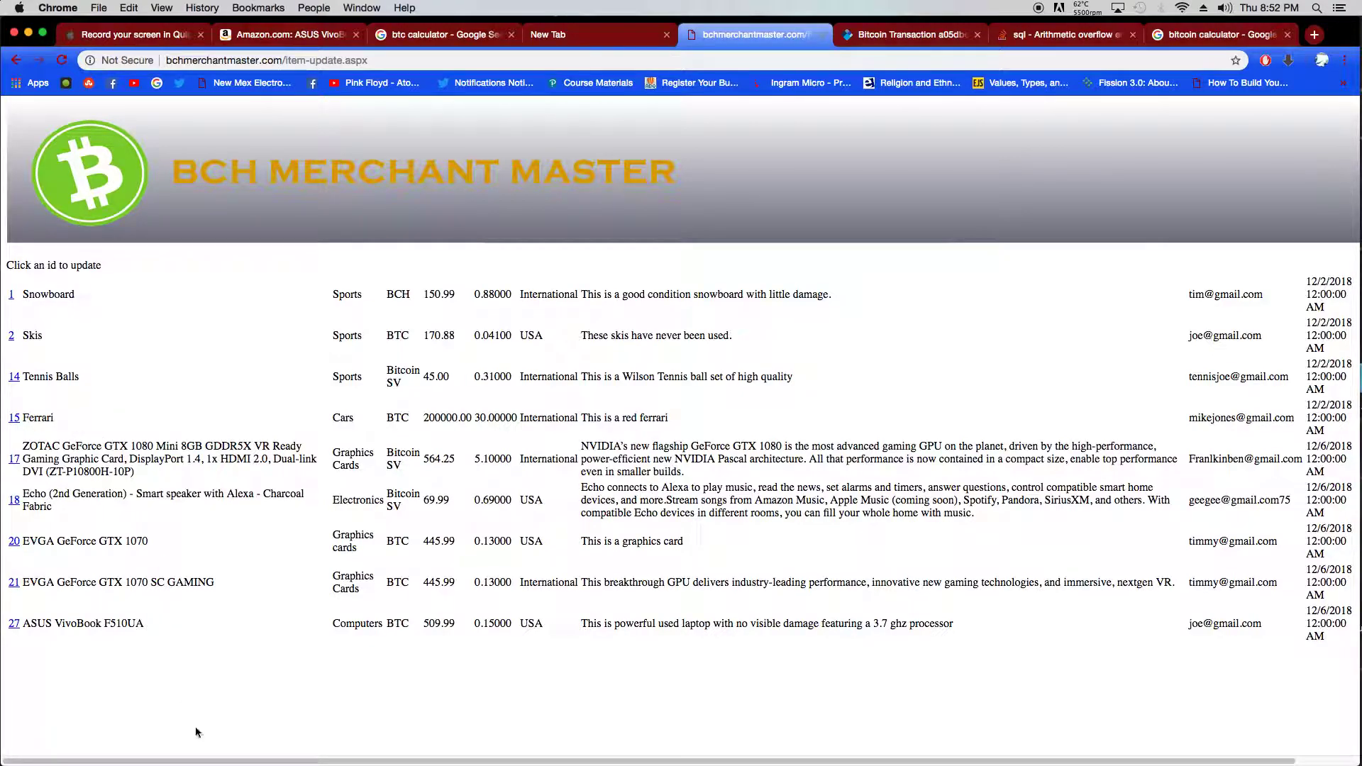
click(14, 624)
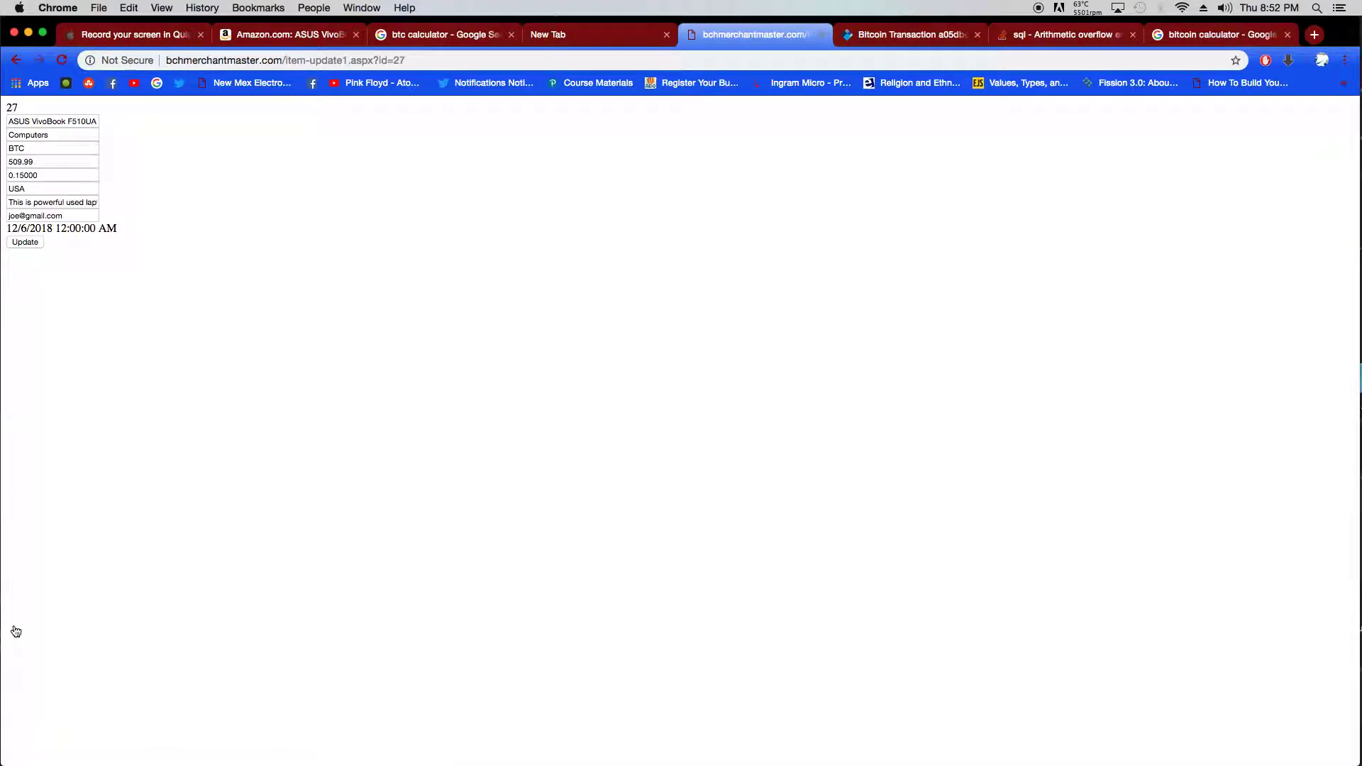
- Append 'it uses windows 10 hdme' to the end of the item description
drag(84, 200, 106, 203)
click(97, 201)
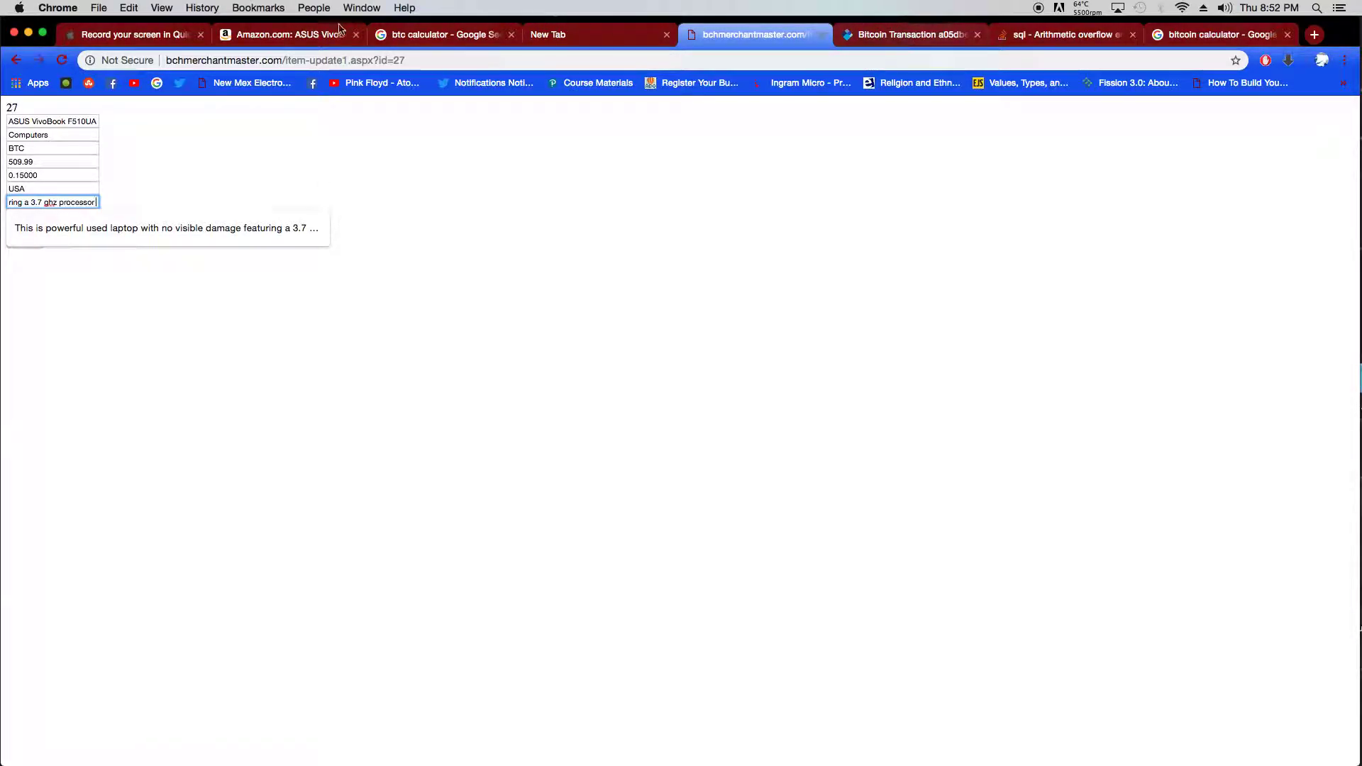
key(Escape)
click(307, 35)
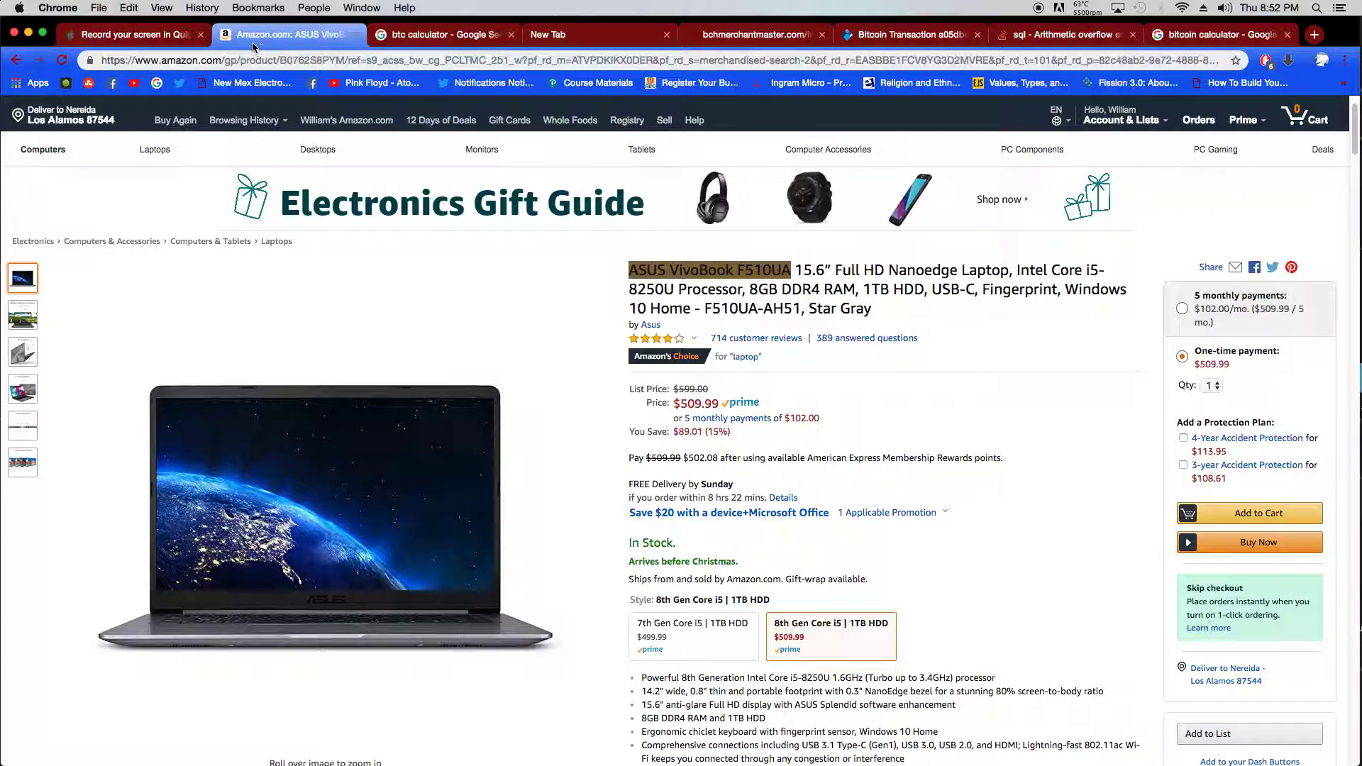
click(718, 37)
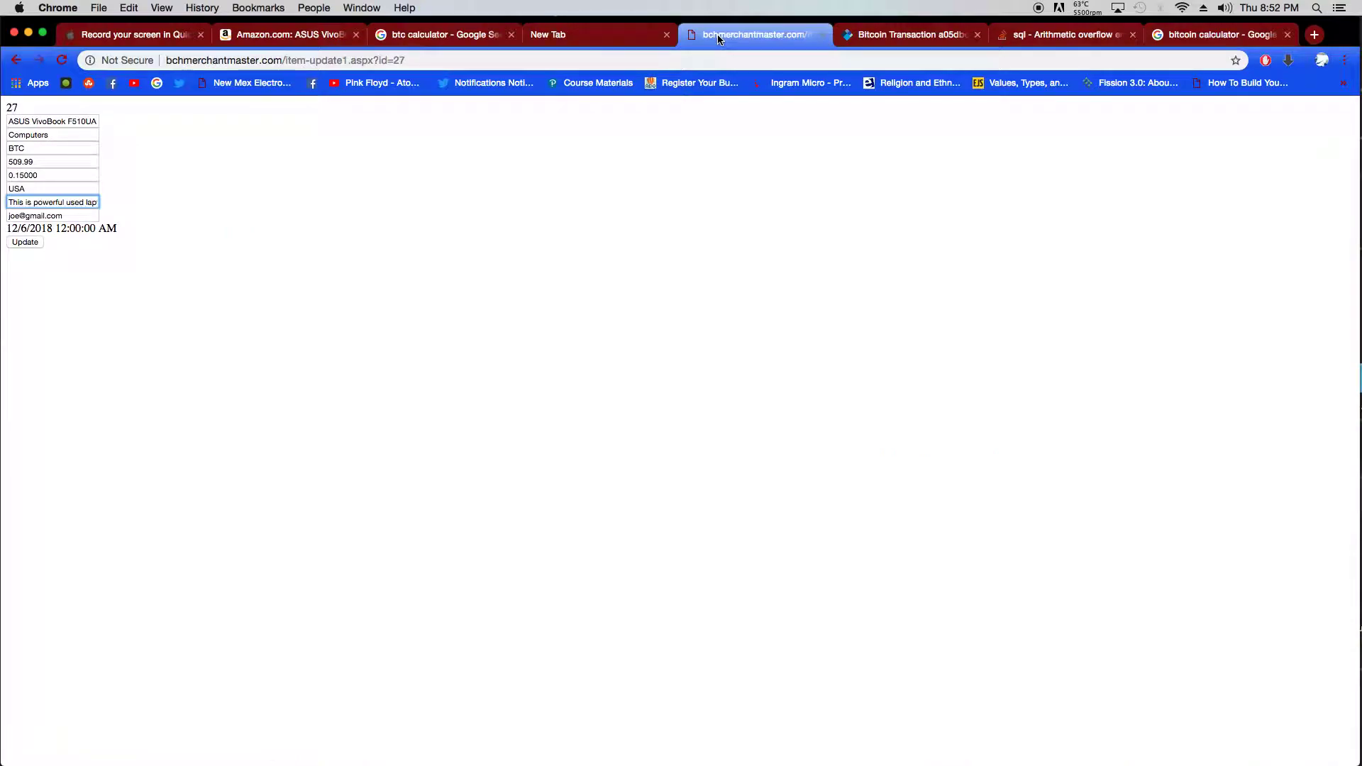
text(it uses windows 10 hd)
text(me)
- Change the merchant e-mail's domain to yahoo and save the updated listing
click(30, 215)
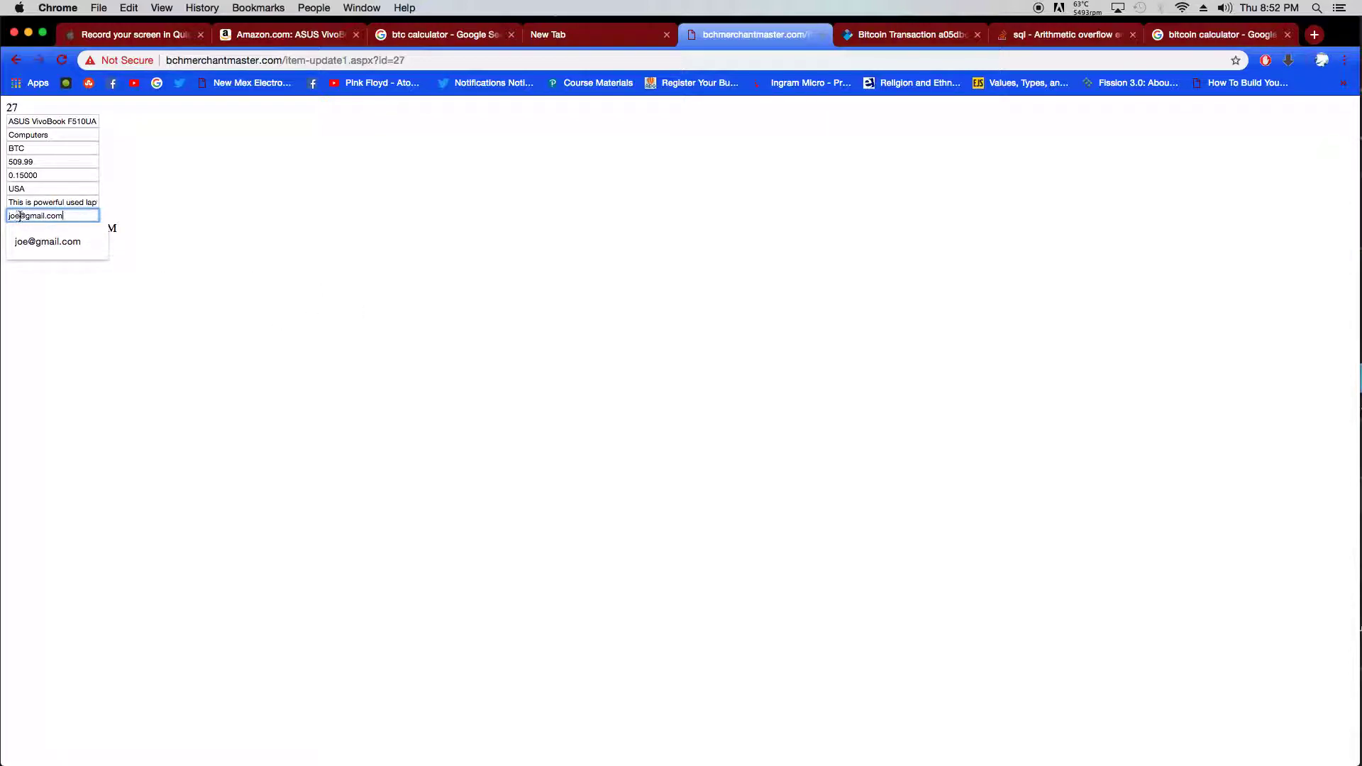
drag(44, 215, 30, 218)
key(BackSpace)
key(BackSpace)
text(yahoo)
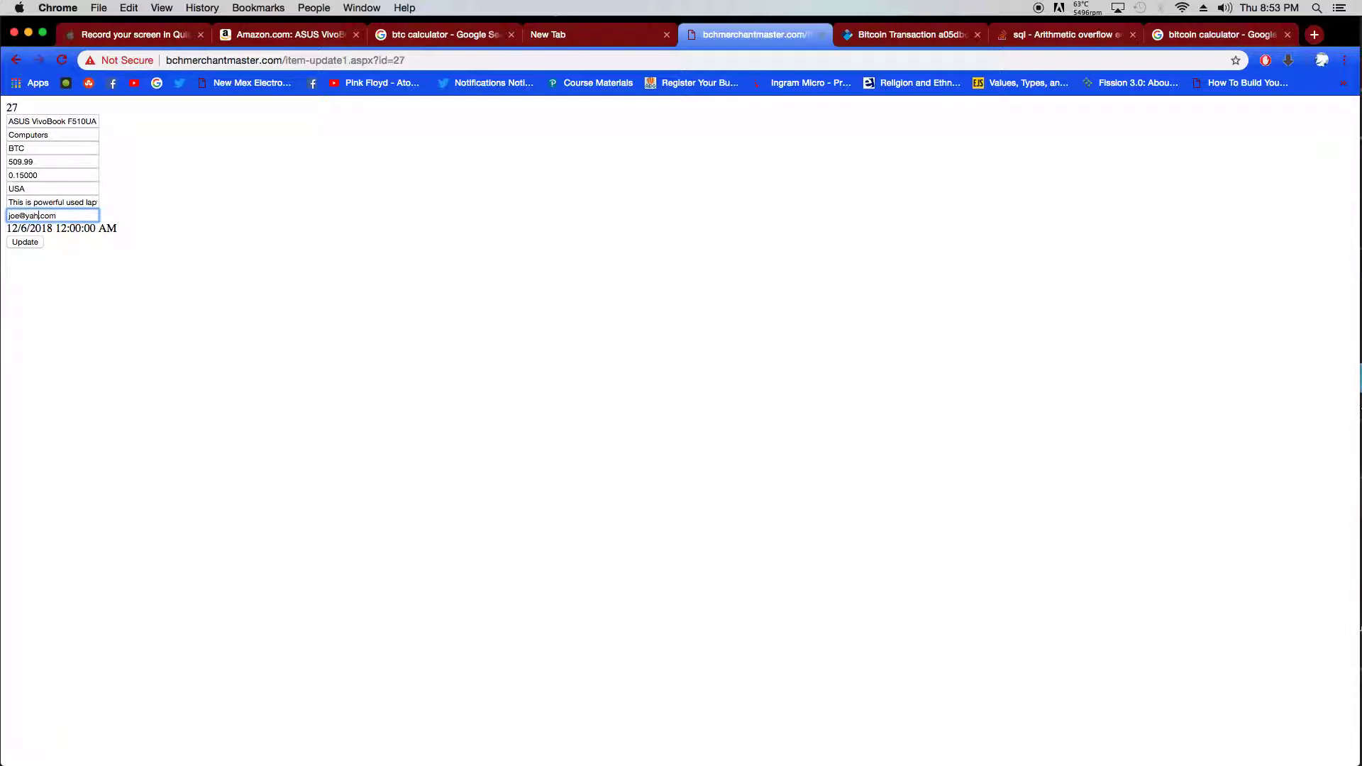
click(29, 243)
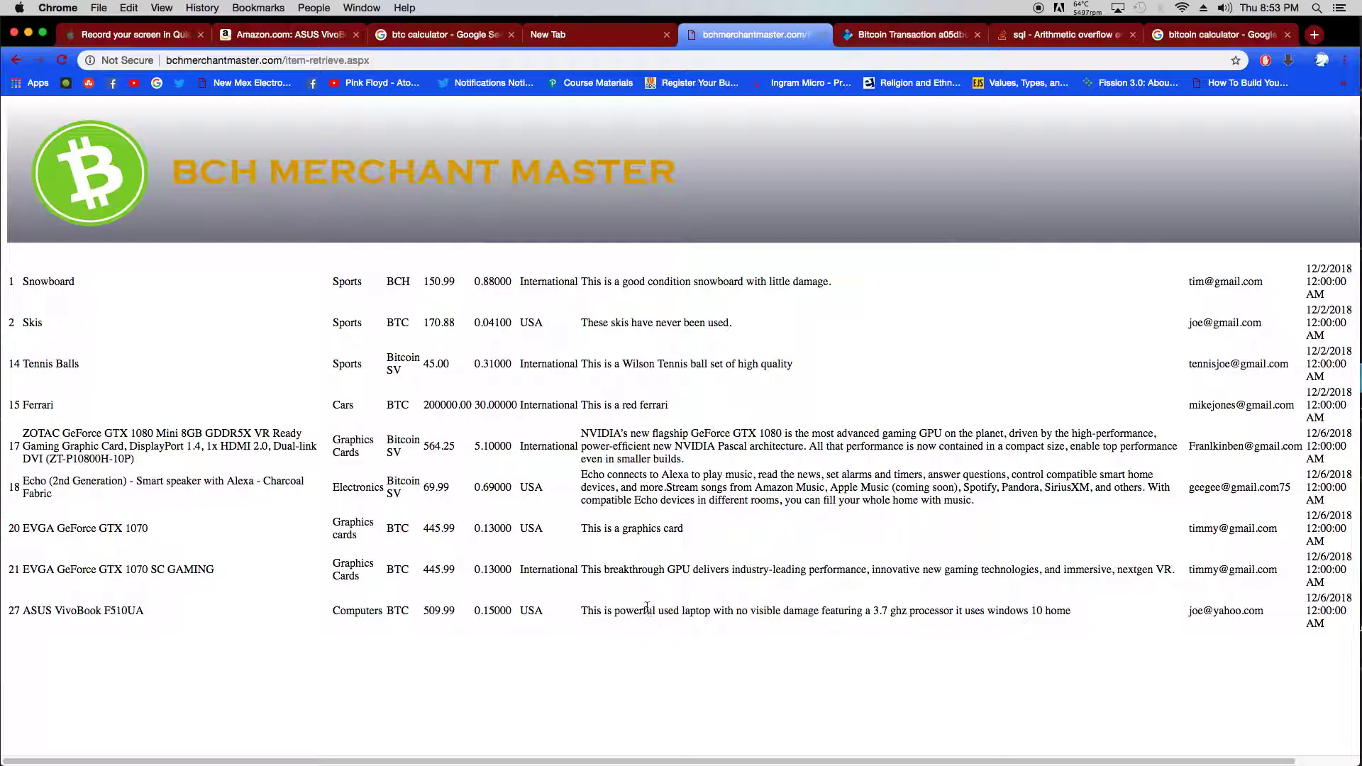
- Go from the home page through Generate Listing to the Delete Listing page showing all nine listings
click(338, 187)
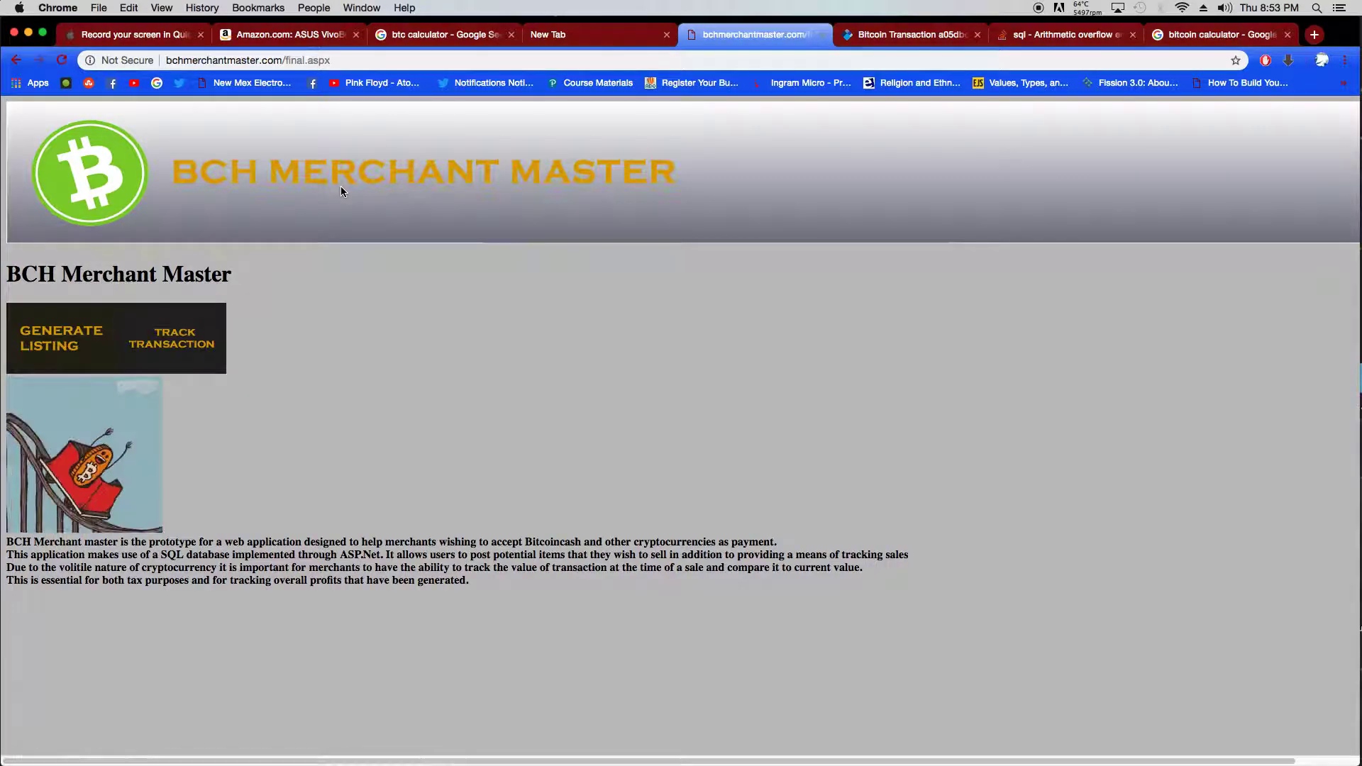
click(64, 339)
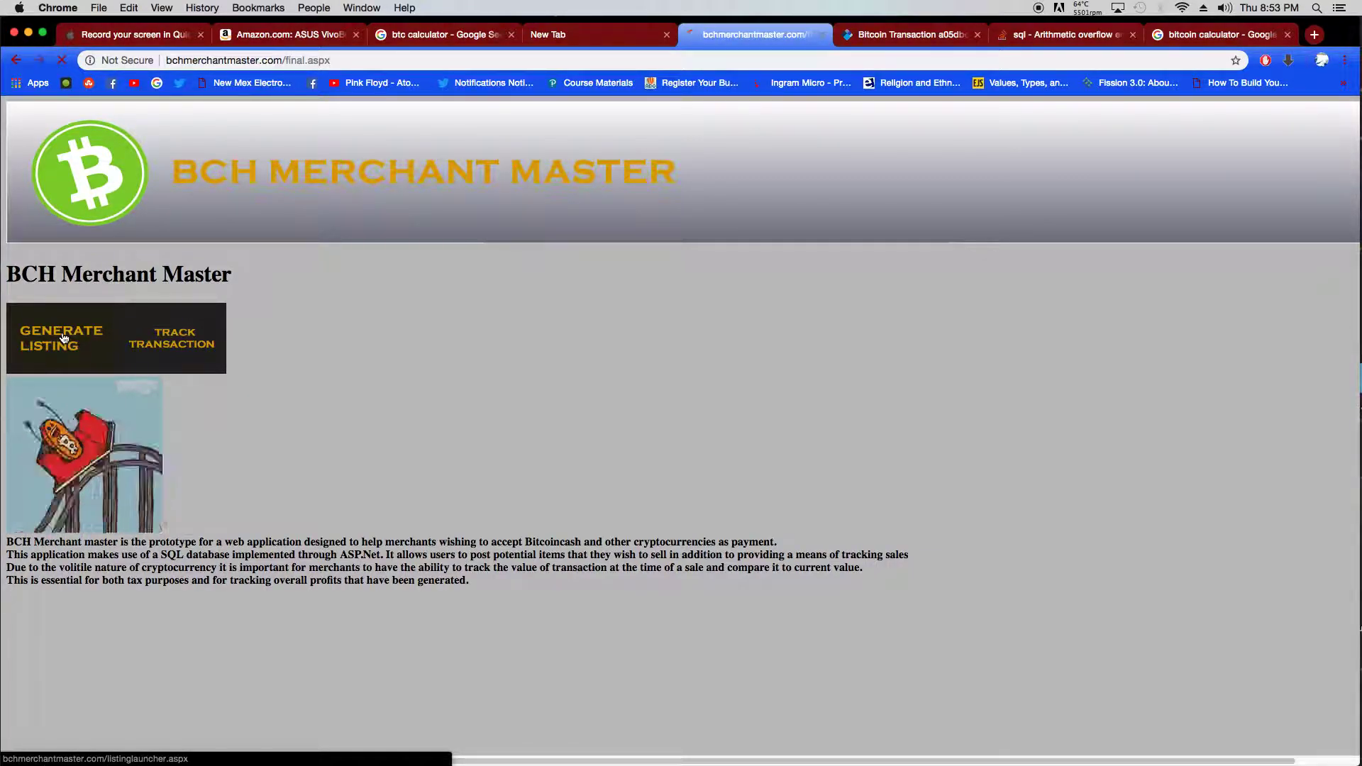
click(78, 465)
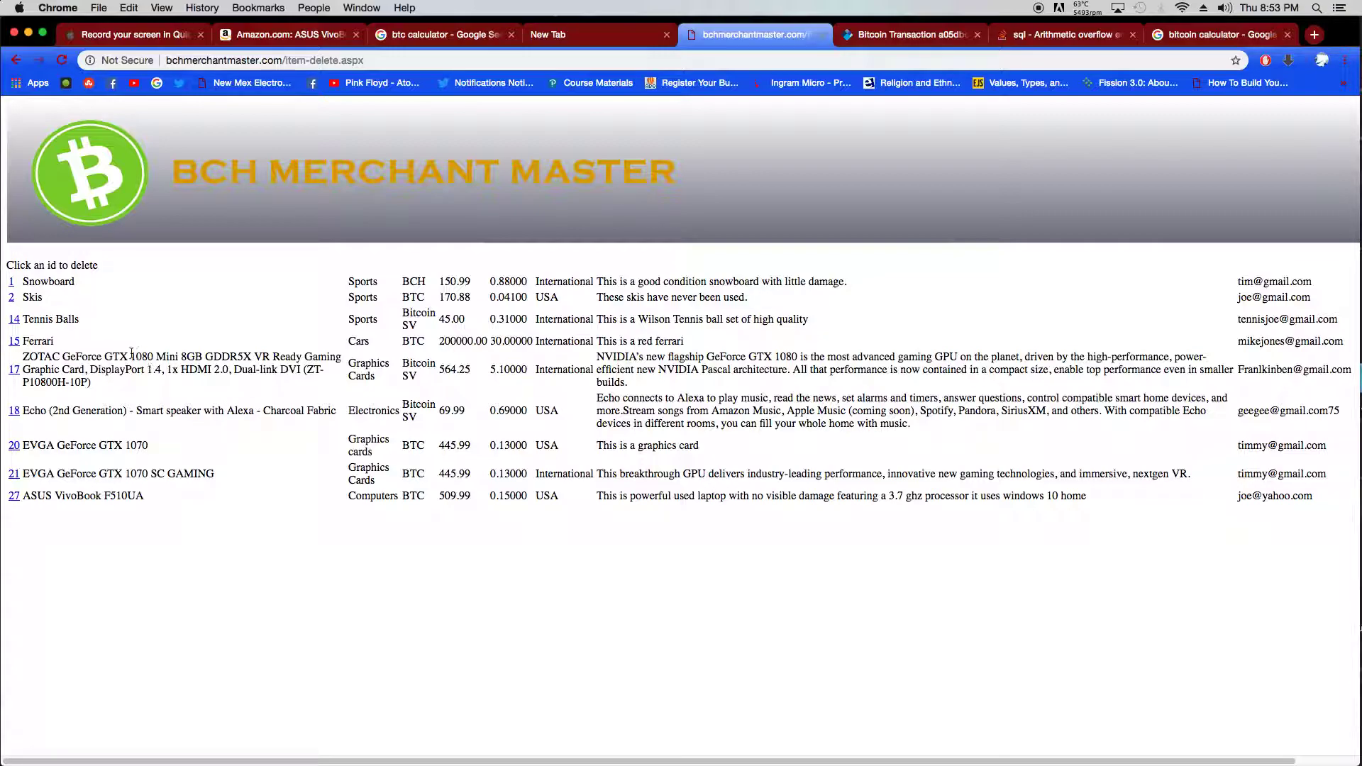
- Delete listing 14 (Tennis Balls), then go back to the BCH Merchant Master home page
click(14, 321)
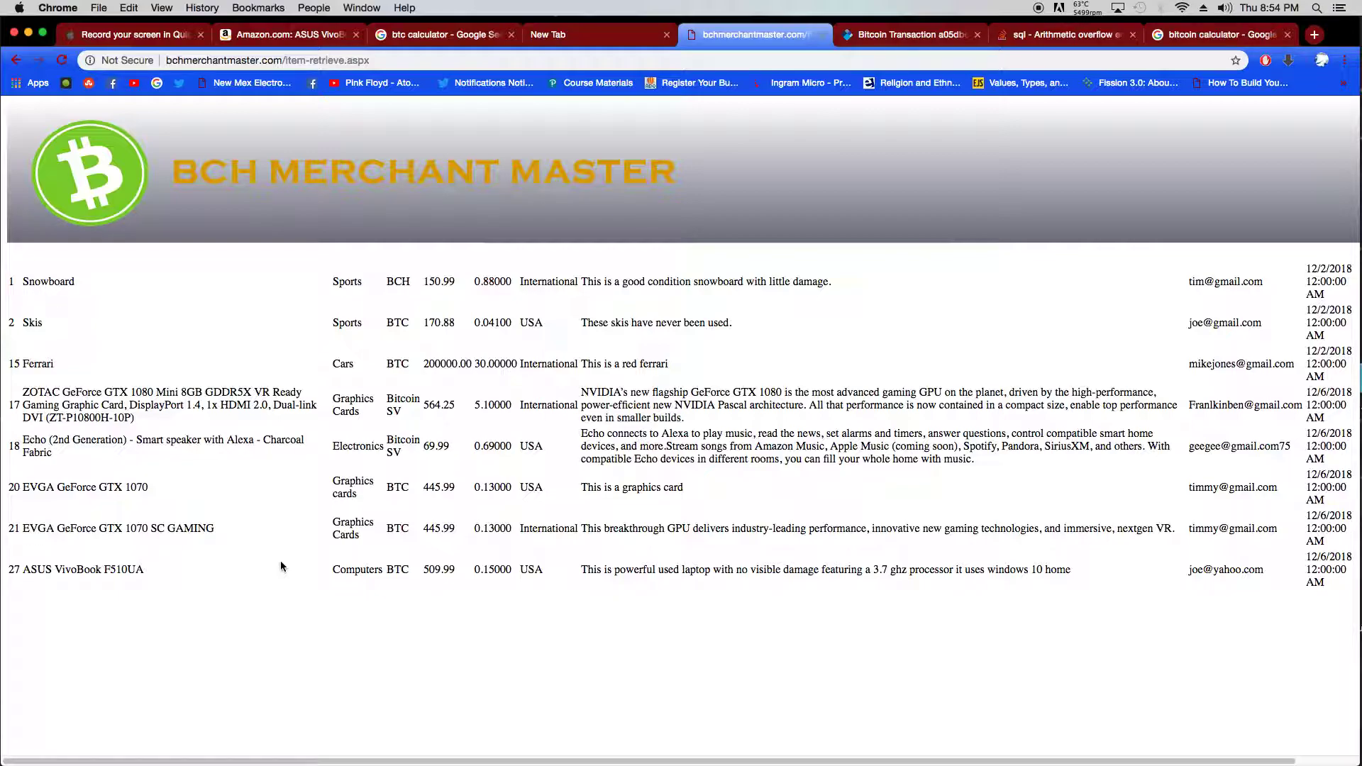
click(221, 186)
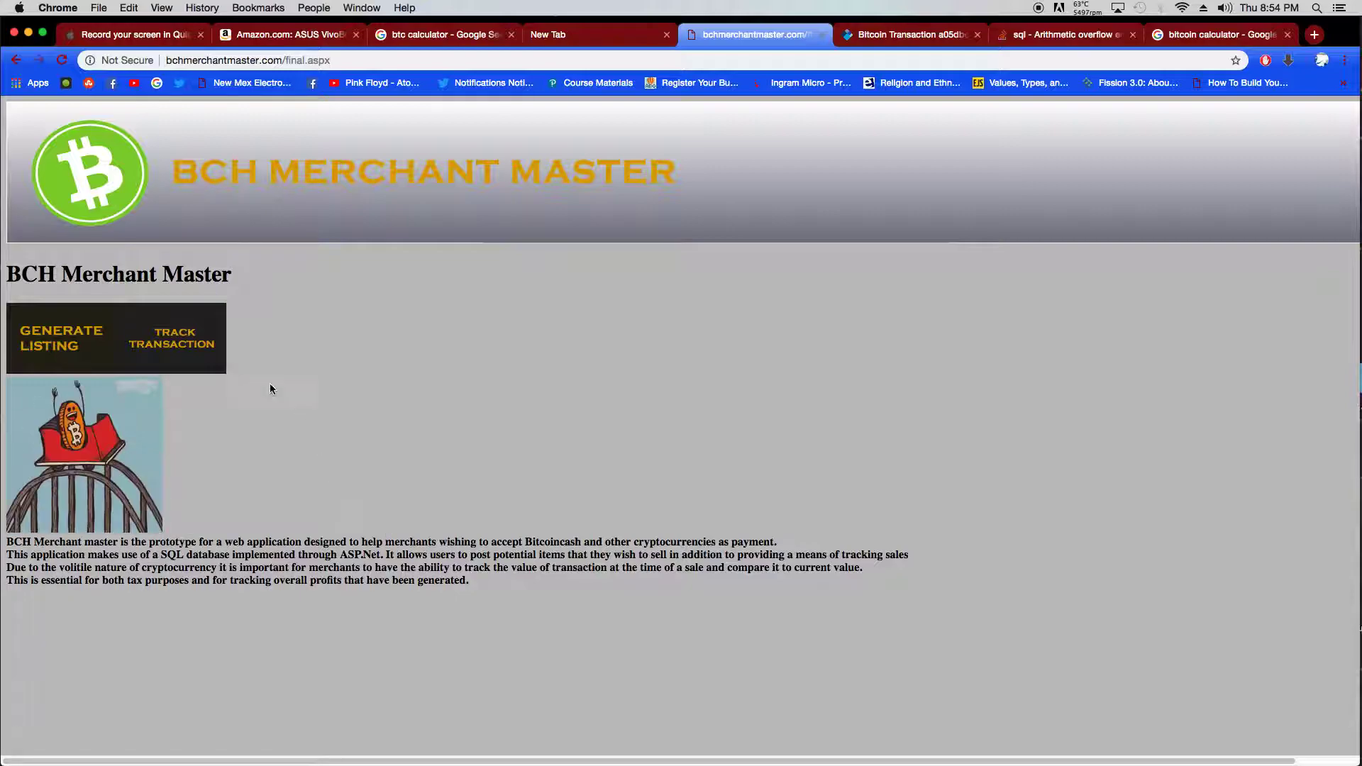
- Open Track Transaction > Create Transaction and fill Seller Email and Buyer Email from autofill suggestions
click(201, 352)
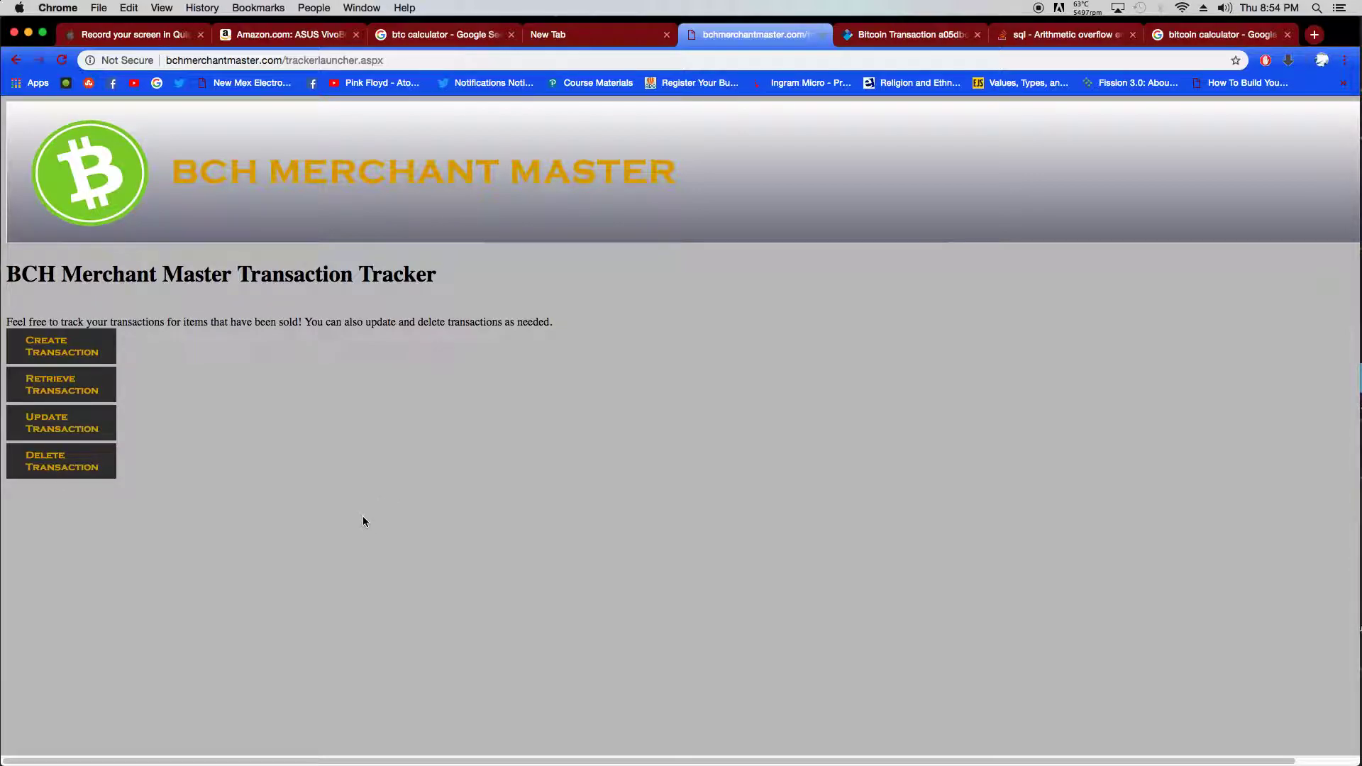
click(91, 349)
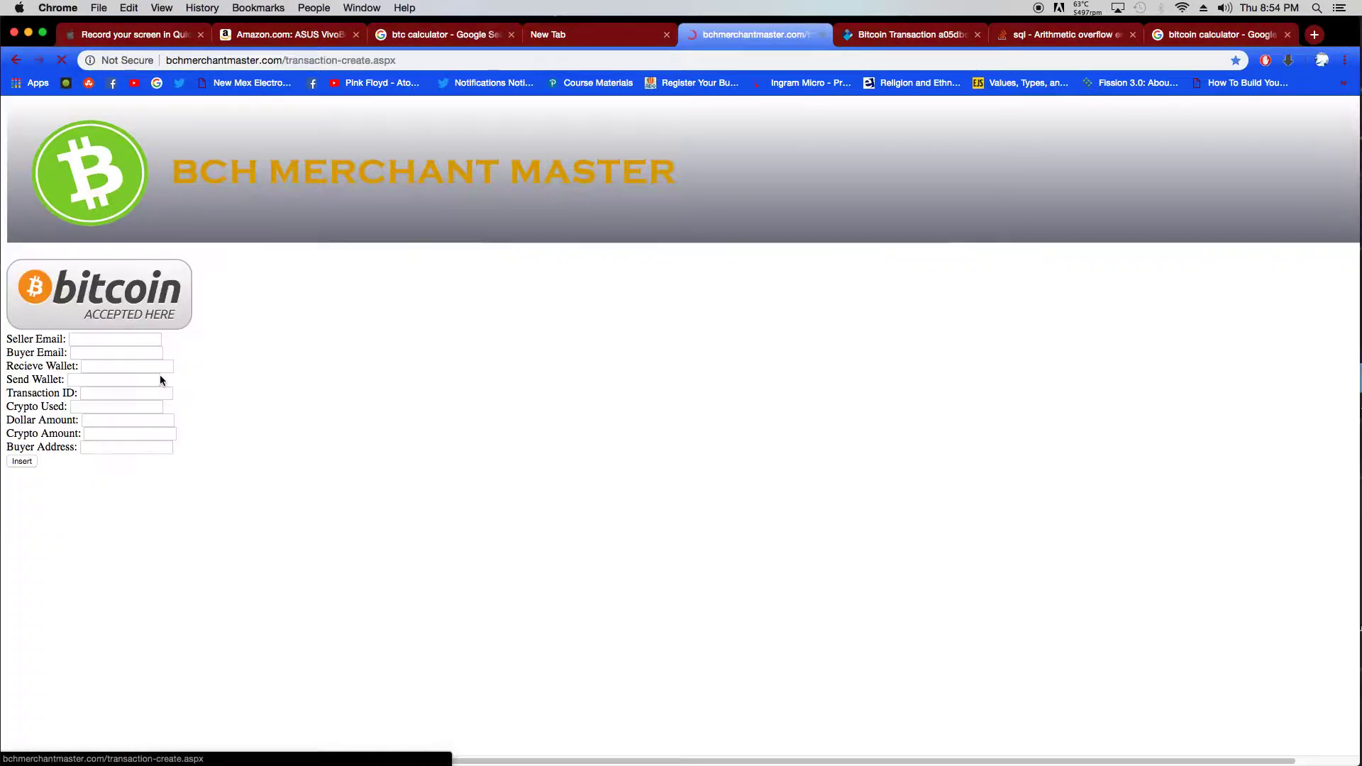
click(109, 340)
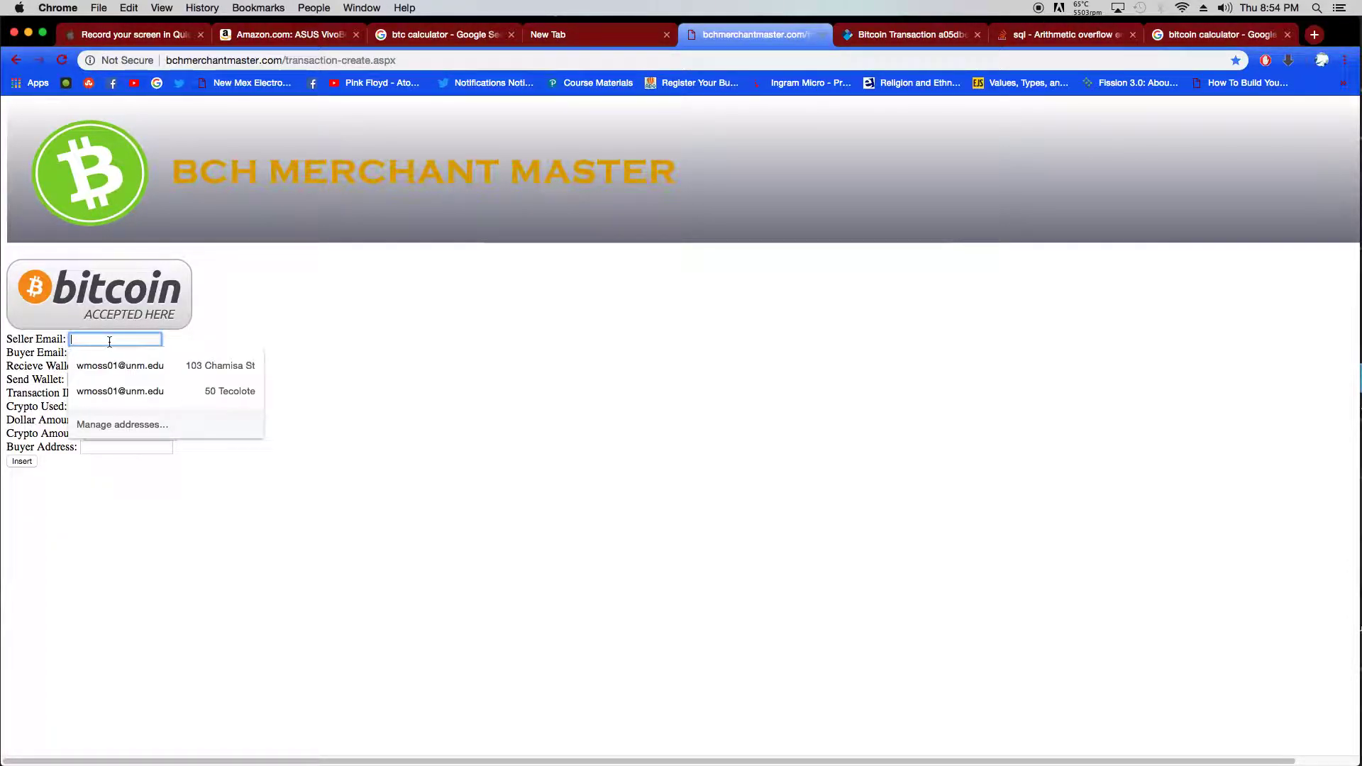
text(t)
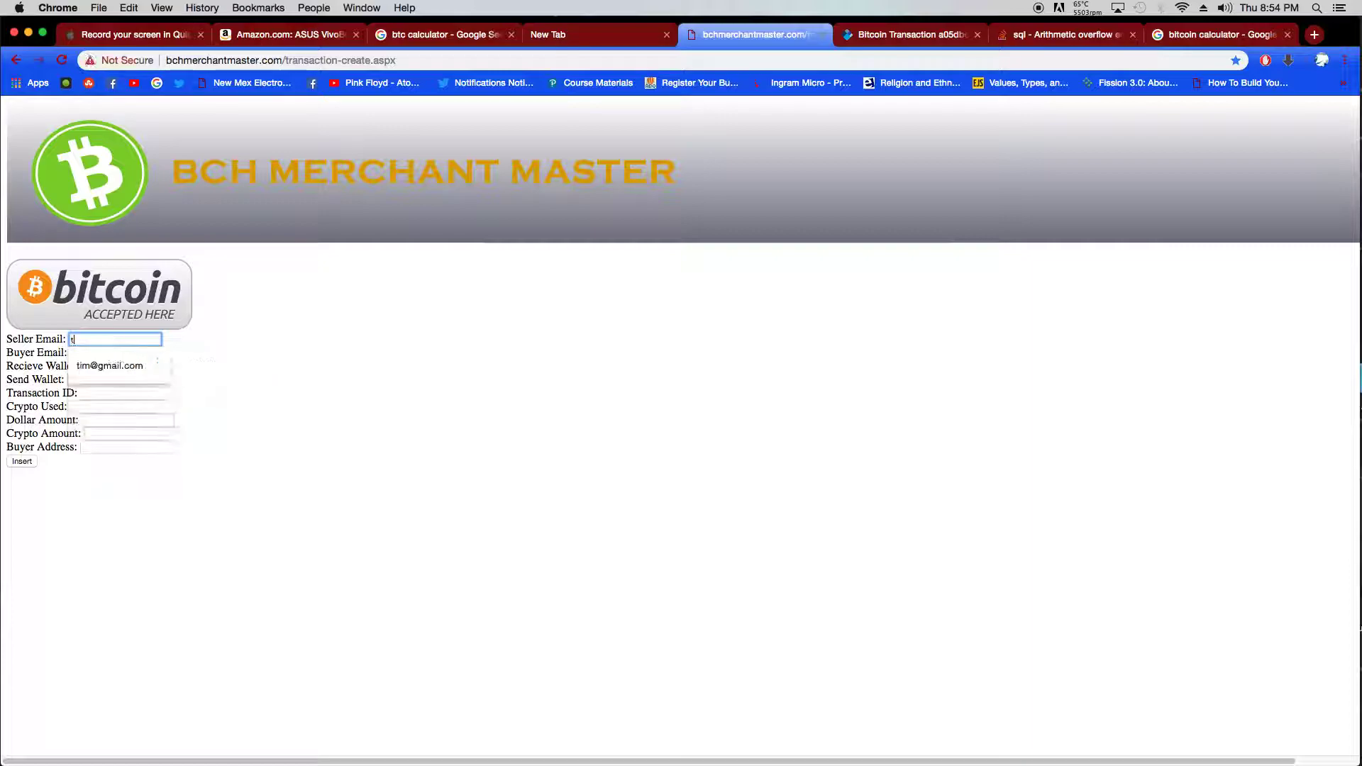
click(112, 361)
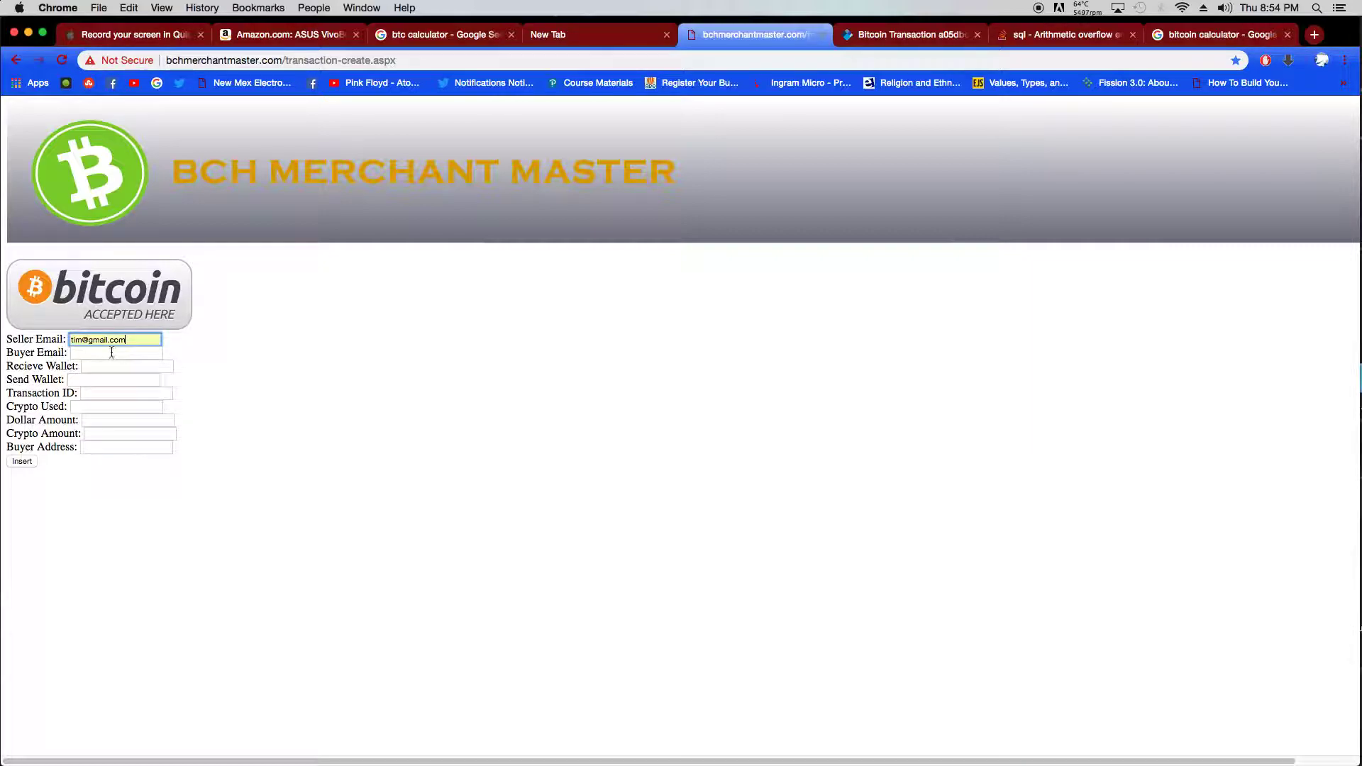
click(111, 351)
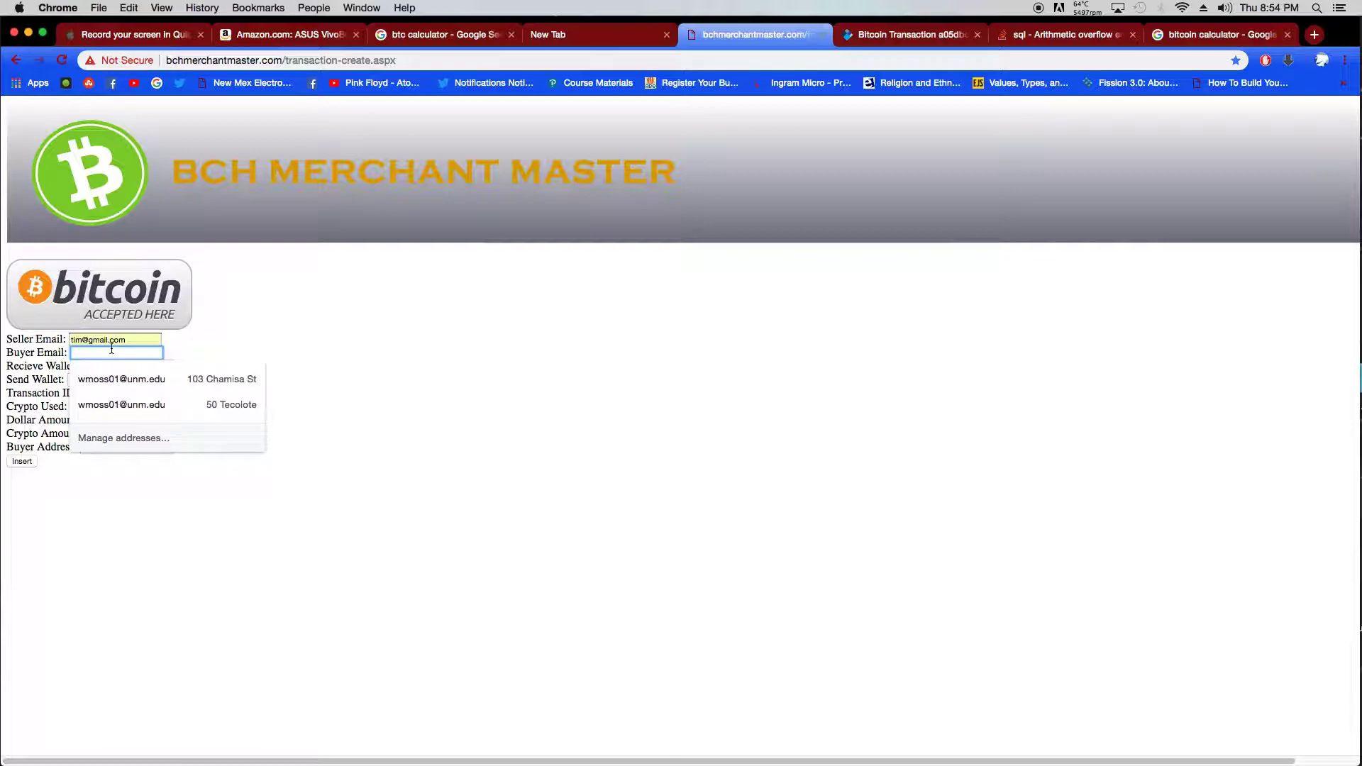
text(fre)
key(Down)
key(Return)
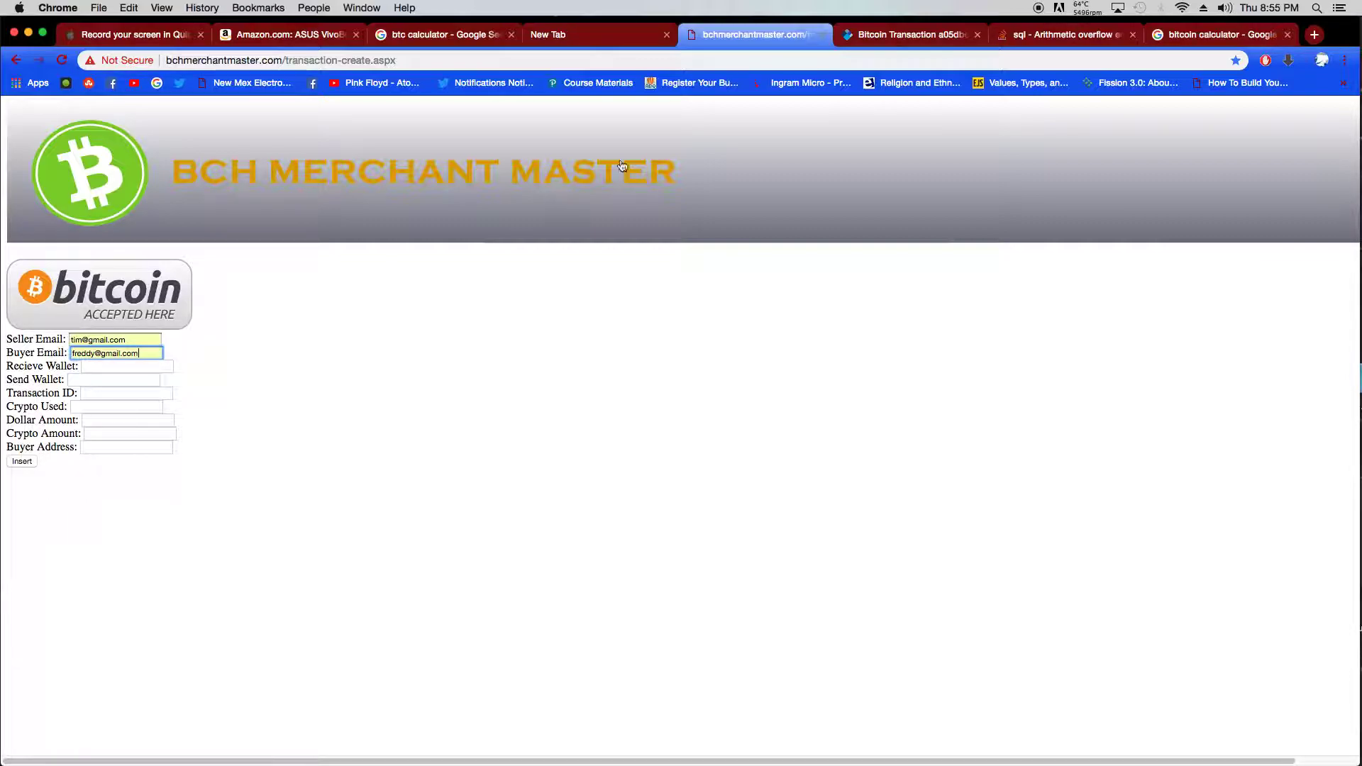
- Copy the transaction's input address from the explorer and paste it into the Send Wallet field
click(897, 36)
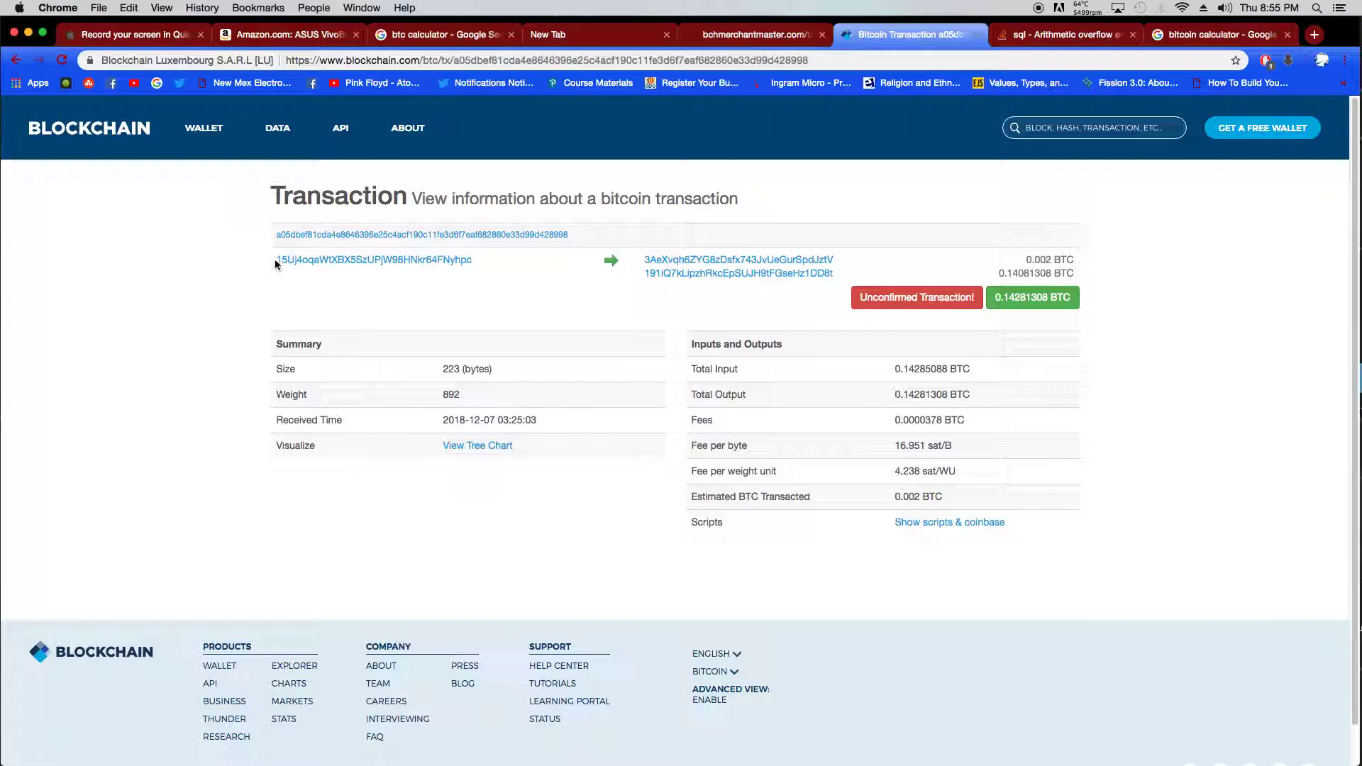
drag(275, 261, 471, 261)
right_click(463, 259)
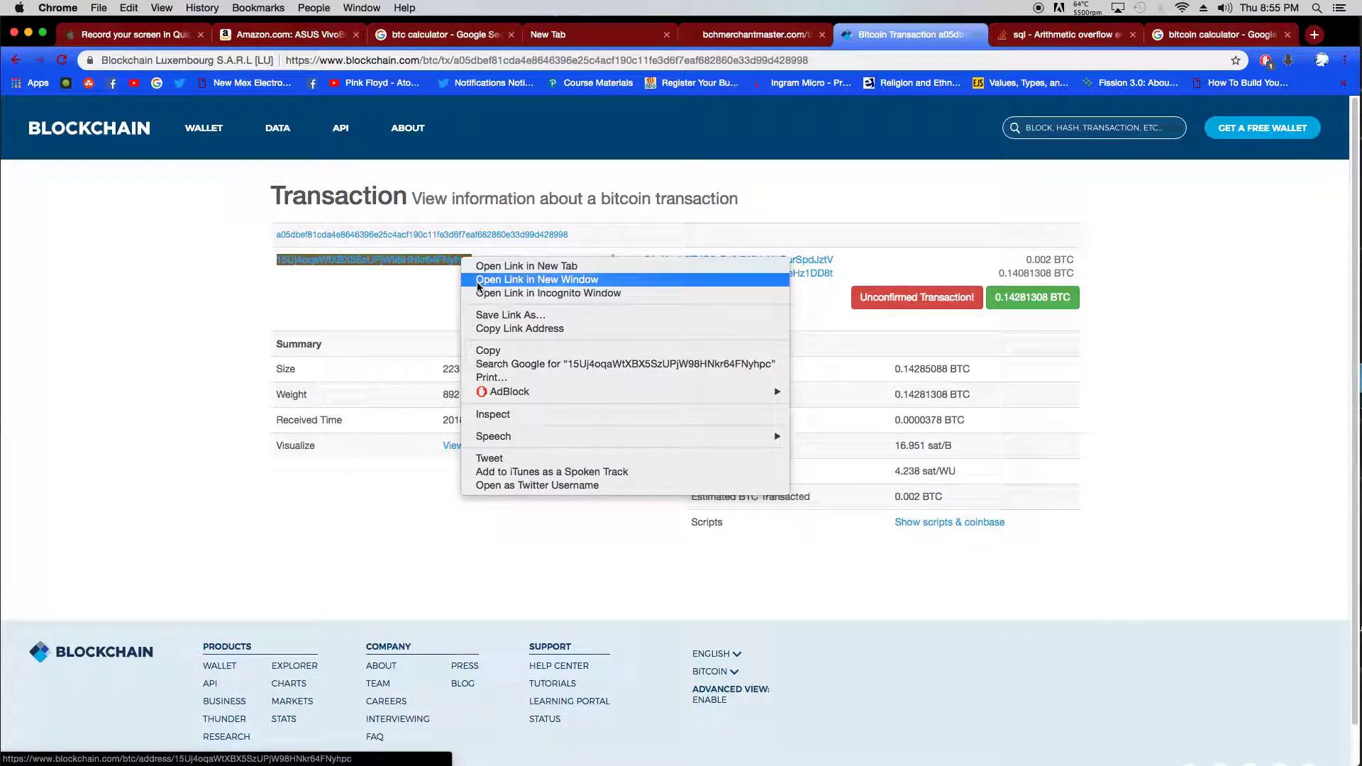
click(487, 349)
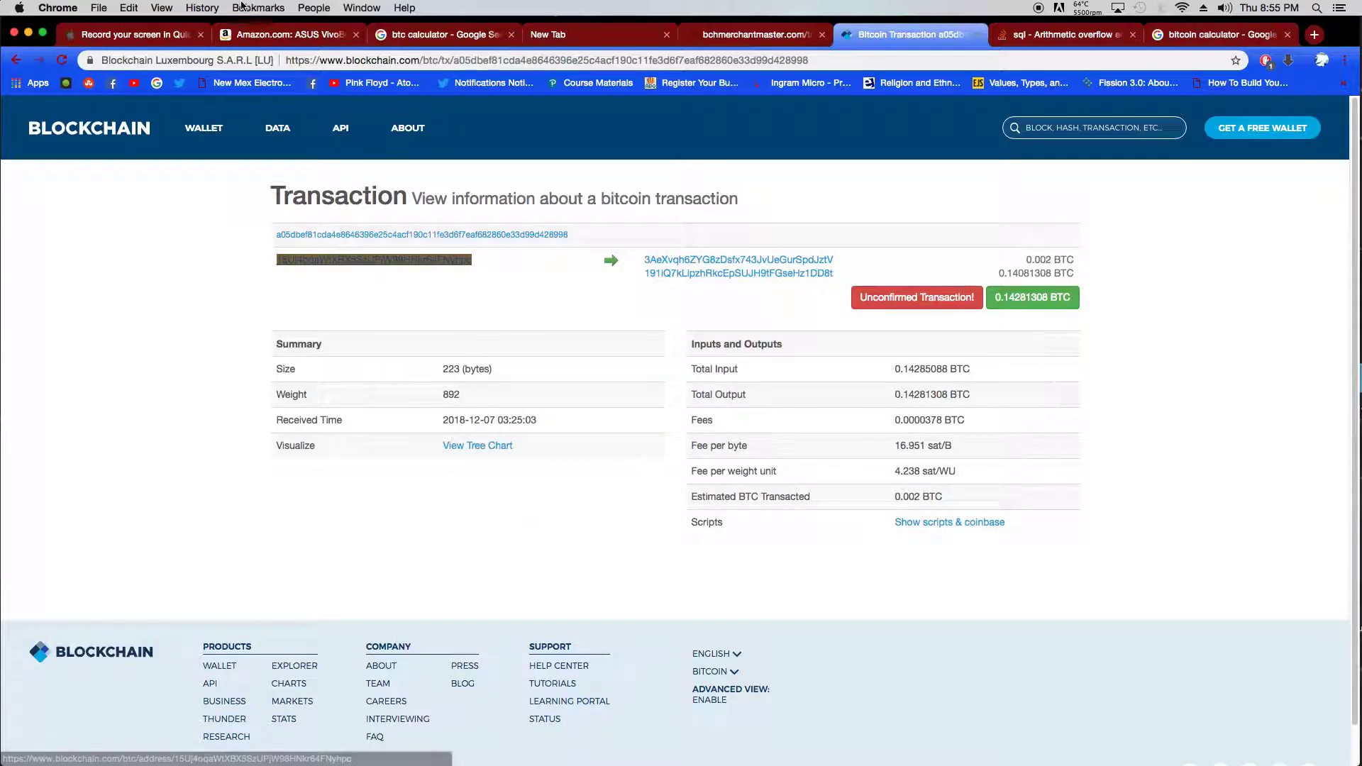
click(745, 34)
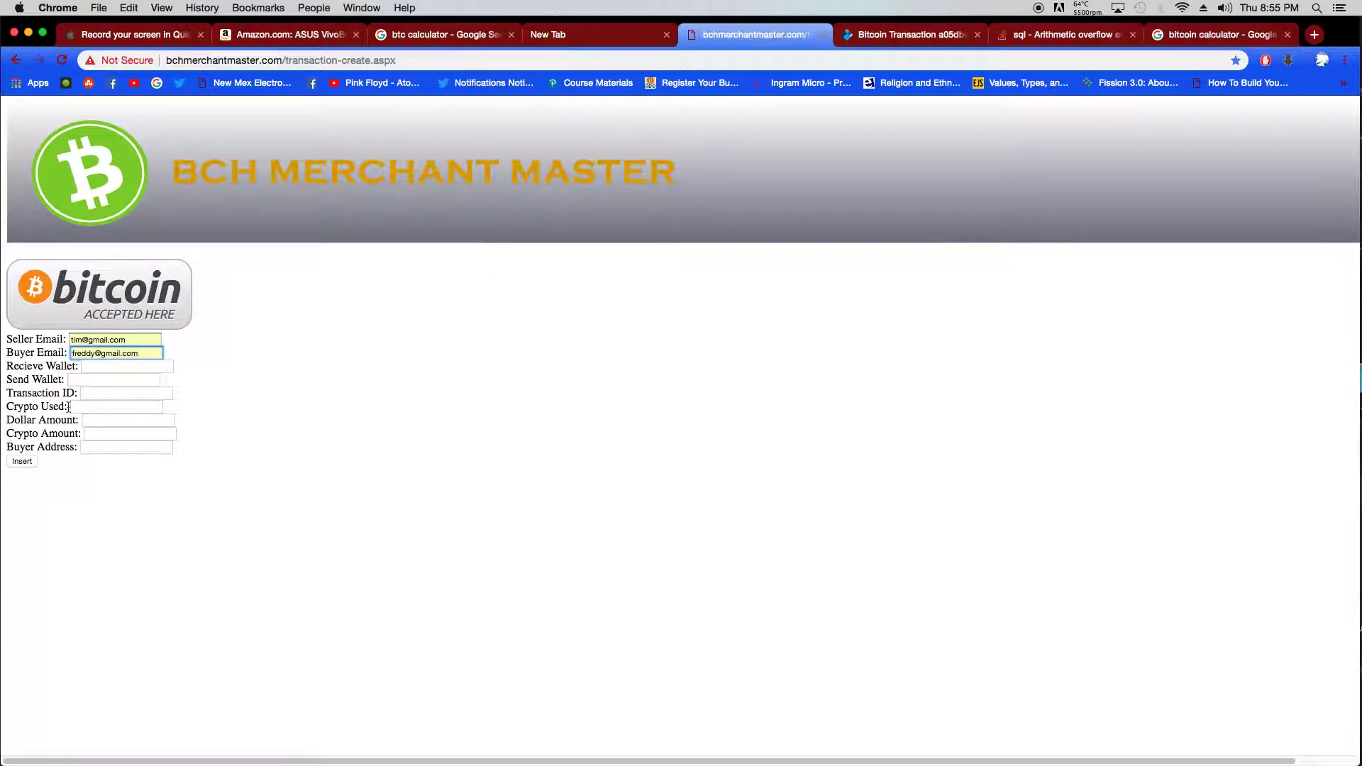
click(81, 379)
right_click(81, 380)
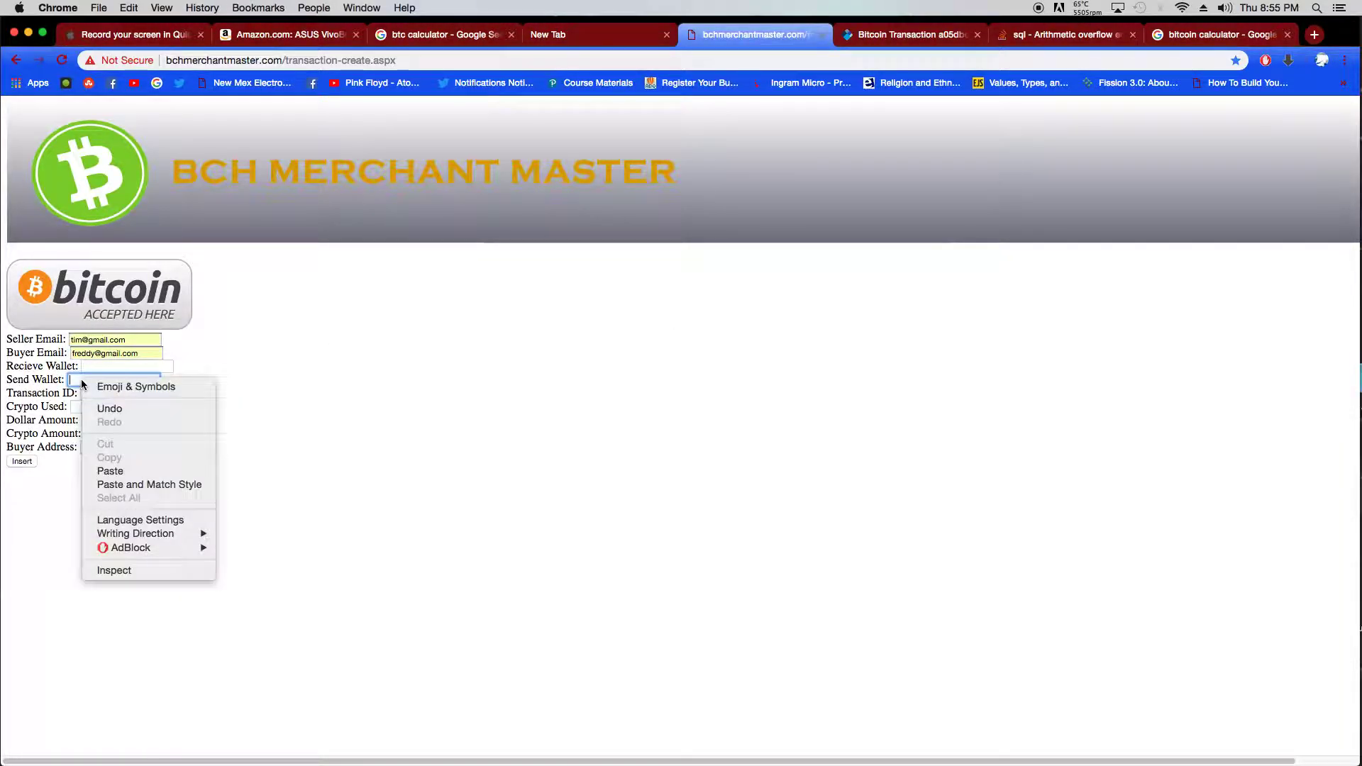
click(113, 469)
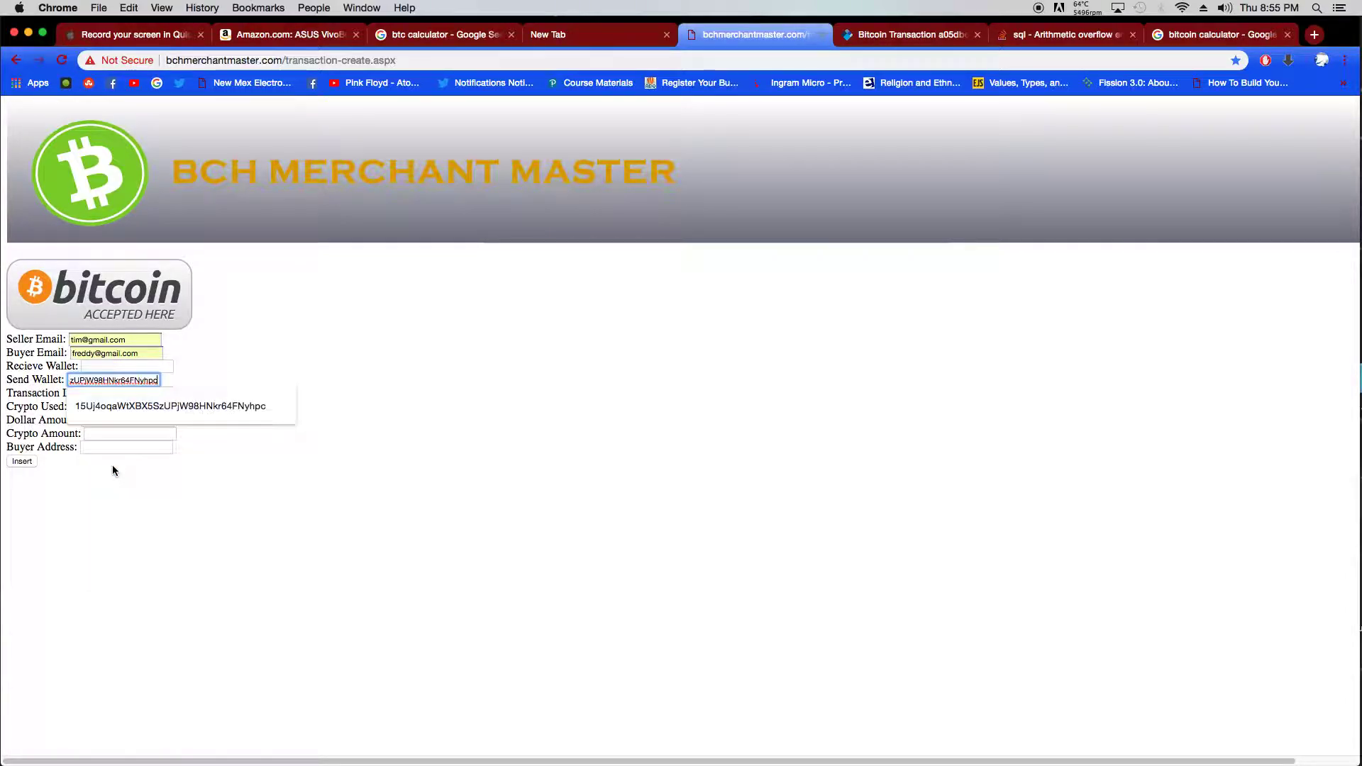
click(431, 470)
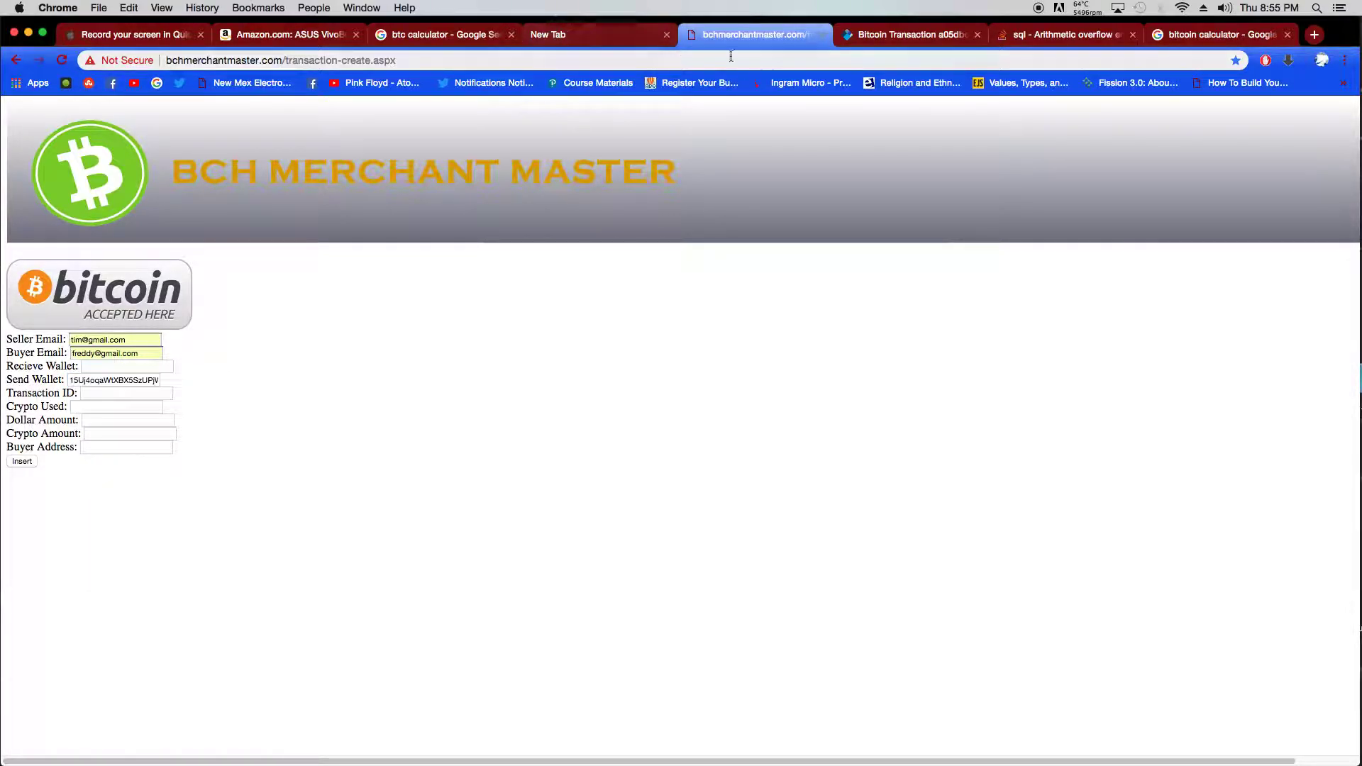
- Copy the first output address from the explorer and paste it into the Recieve Wallet field
click(873, 44)
drag(645, 260, 809, 259)
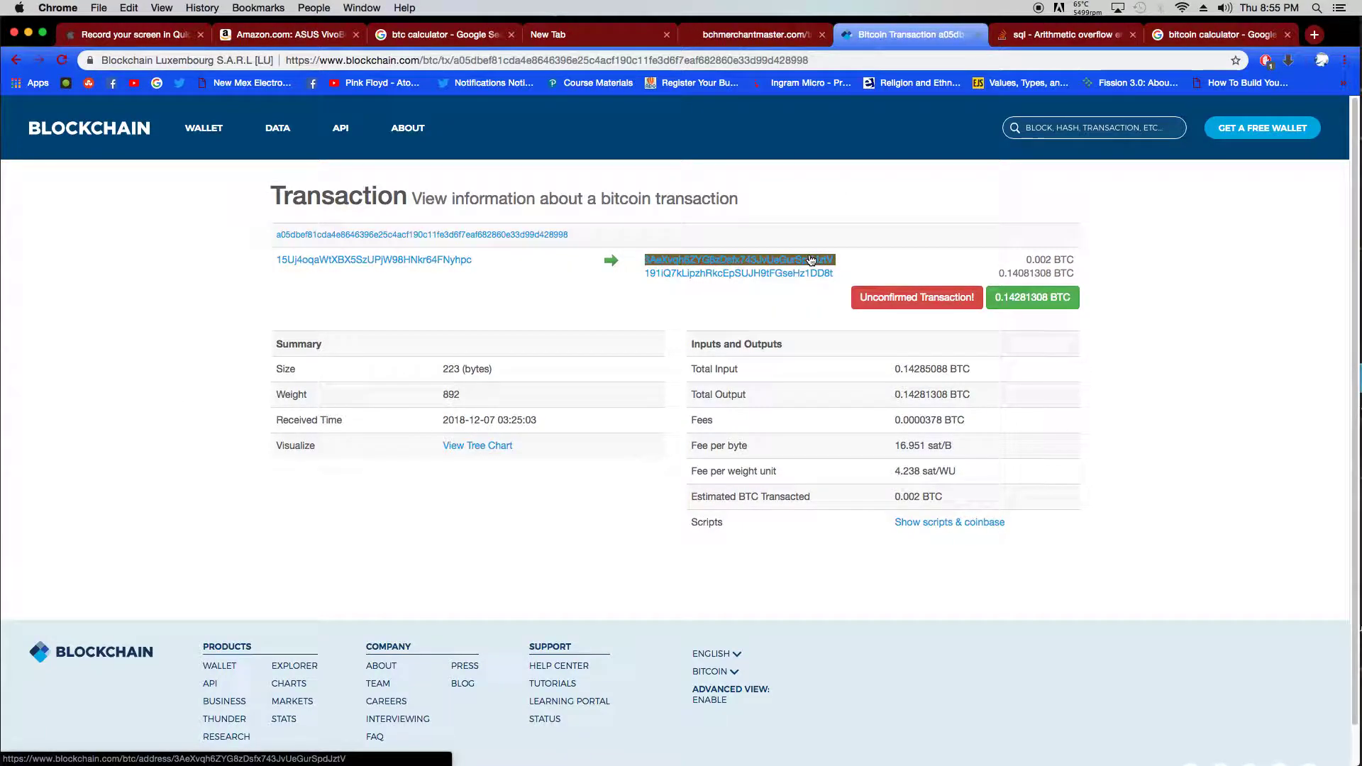
right_click(810, 258)
click(849, 345)
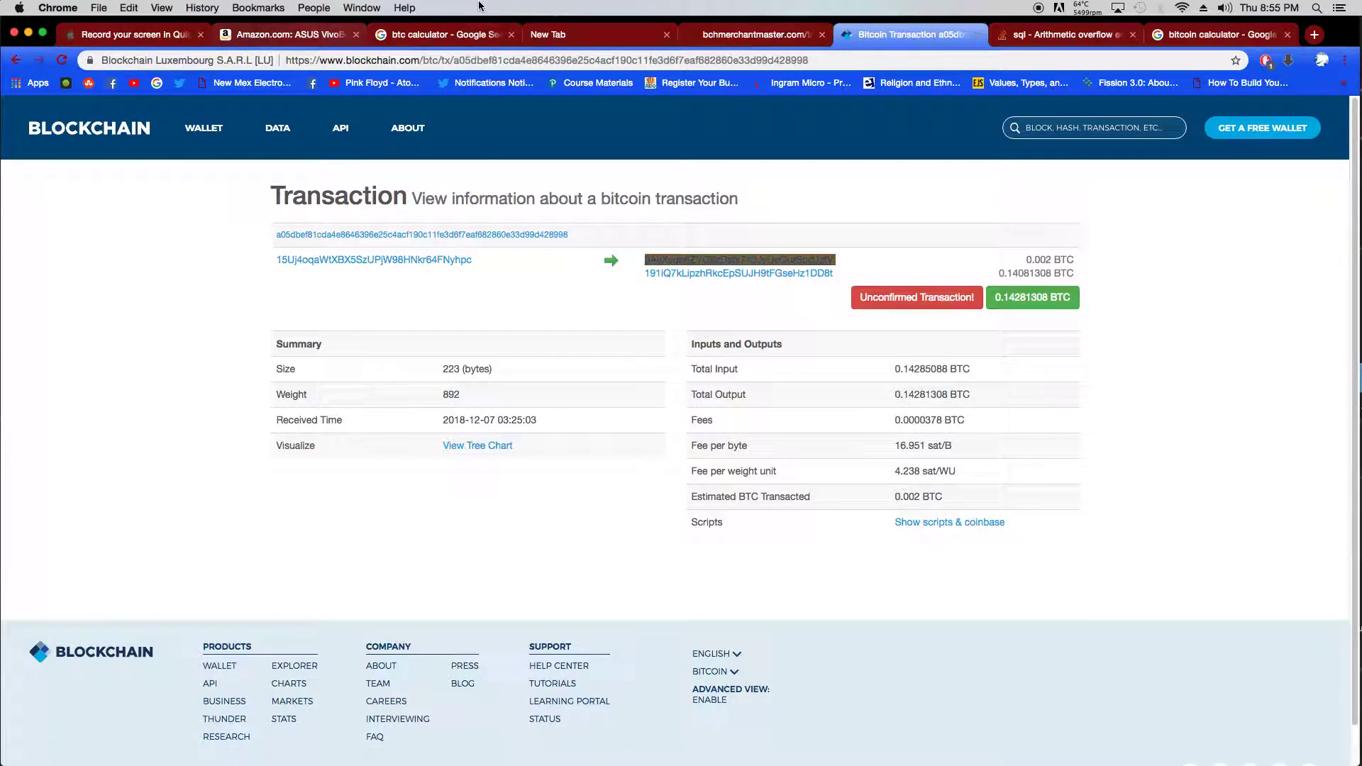
click(754, 34)
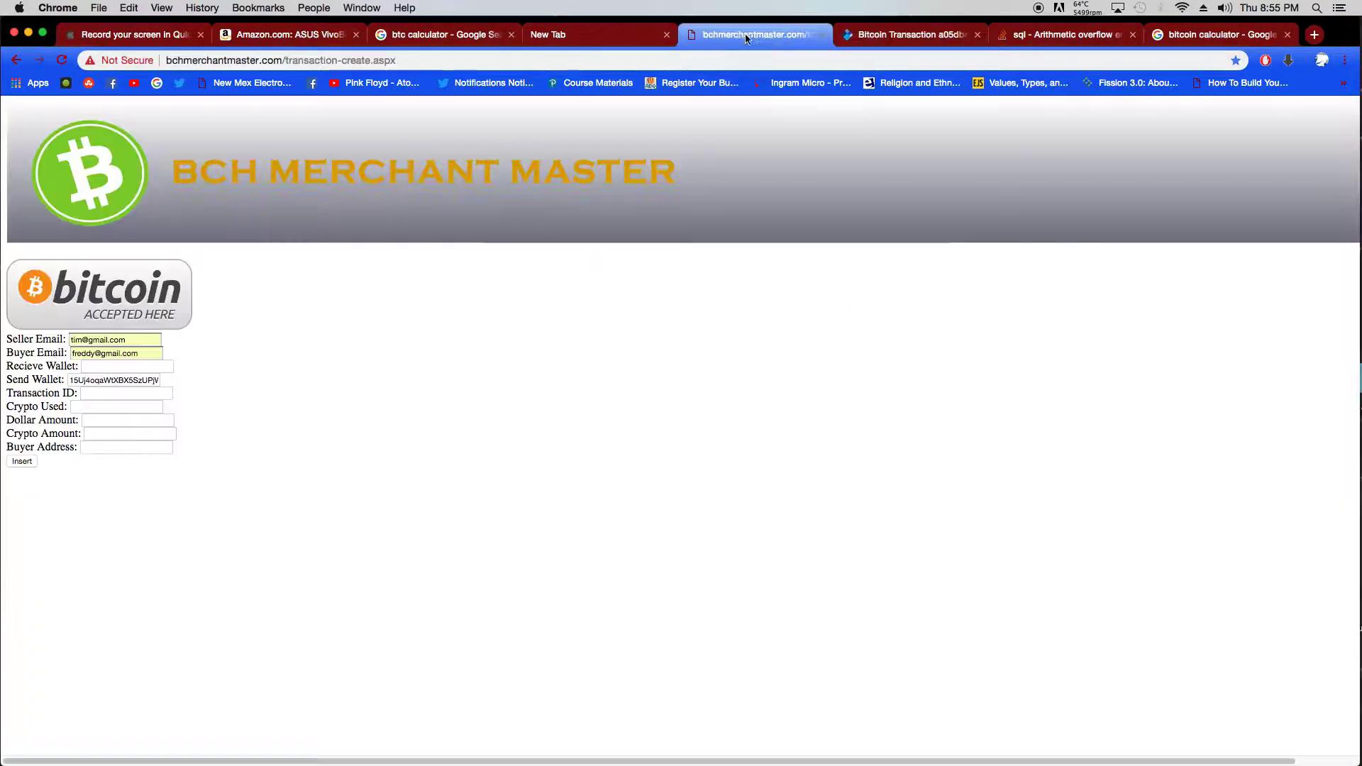
click(119, 367)
right_click(120, 365)
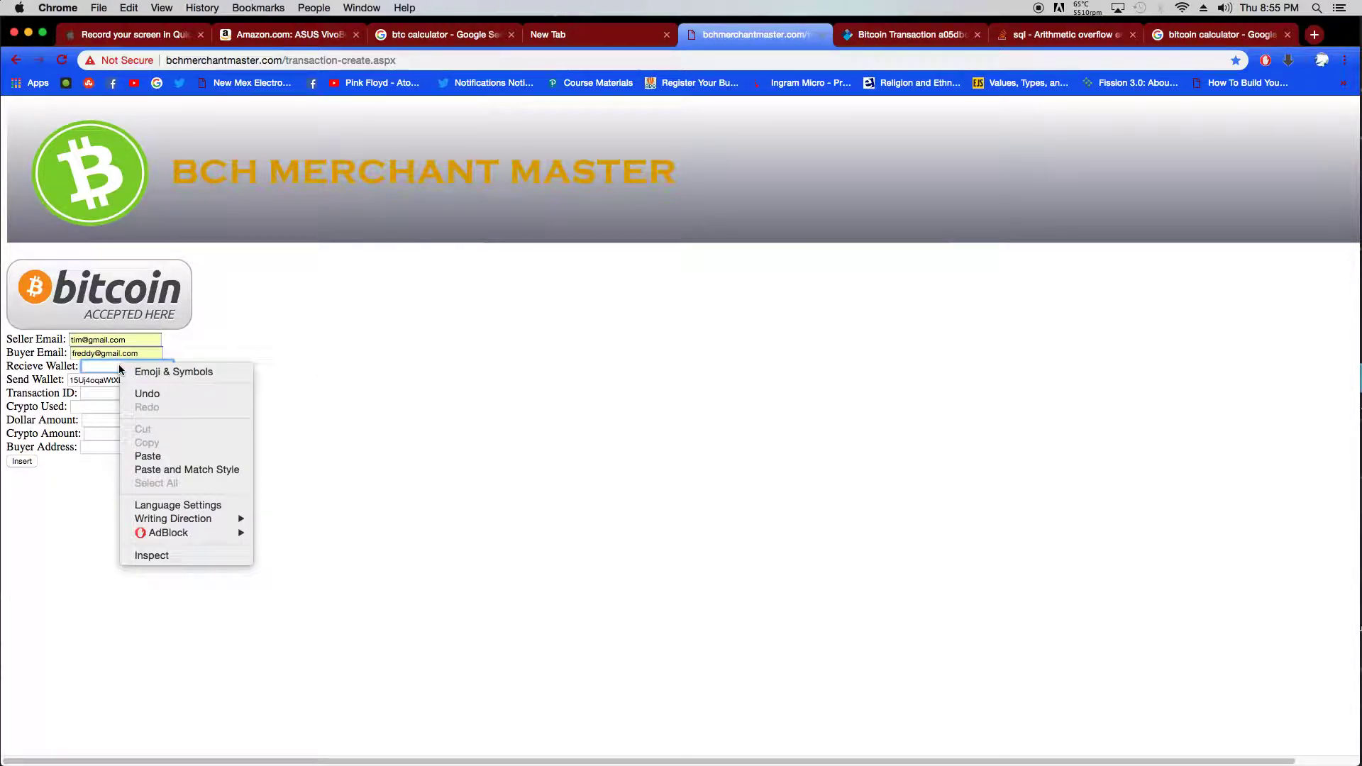
click(157, 457)
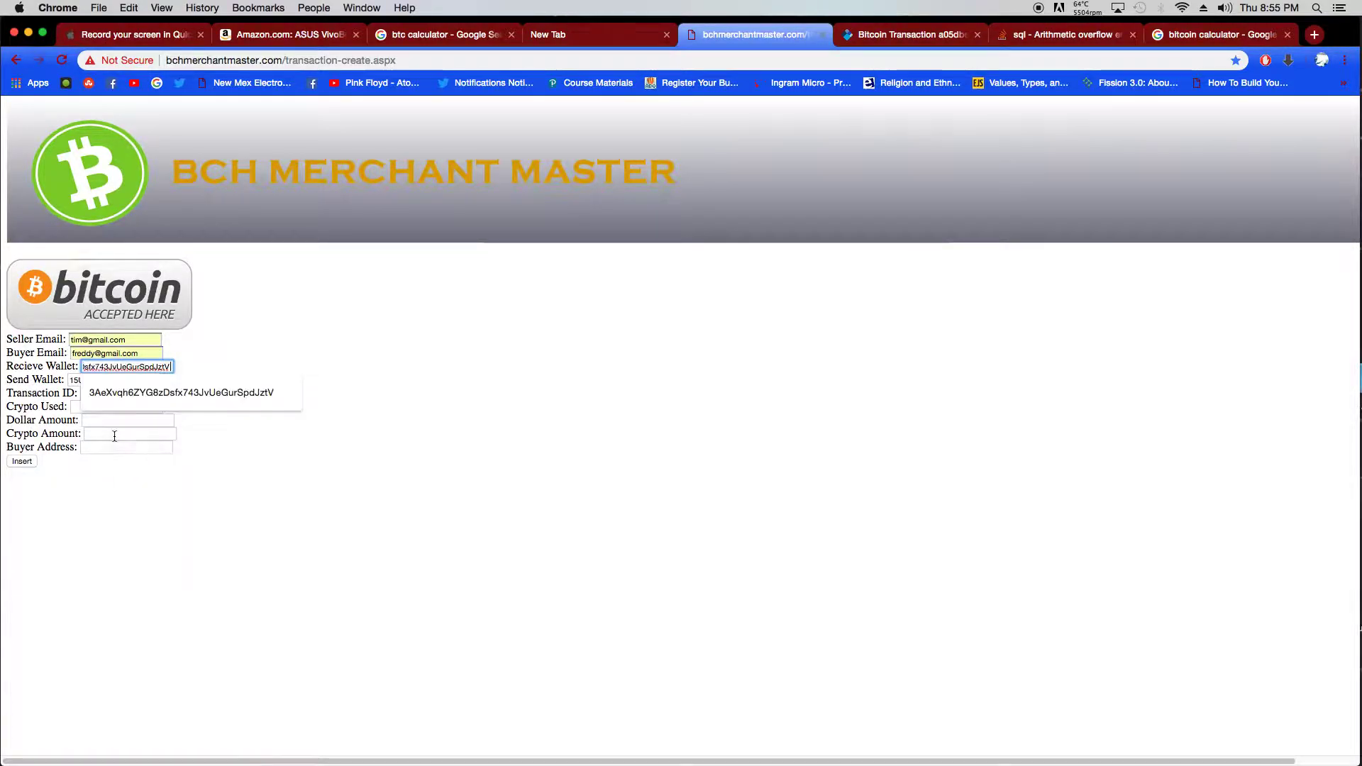
click(666, 483)
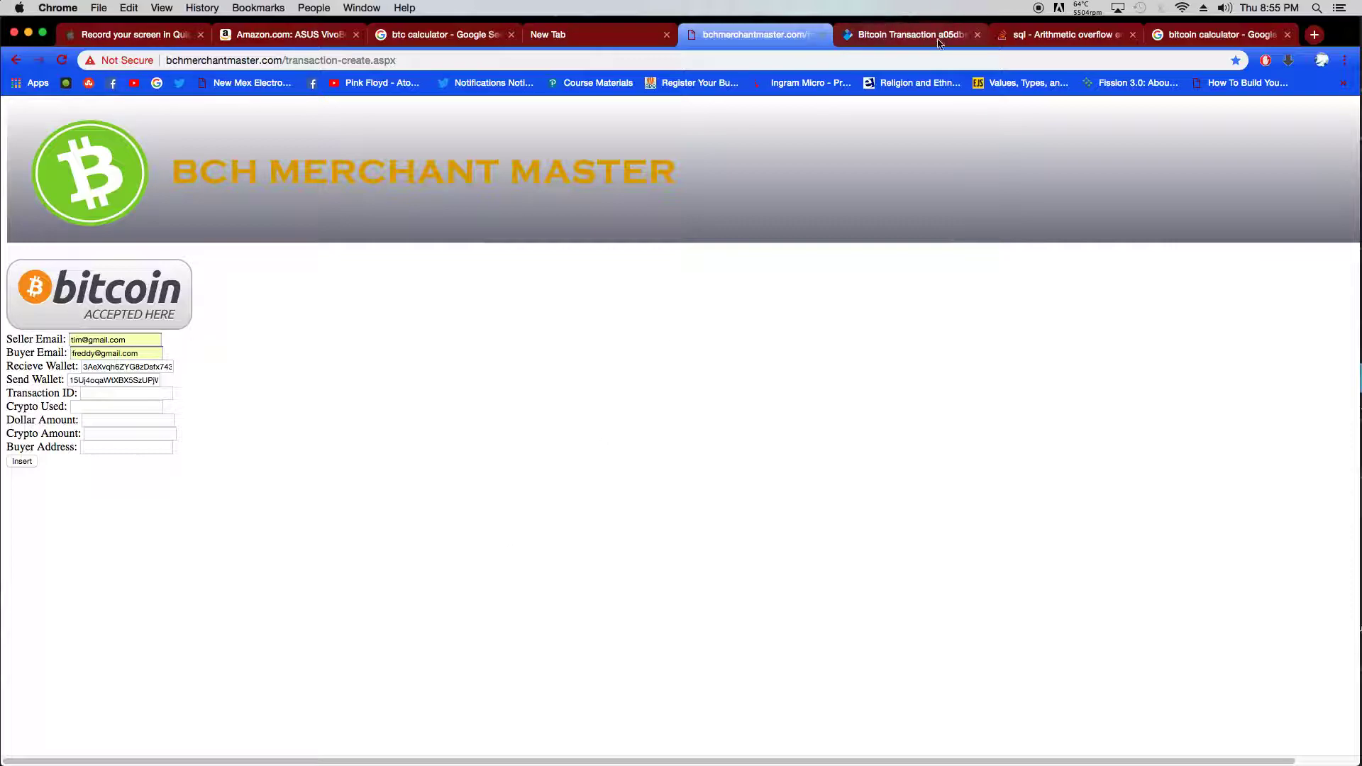
click(908, 35)
- Copy the transaction hash from the explorer and paste it into the Transaction ID field
double_click(566, 237)
click(570, 238)
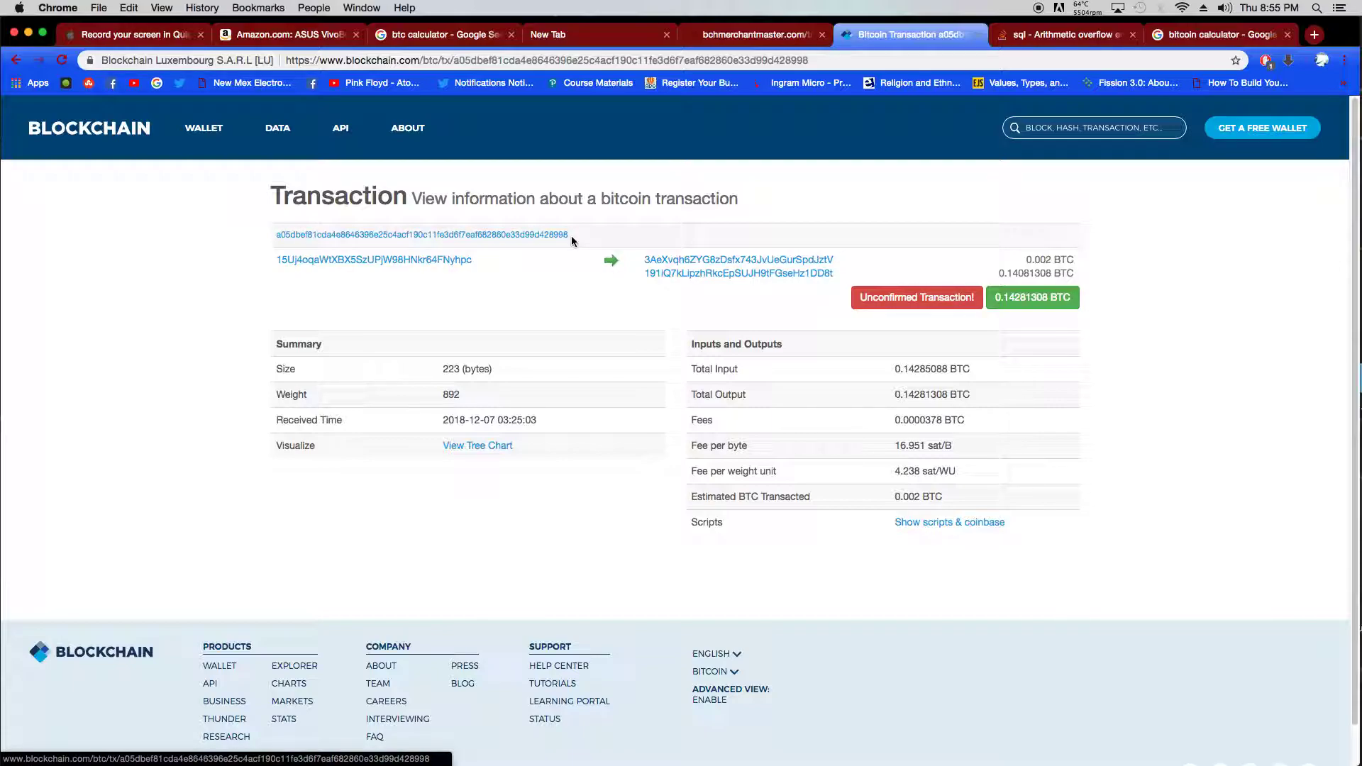
double_click(565, 238)
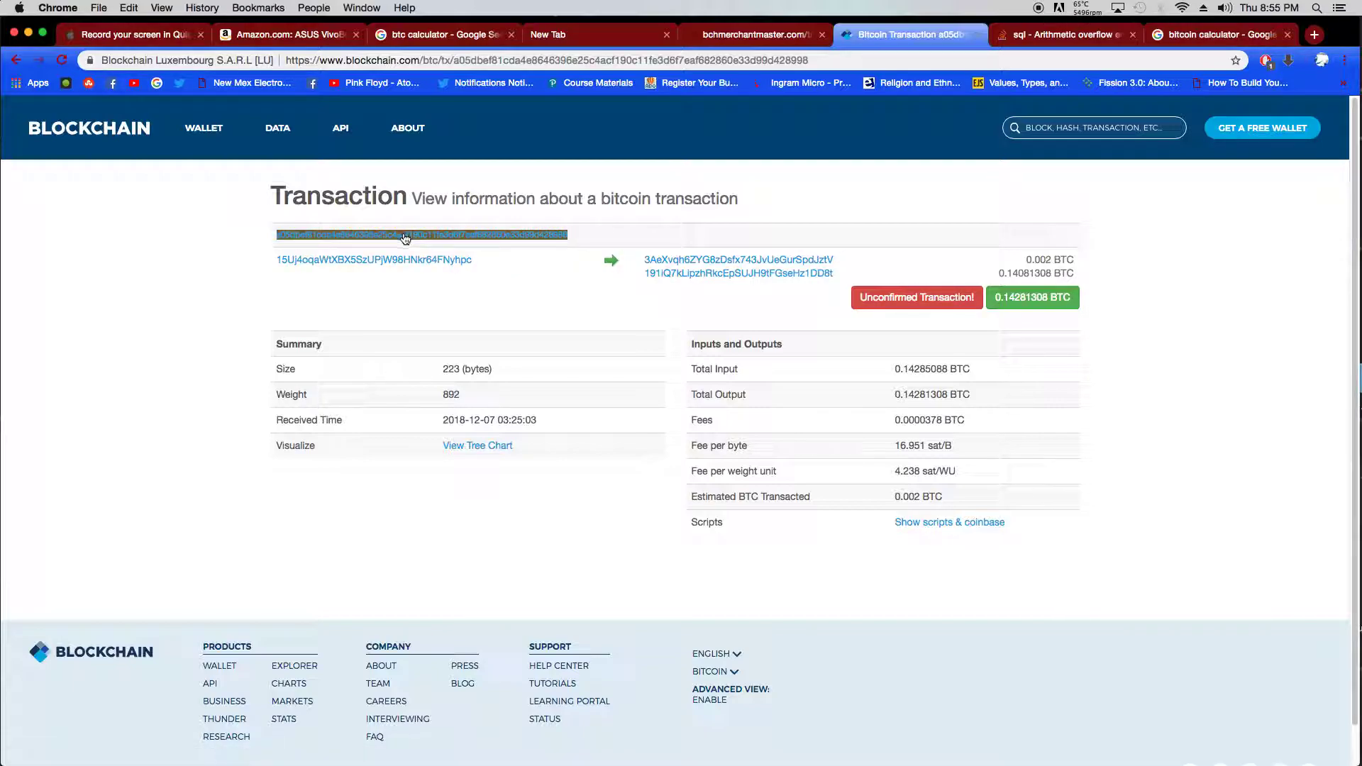
right_click(404, 236)
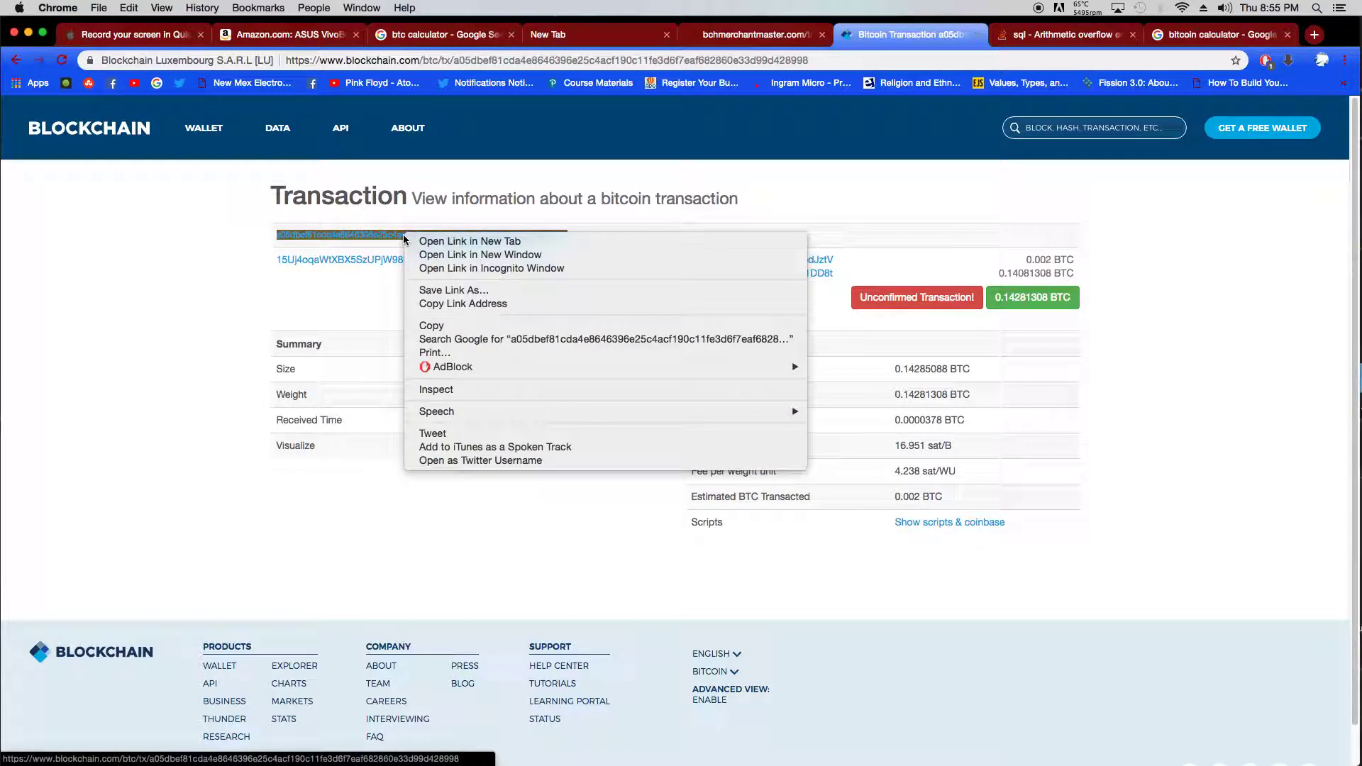
click(447, 326)
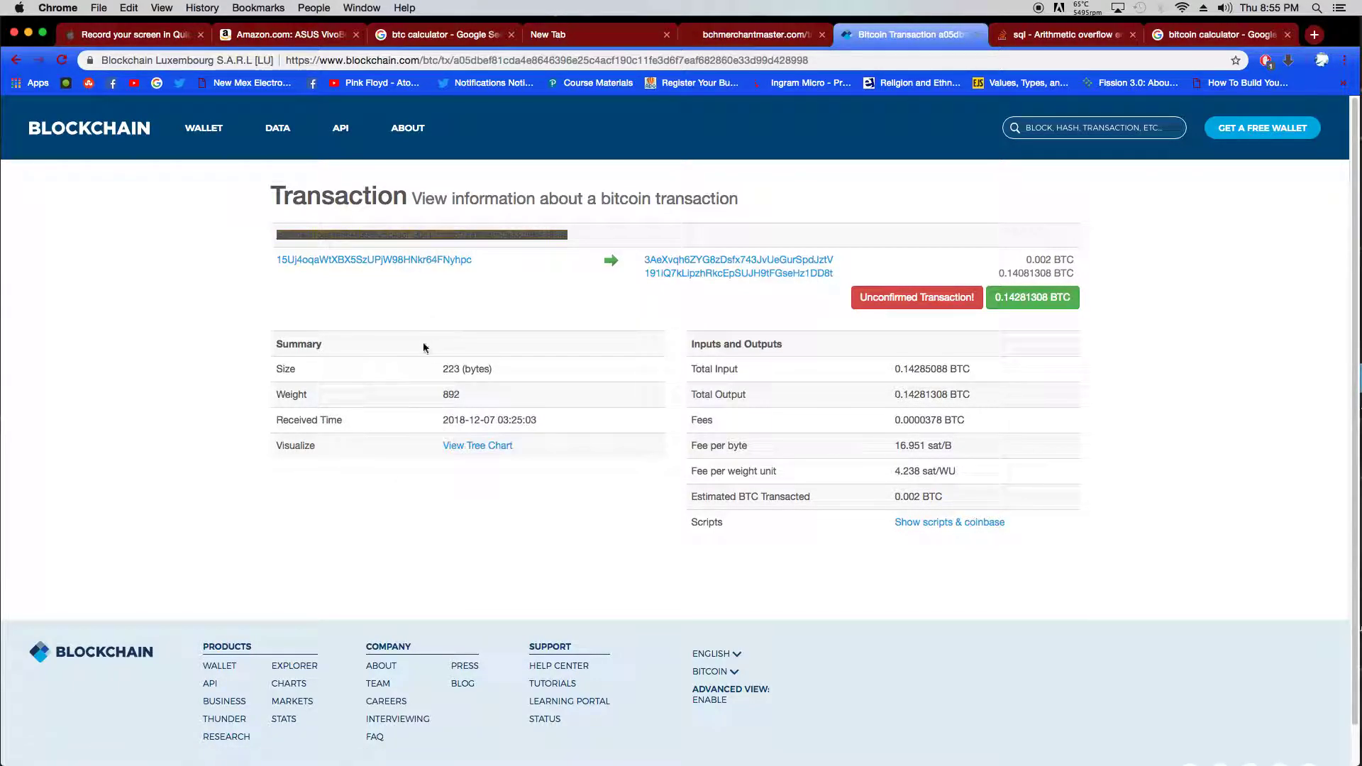
click(720, 36)
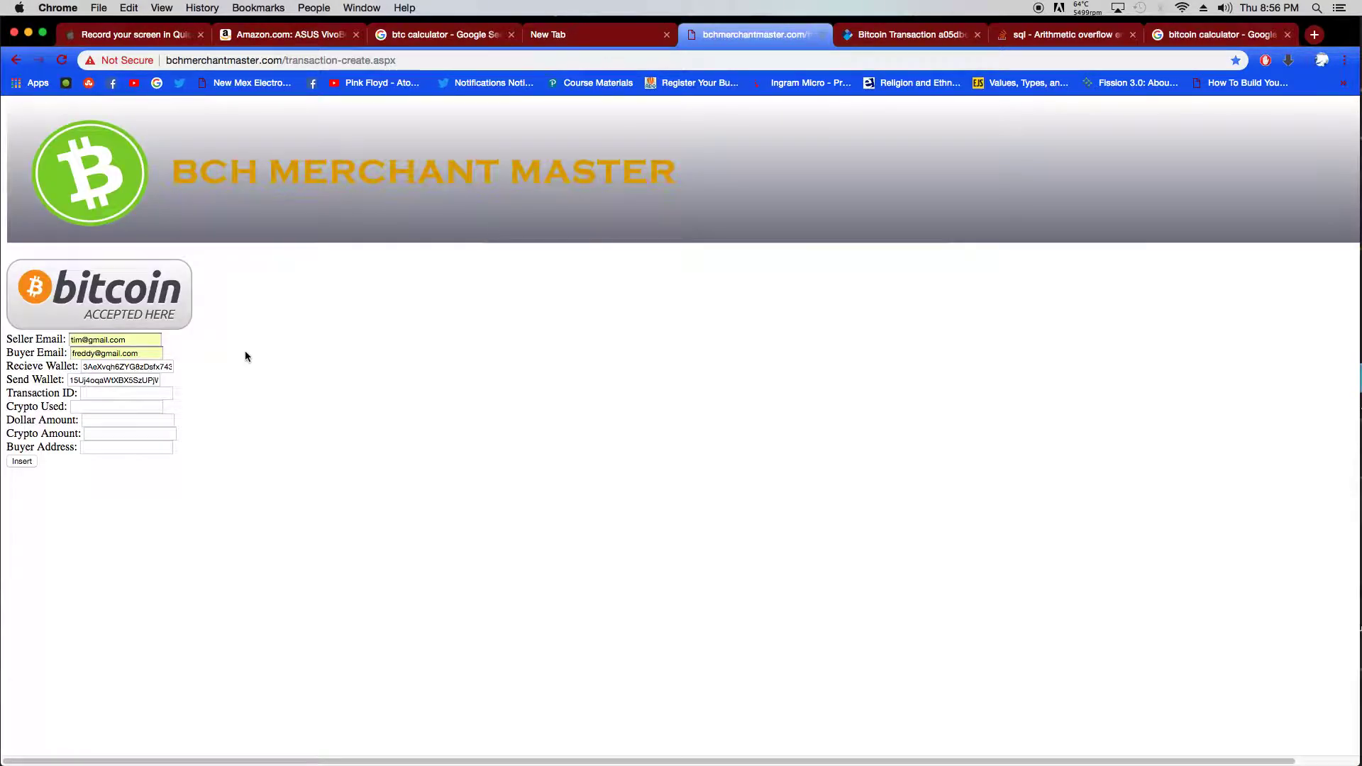
click(111, 391)
right_click(110, 390)
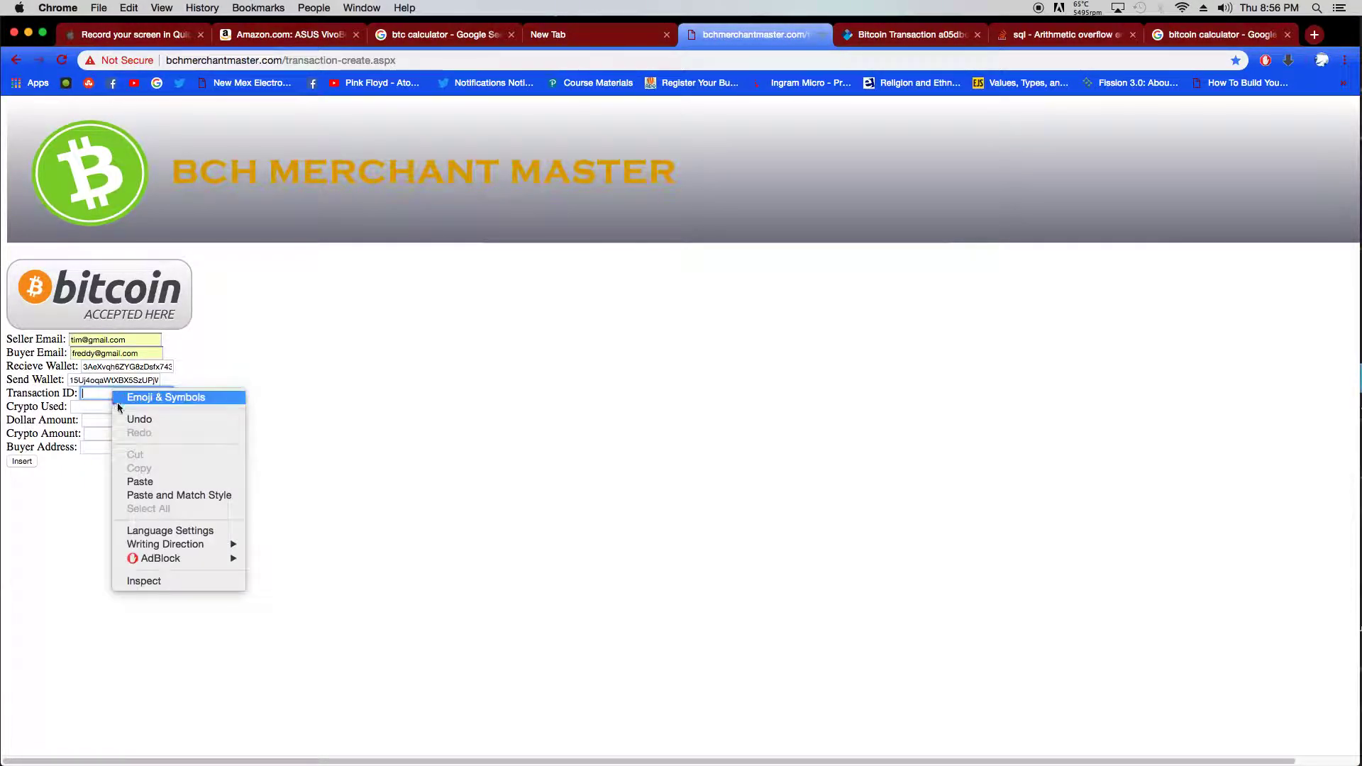
click(156, 482)
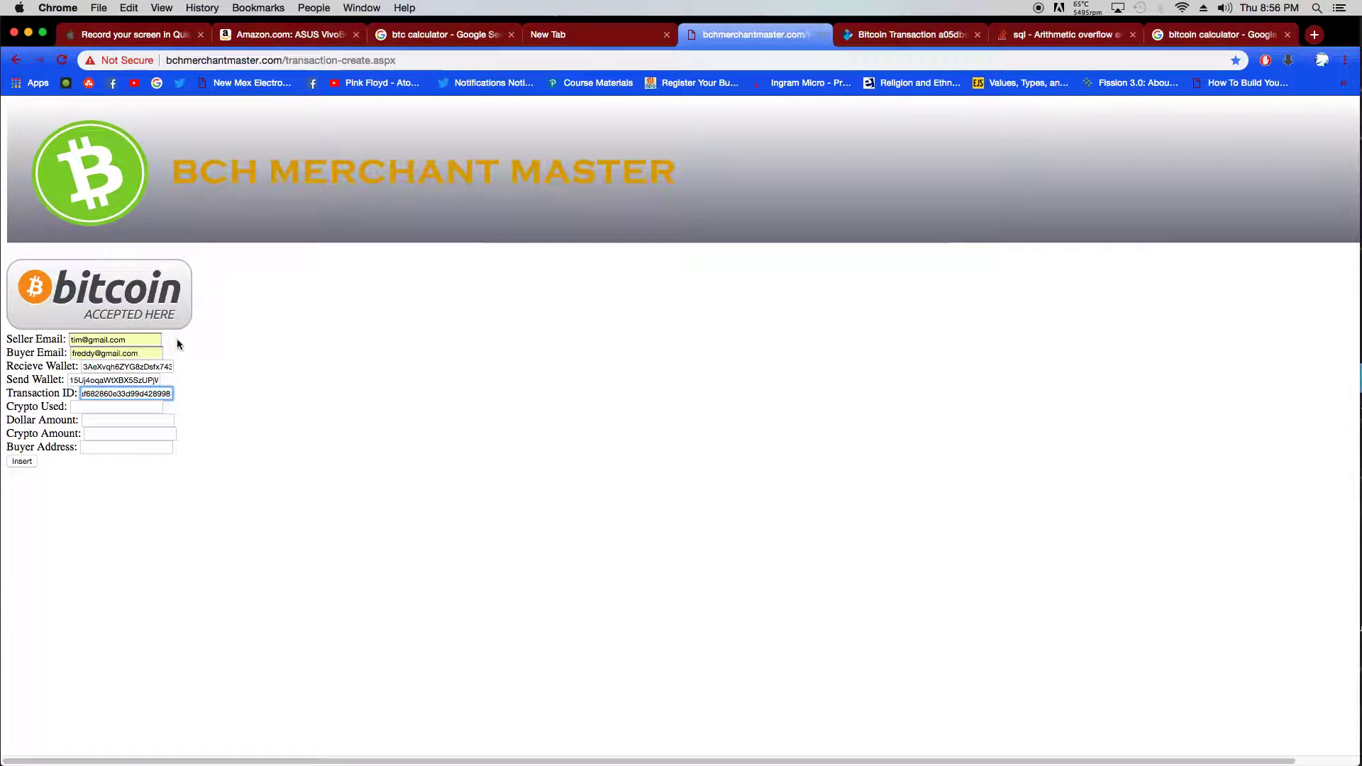
- Set Crypto Used to BTC
click(132, 407)
click(122, 431)
click(111, 418)
- Check the explorer's value and enter 6.75 as the Dollar Amount
click(512, 437)
click(890, 36)
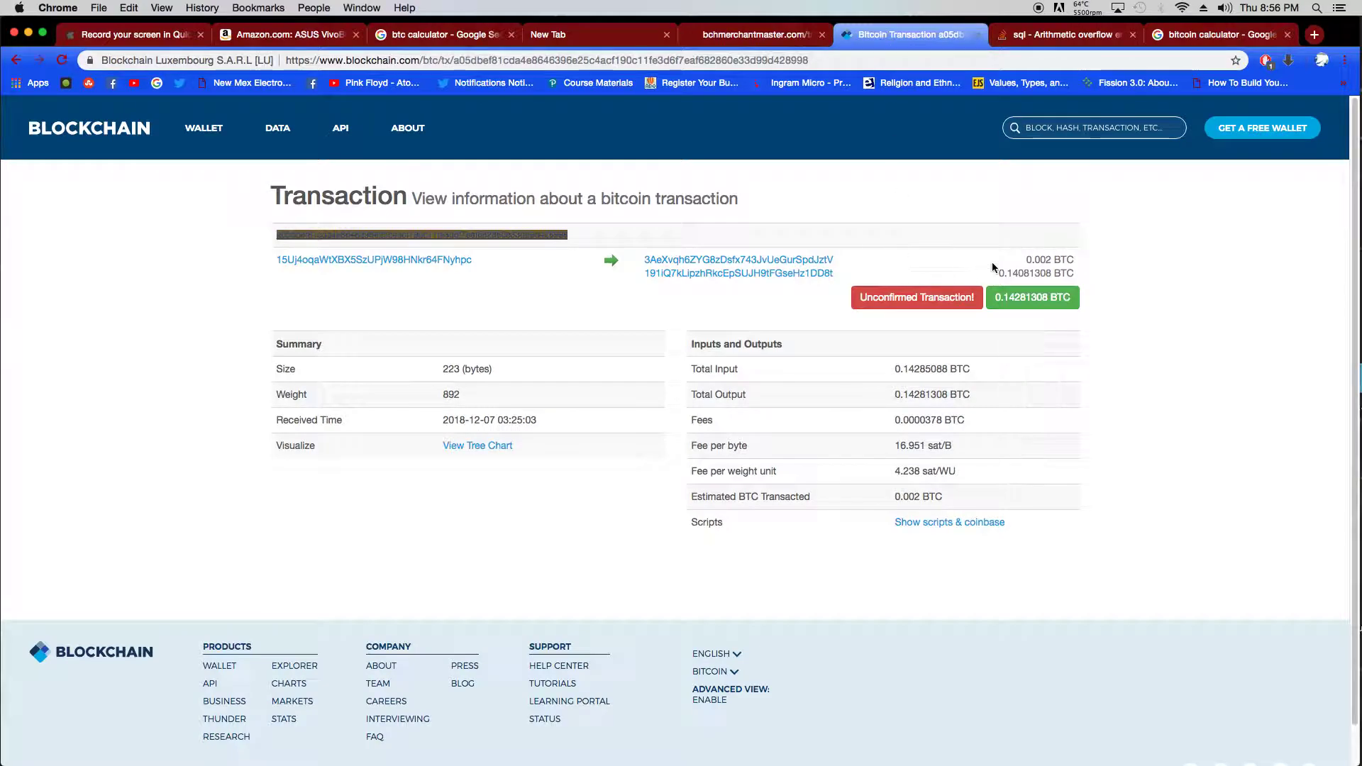
mouse_move(1029, 258)
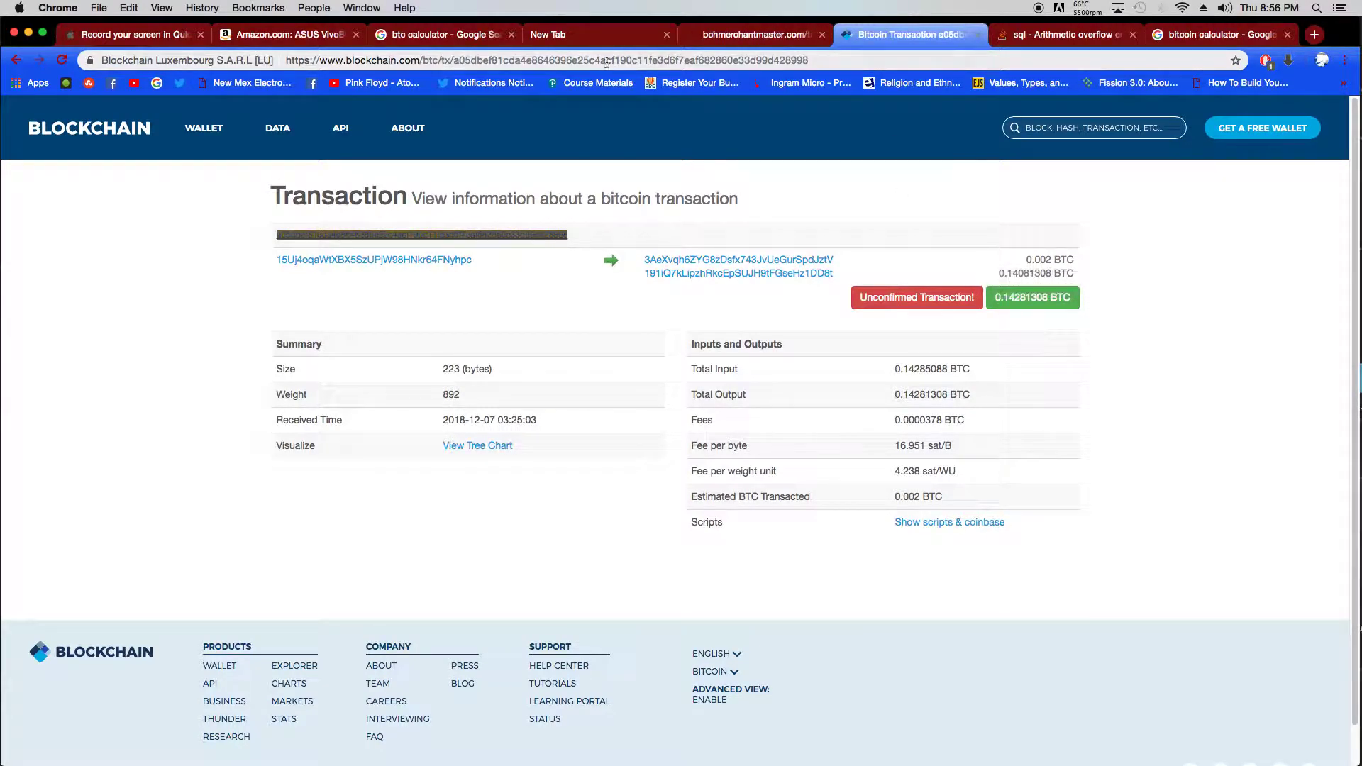
click(721, 43)
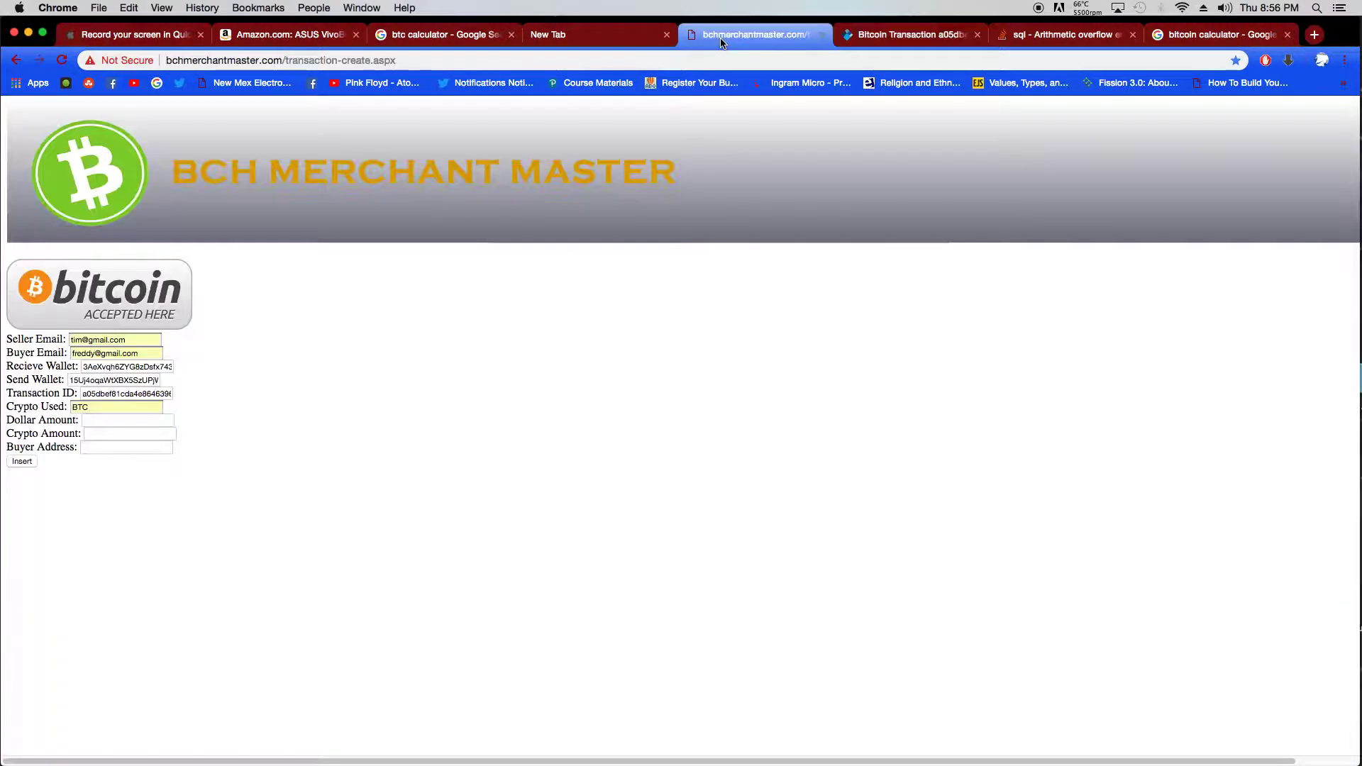
click(112, 419)
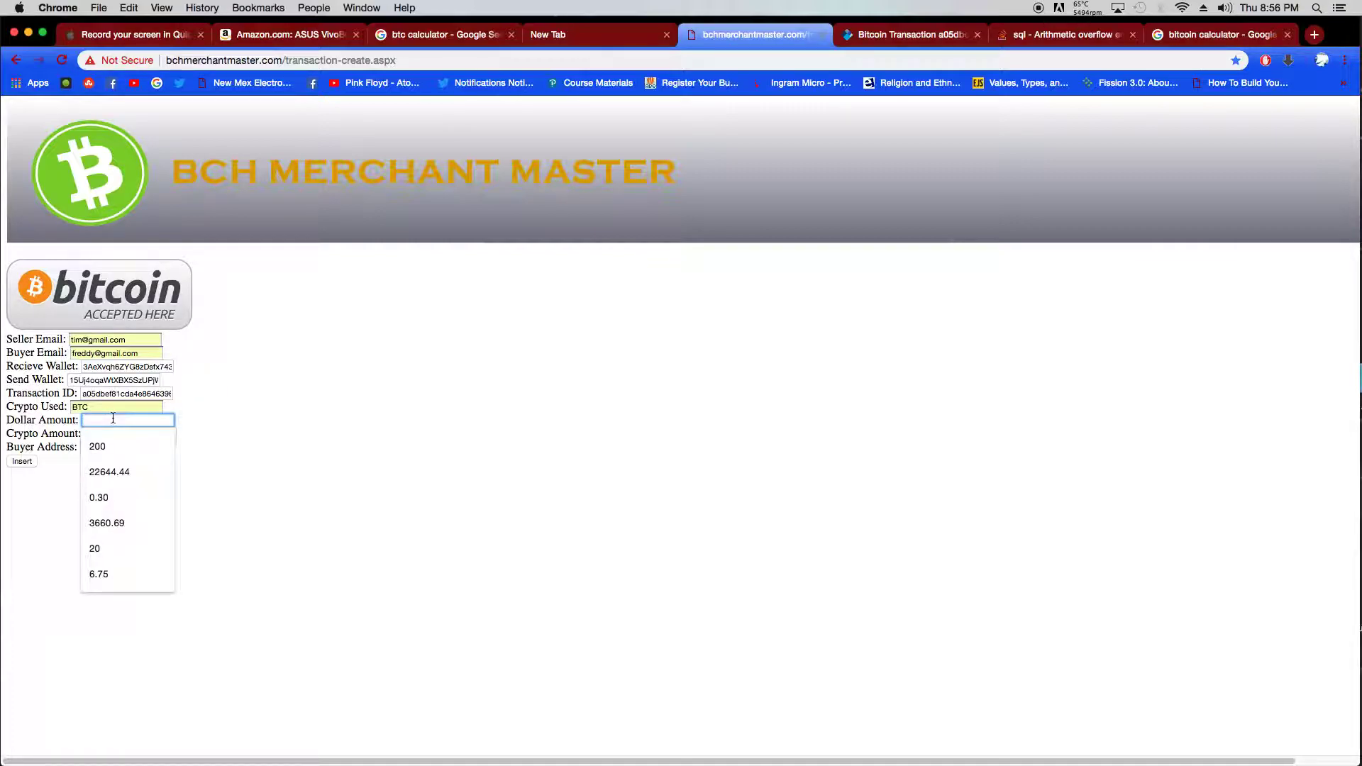
text(6.75)
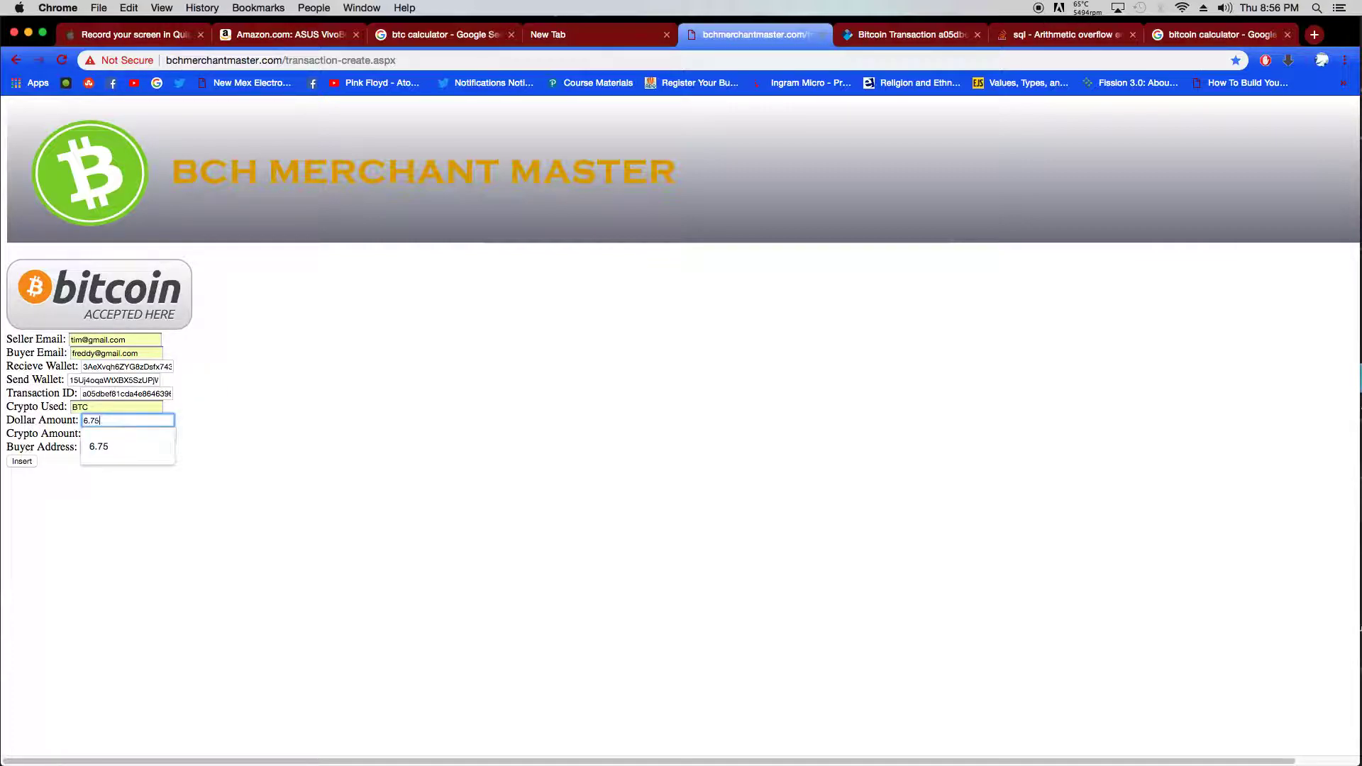
click(427, 360)
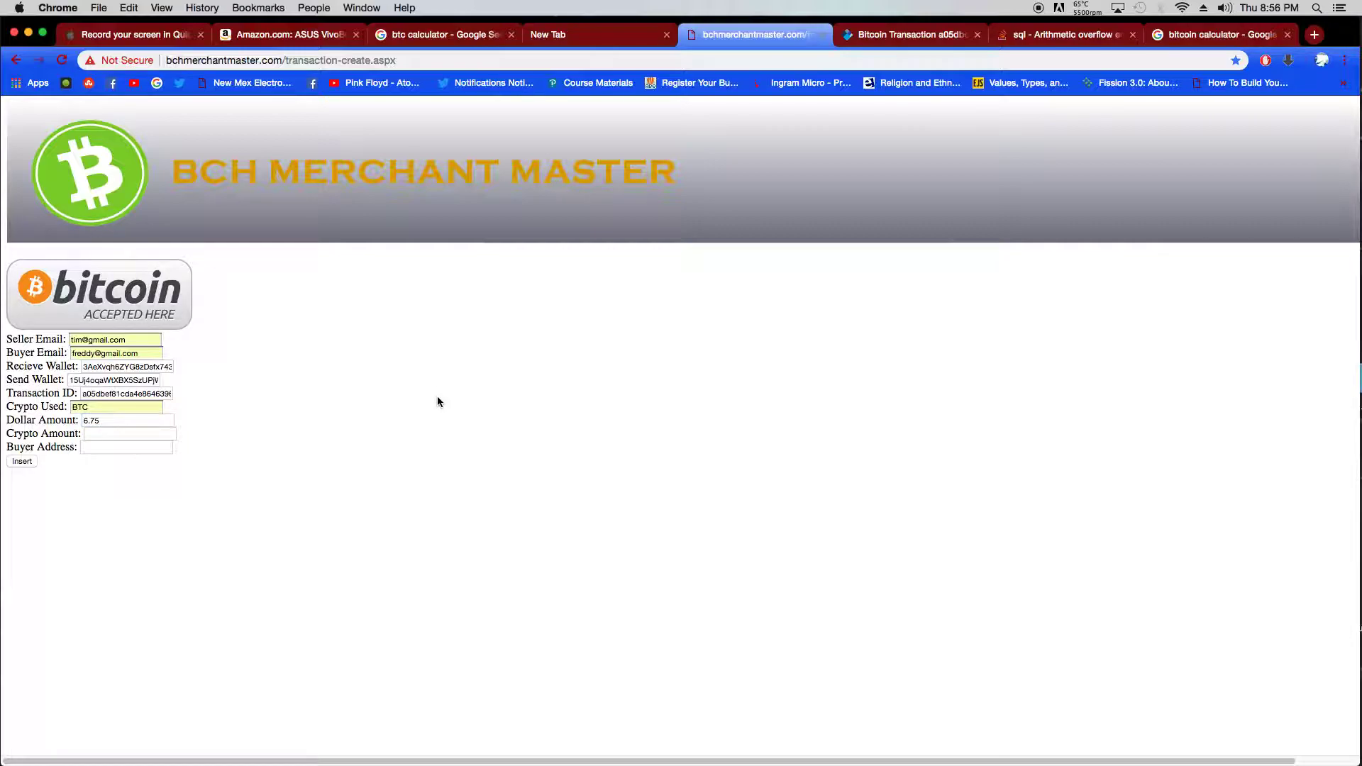
- Enter 0.002 as the Crypto Amount after rechecking the transaction page
click(915, 36)
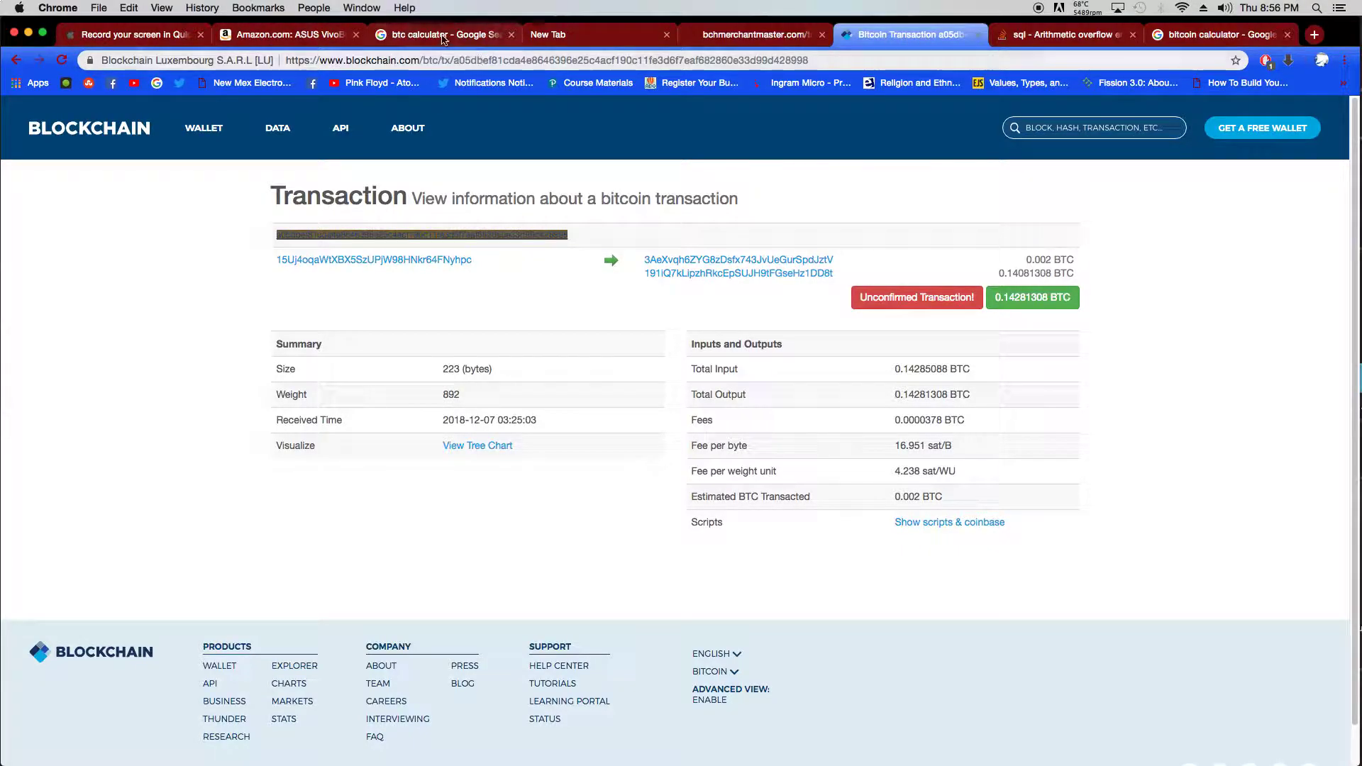
click(718, 41)
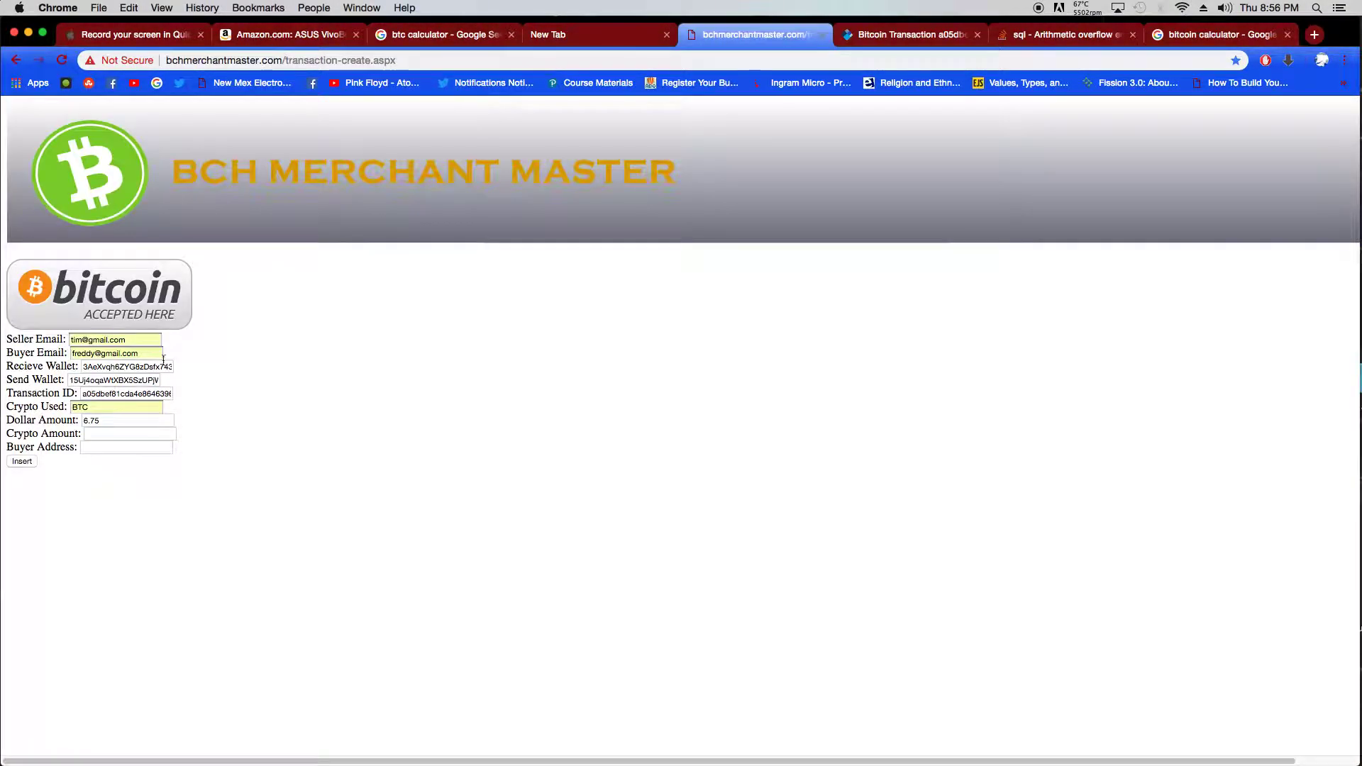
click(111, 434)
text(0)
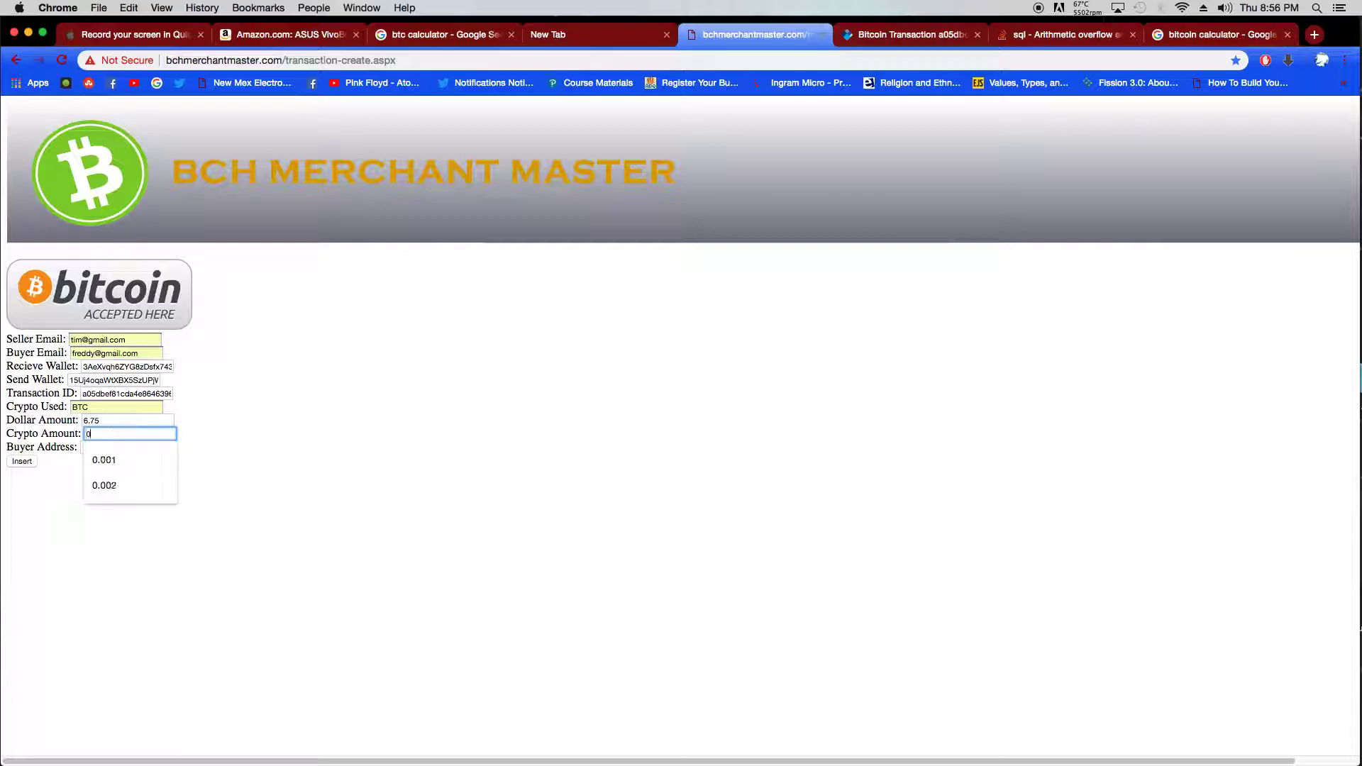
text(.002)
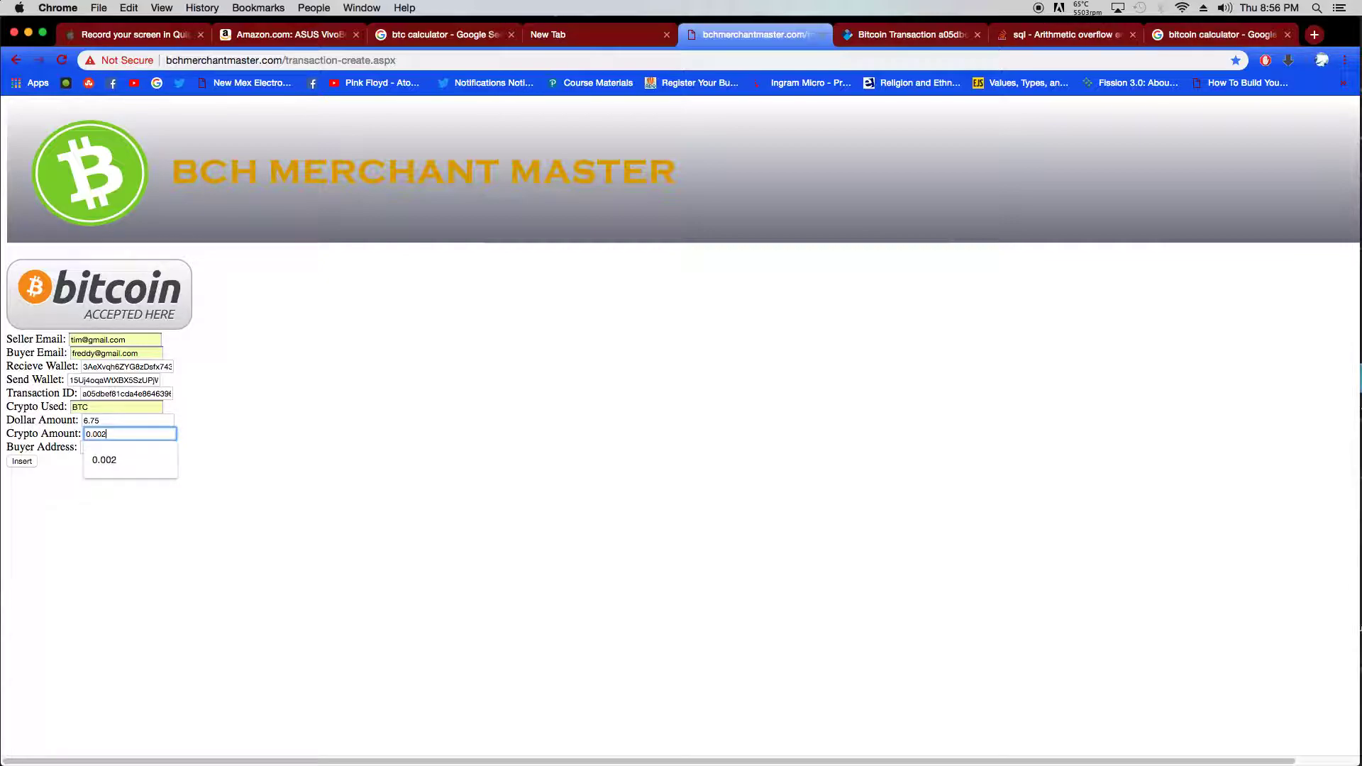
click(249, 447)
- Fill Buyer Address from the suggested street address and insert the transaction as row 12
click(126, 448)
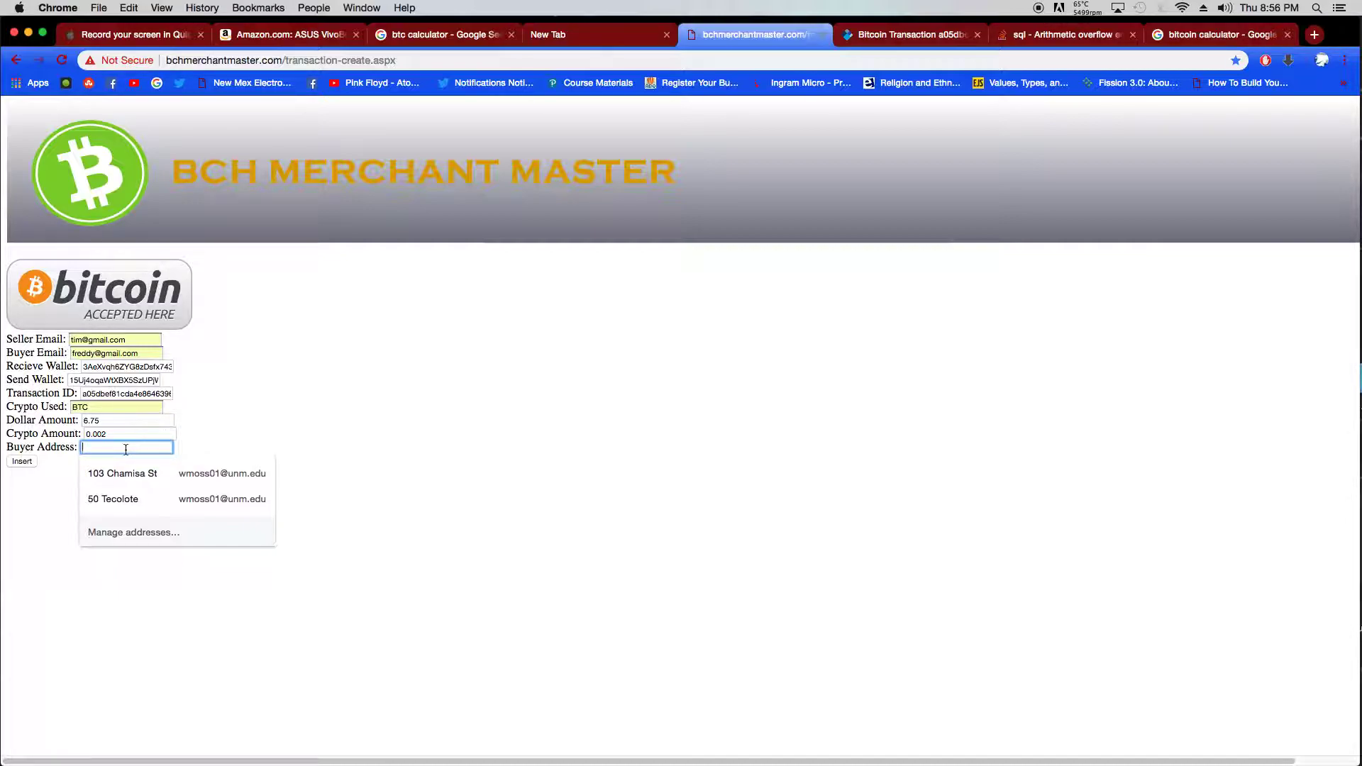
text(fr)
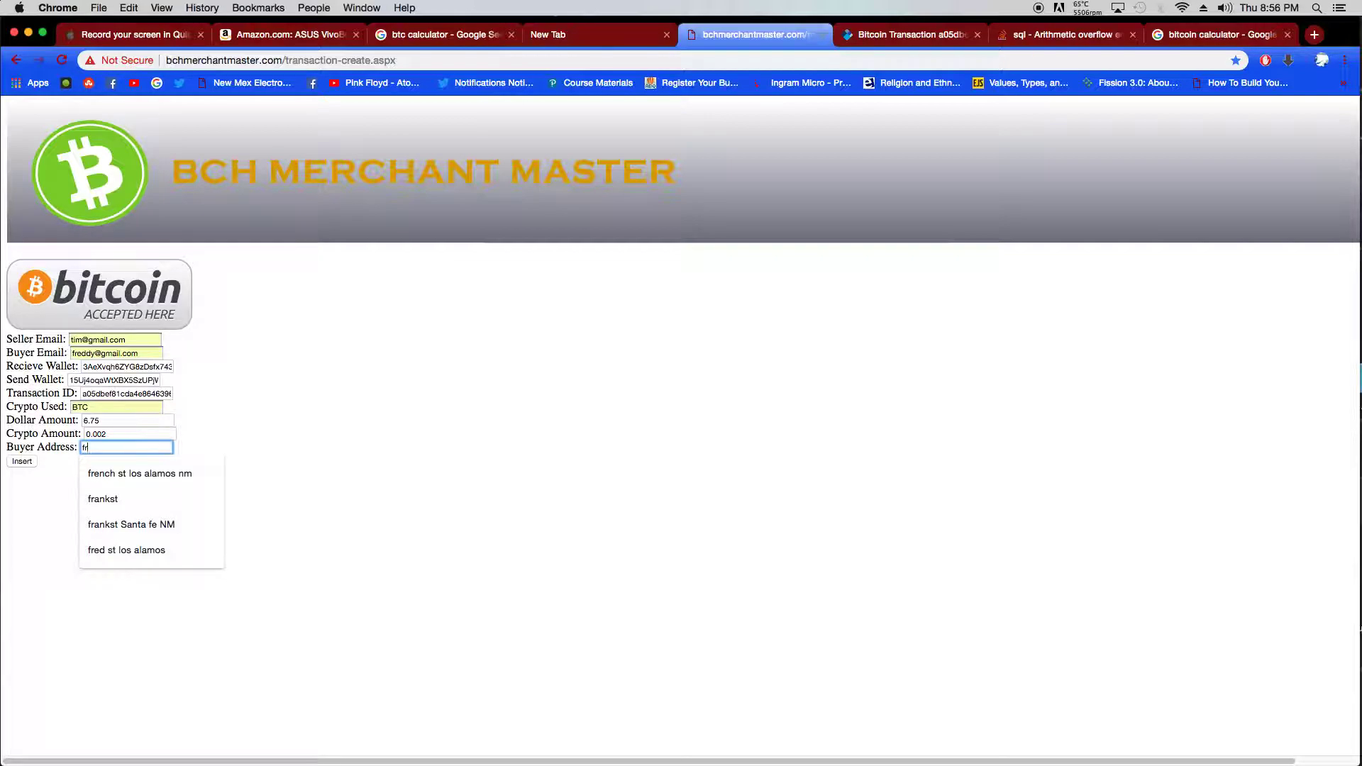
key(Down)
key(Return)
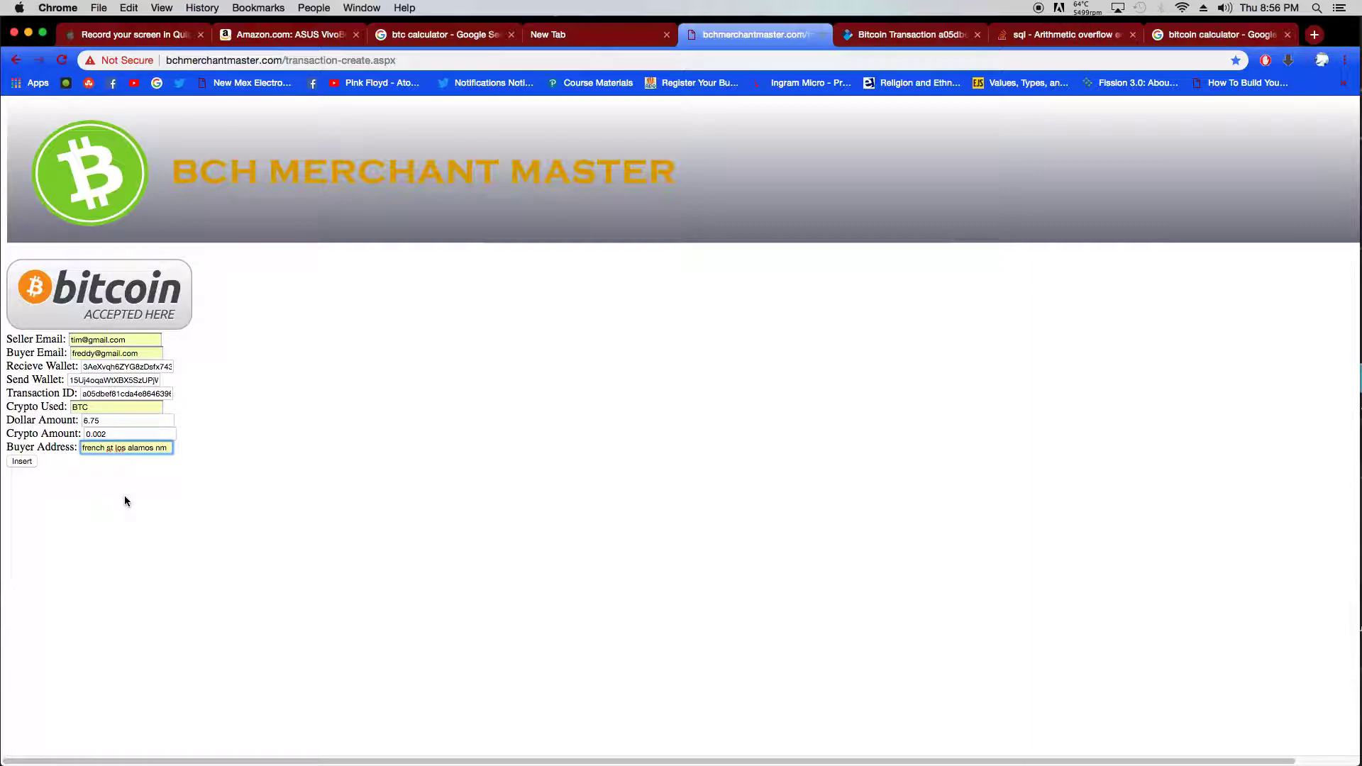
click(29, 462)
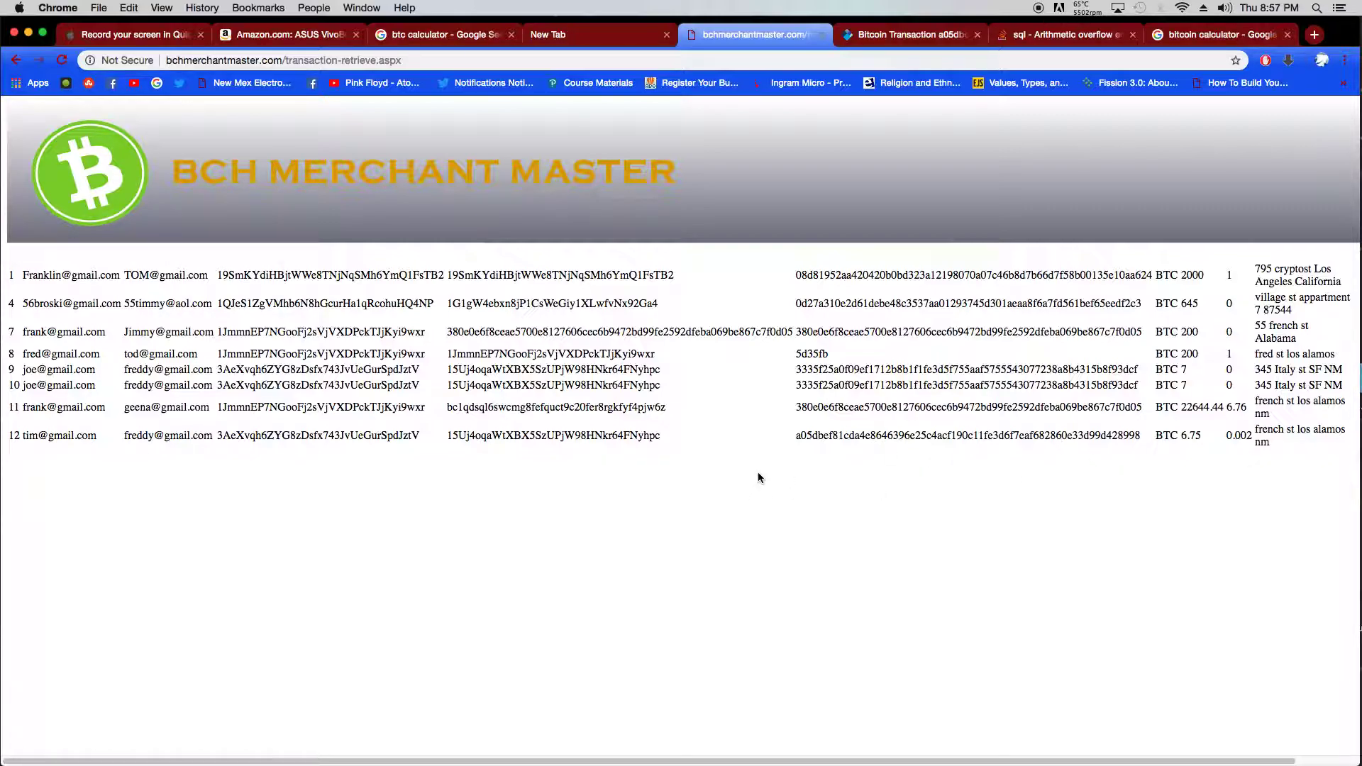
- Copy row 12's transaction hash from the tracker table and switch to the Blockchain.com tab
drag(795, 437, 814, 436)
click(813, 437)
drag(1140, 434, 795, 434)
right_click(818, 435)
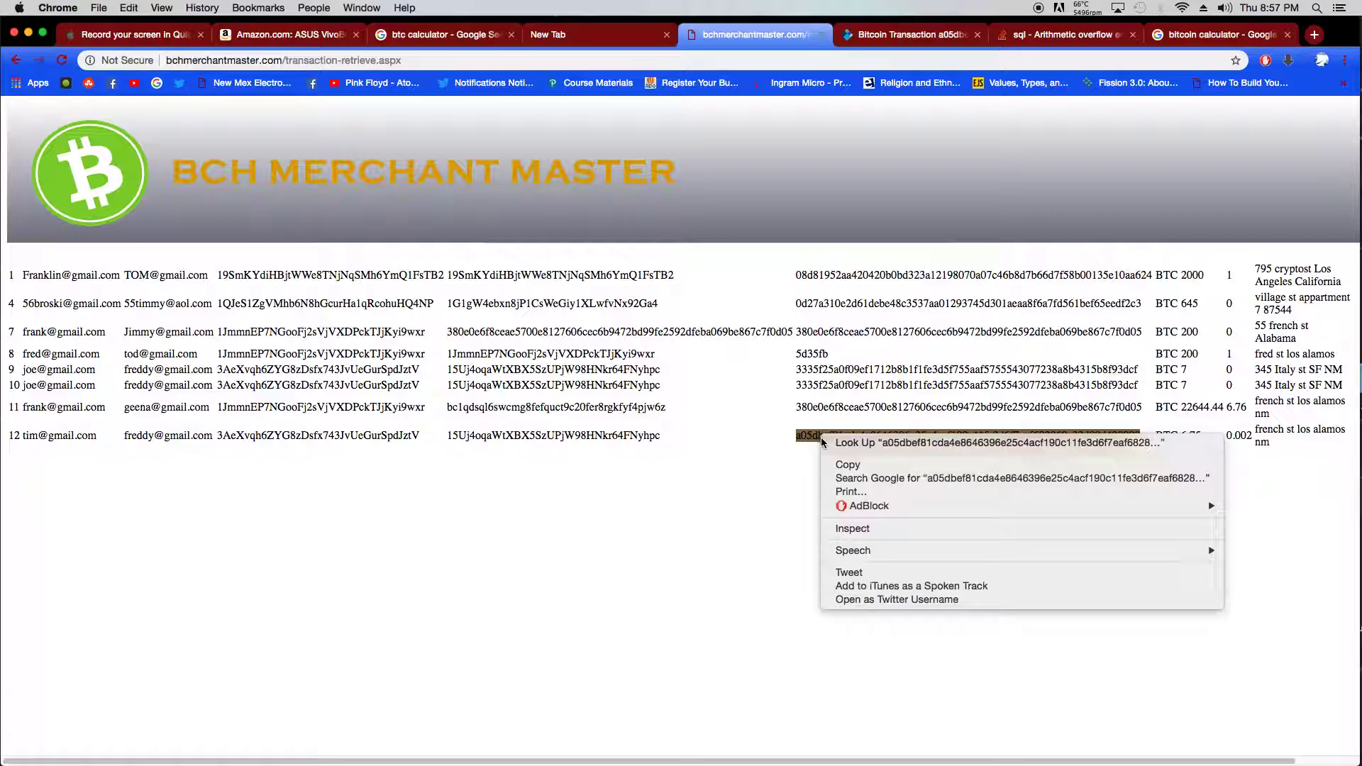
click(847, 465)
click(895, 36)
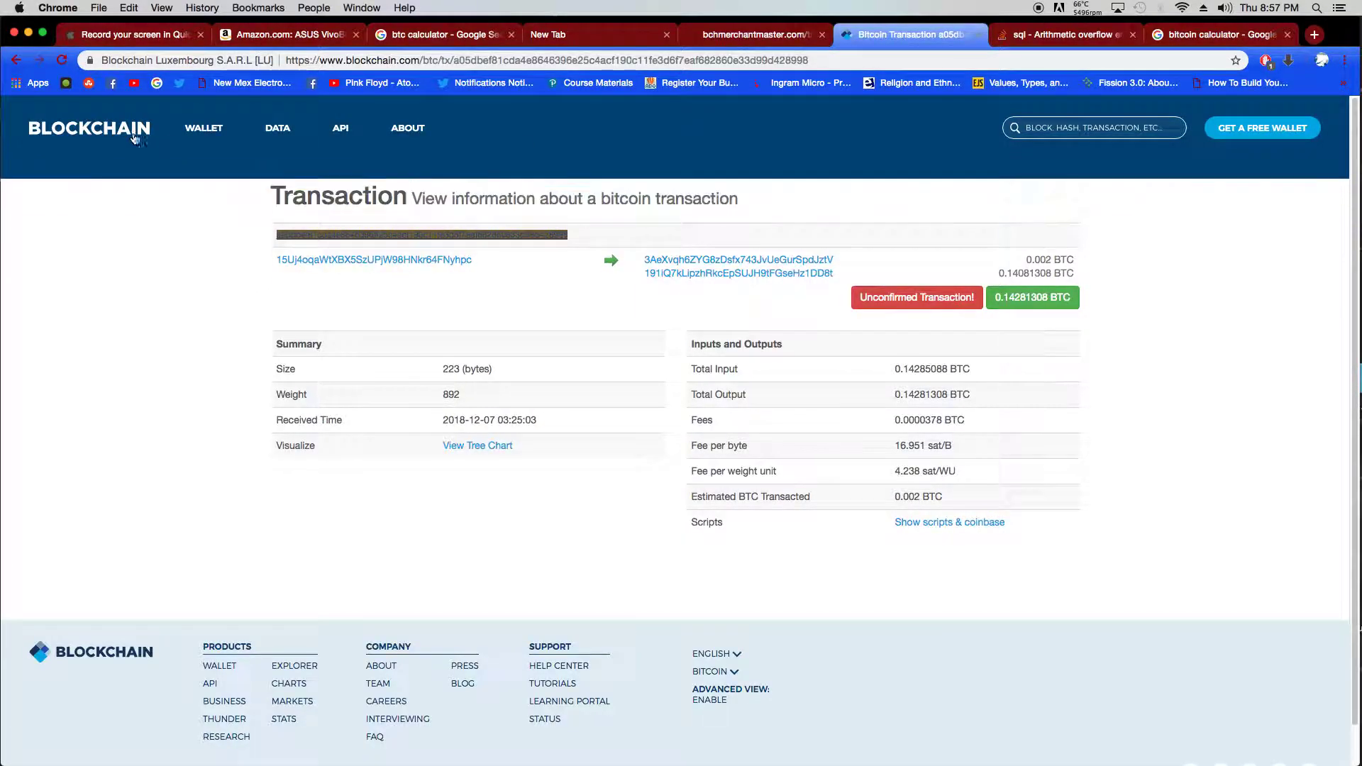
- Search blockchain.com for the pasted row 12 hash, showing 2 confirmations in block 552851
click(62, 61)
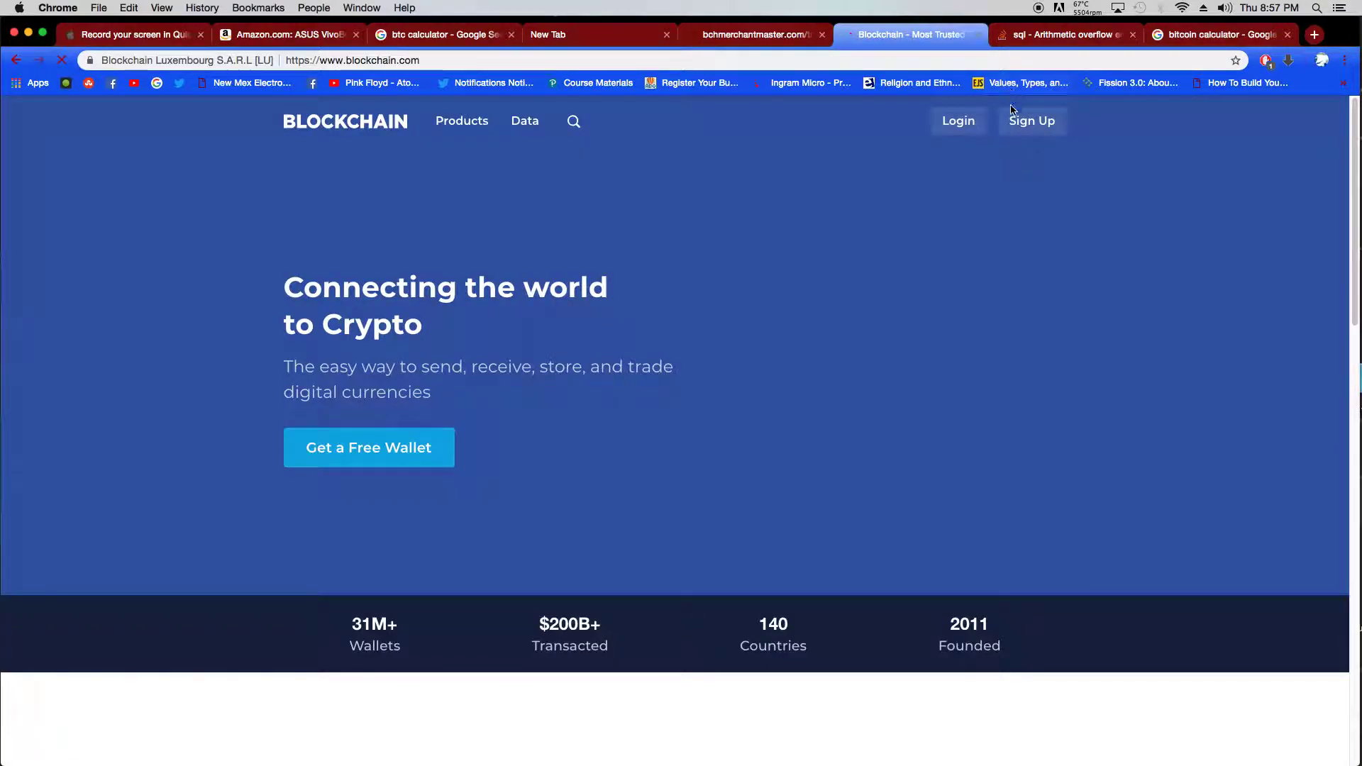
scroll(666, 457, down, 4)
scroll(667, 454, up, 4)
click(573, 121)
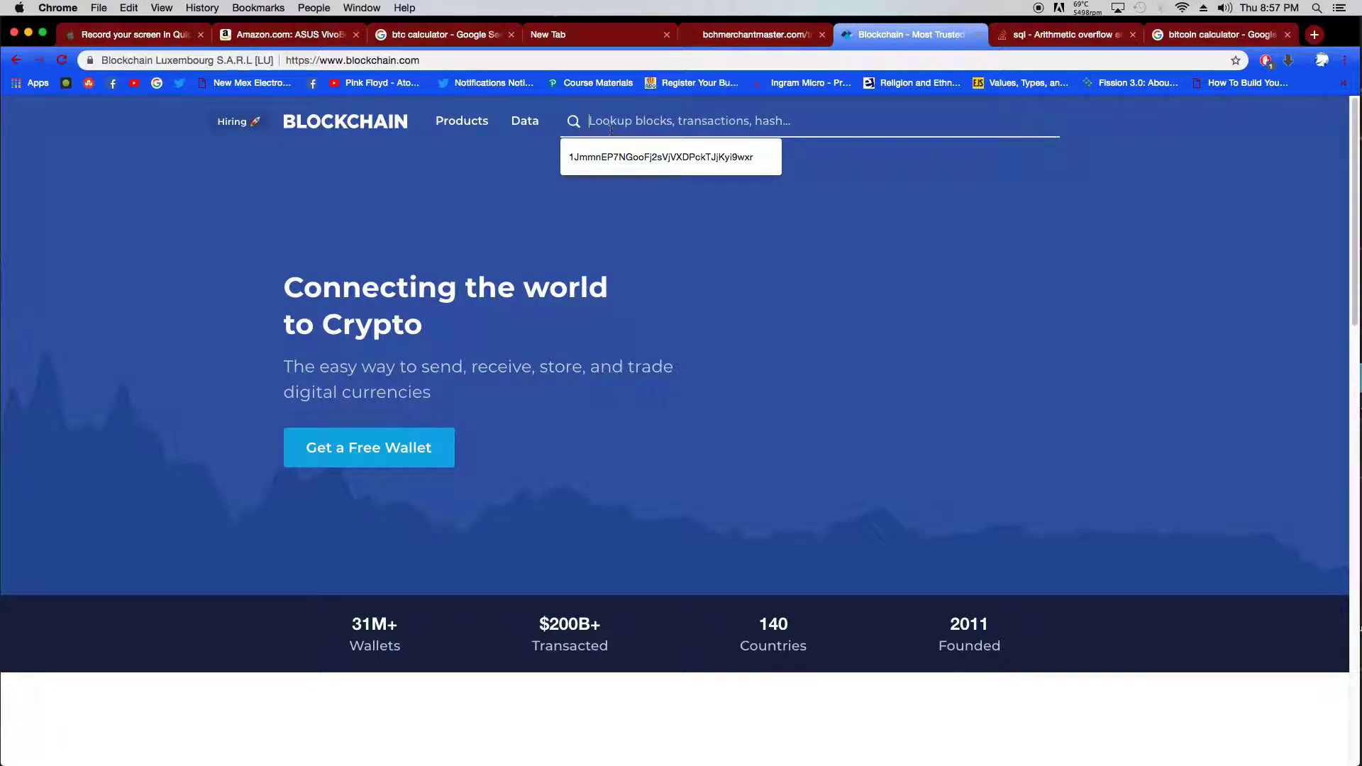
right_click(705, 128)
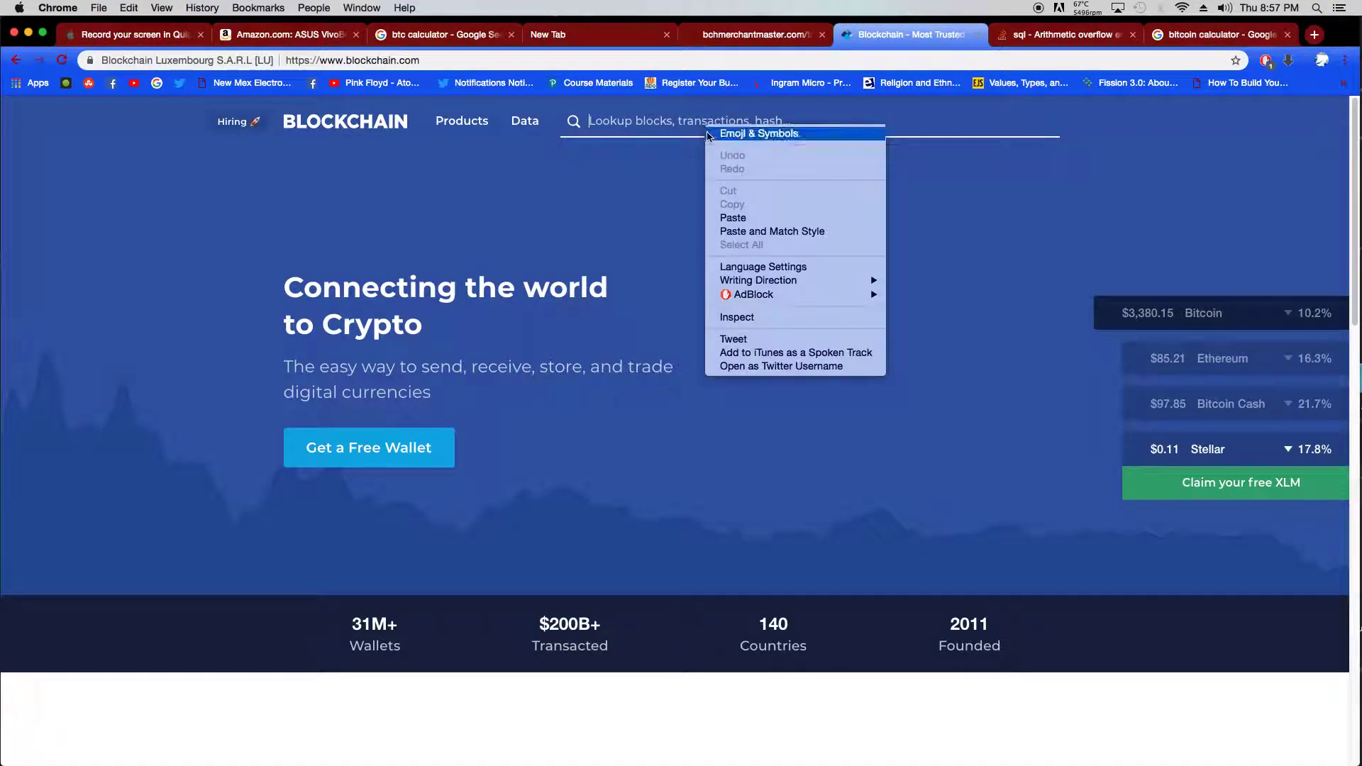
click(754, 219)
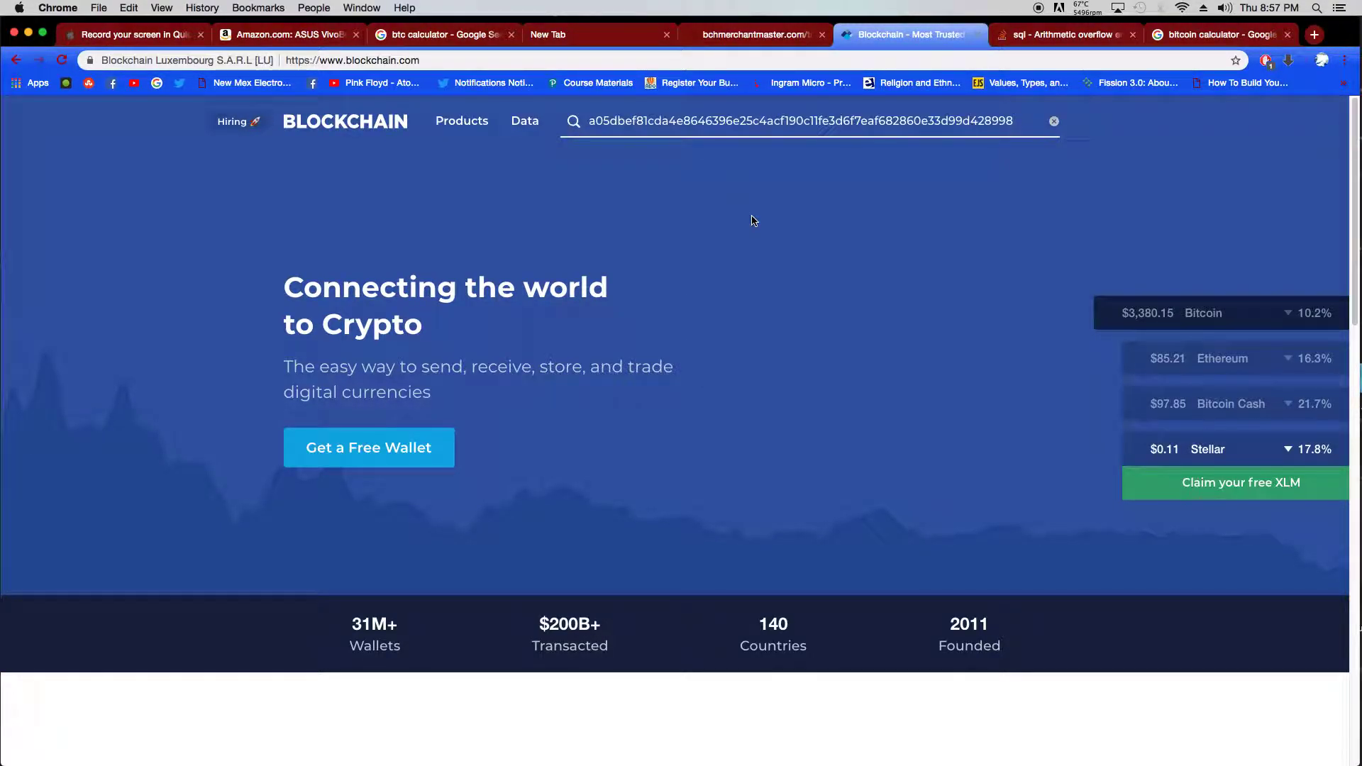
key(Return)
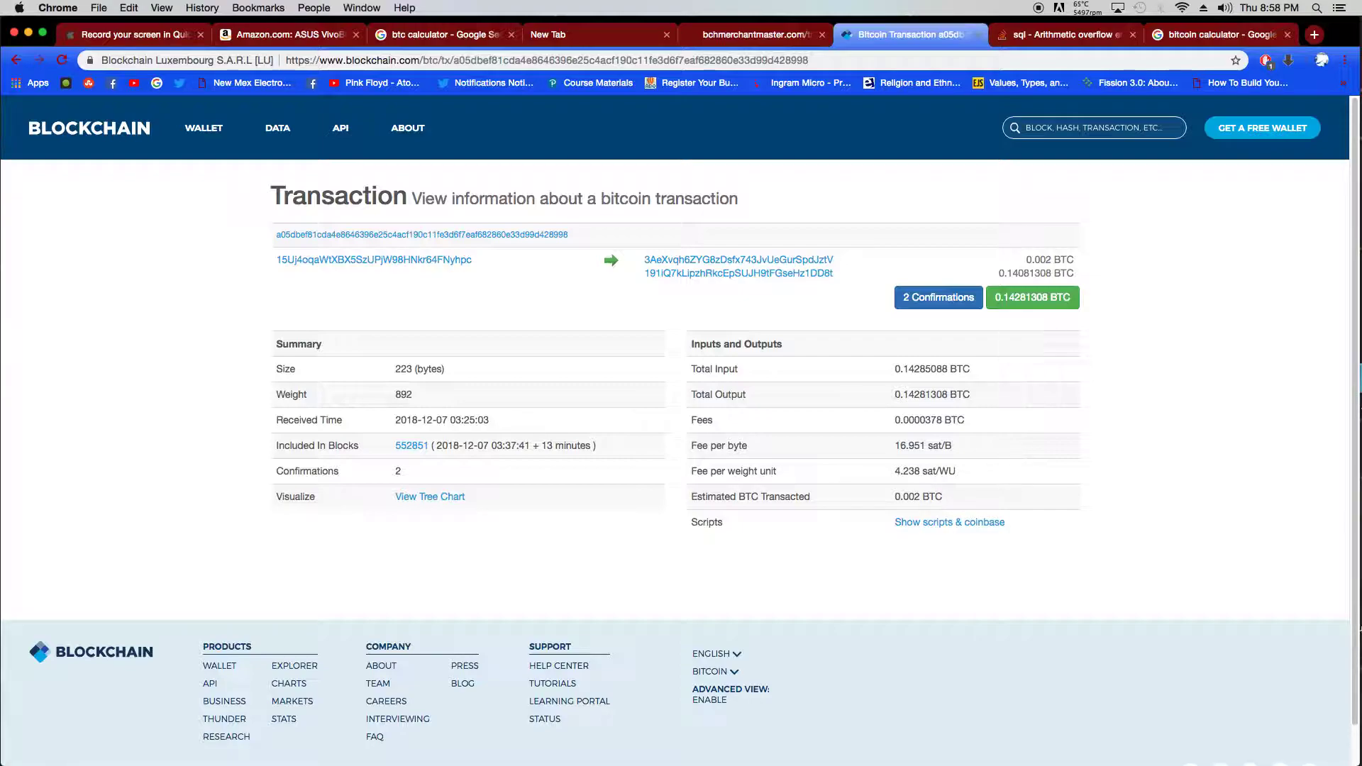
- Navigate via the home page and Track Transaction to Update Transaction, listing transactions 1–12
click(702, 32)
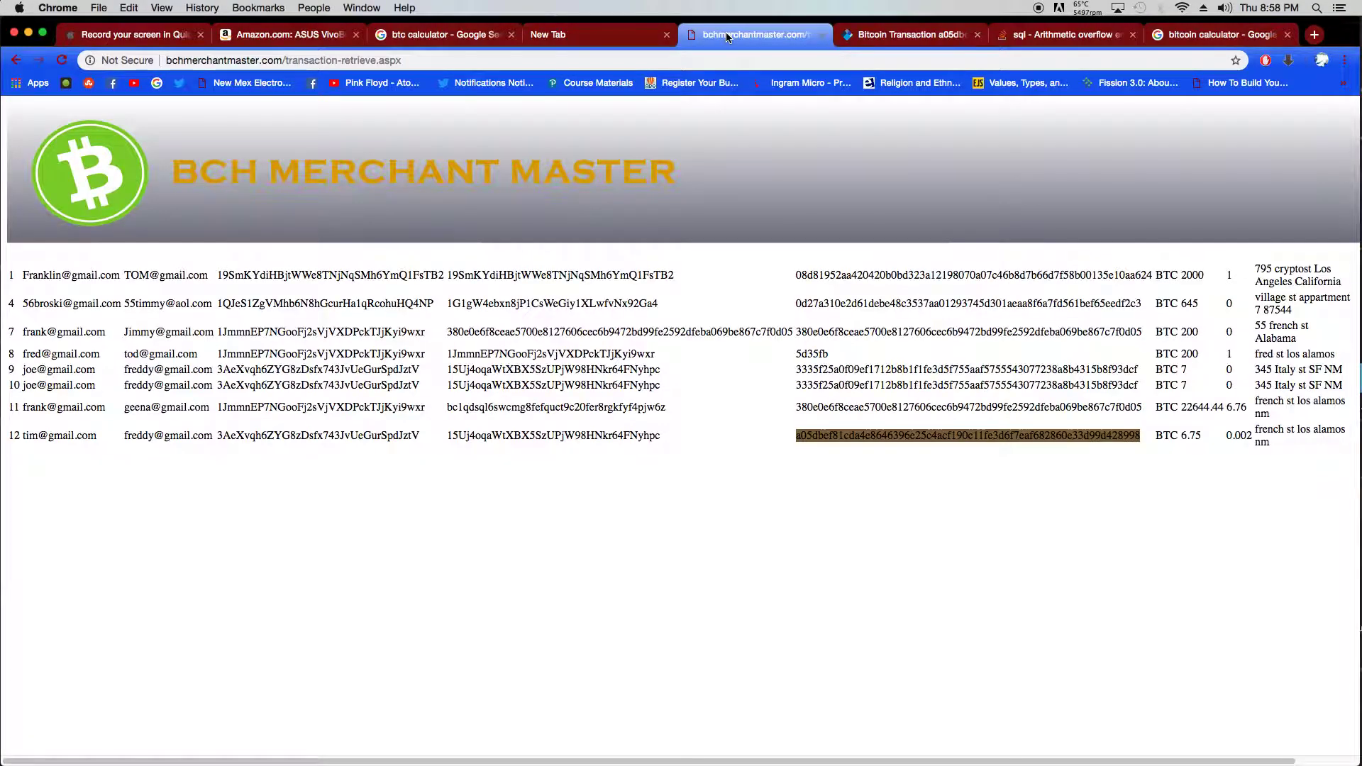
click(354, 196)
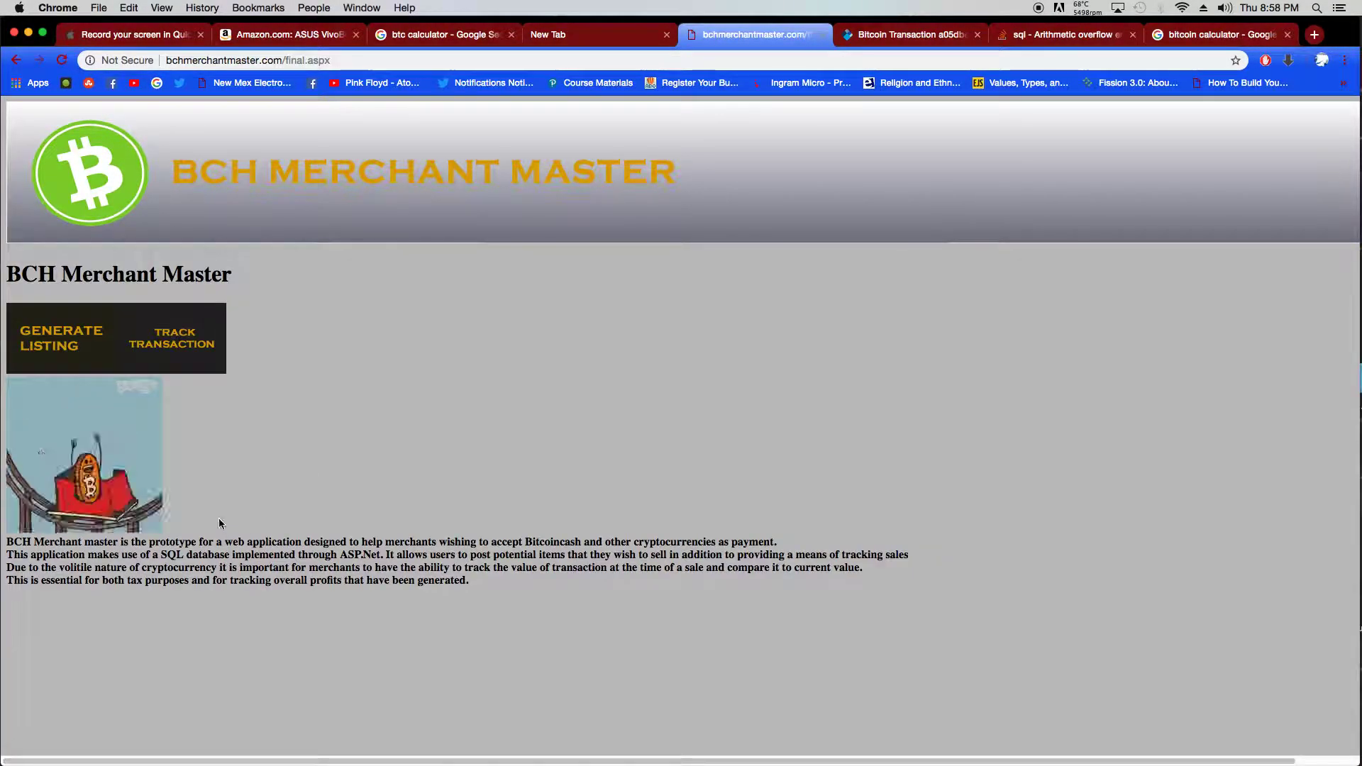
click(182, 350)
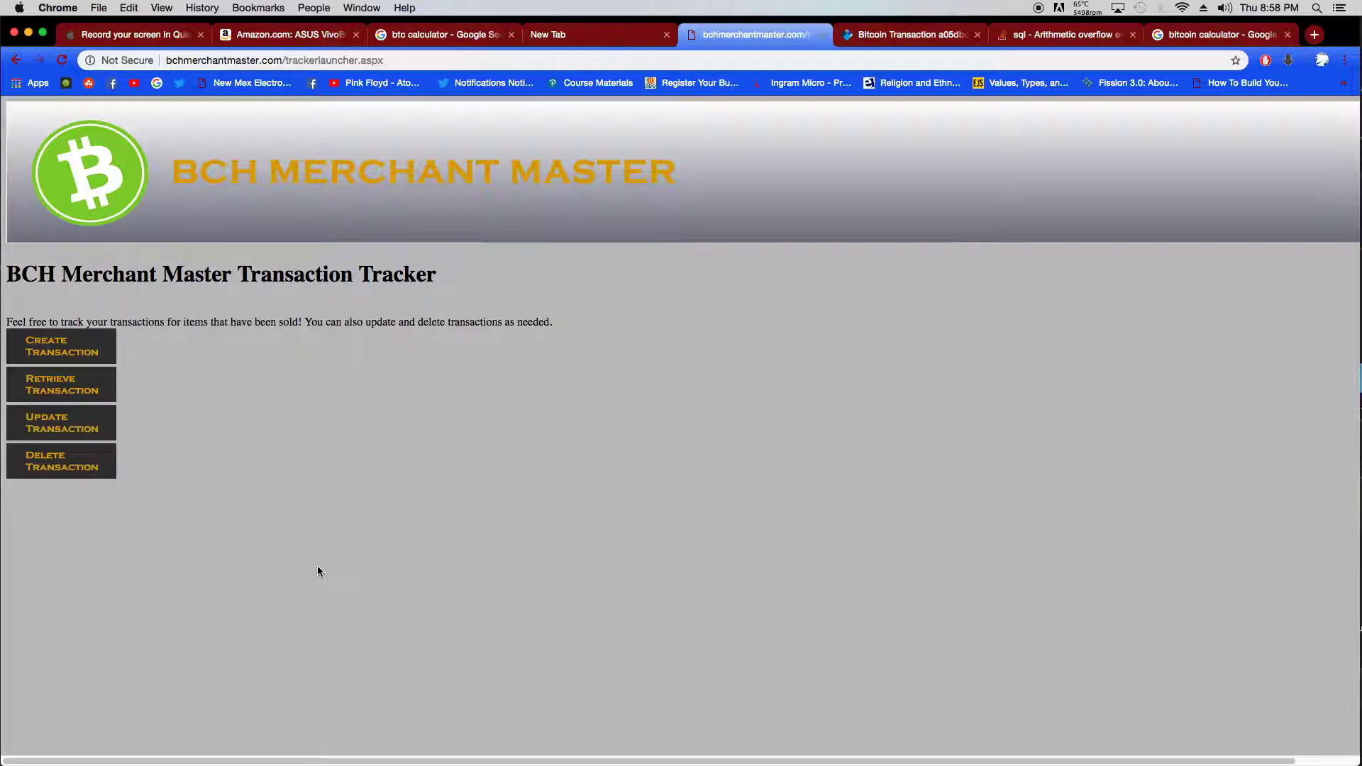
click(90, 387)
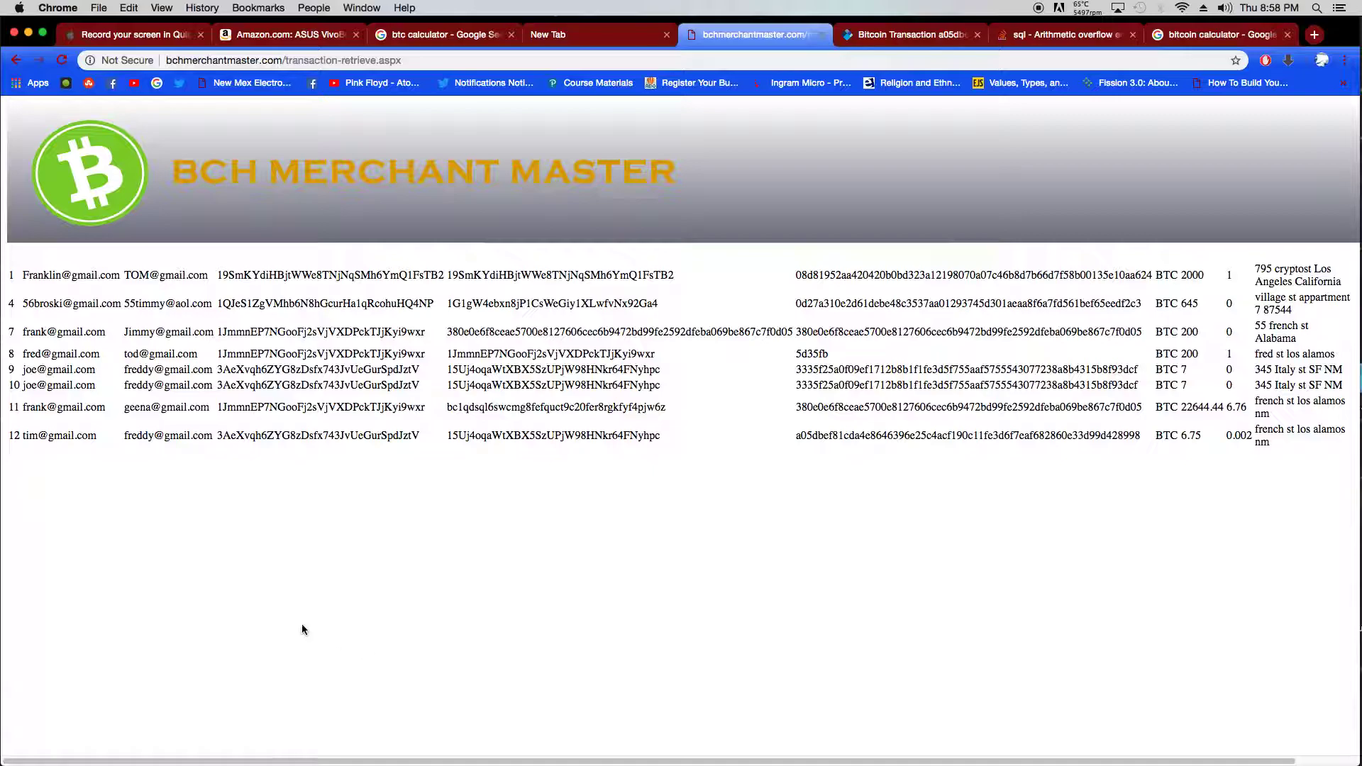
click(341, 181)
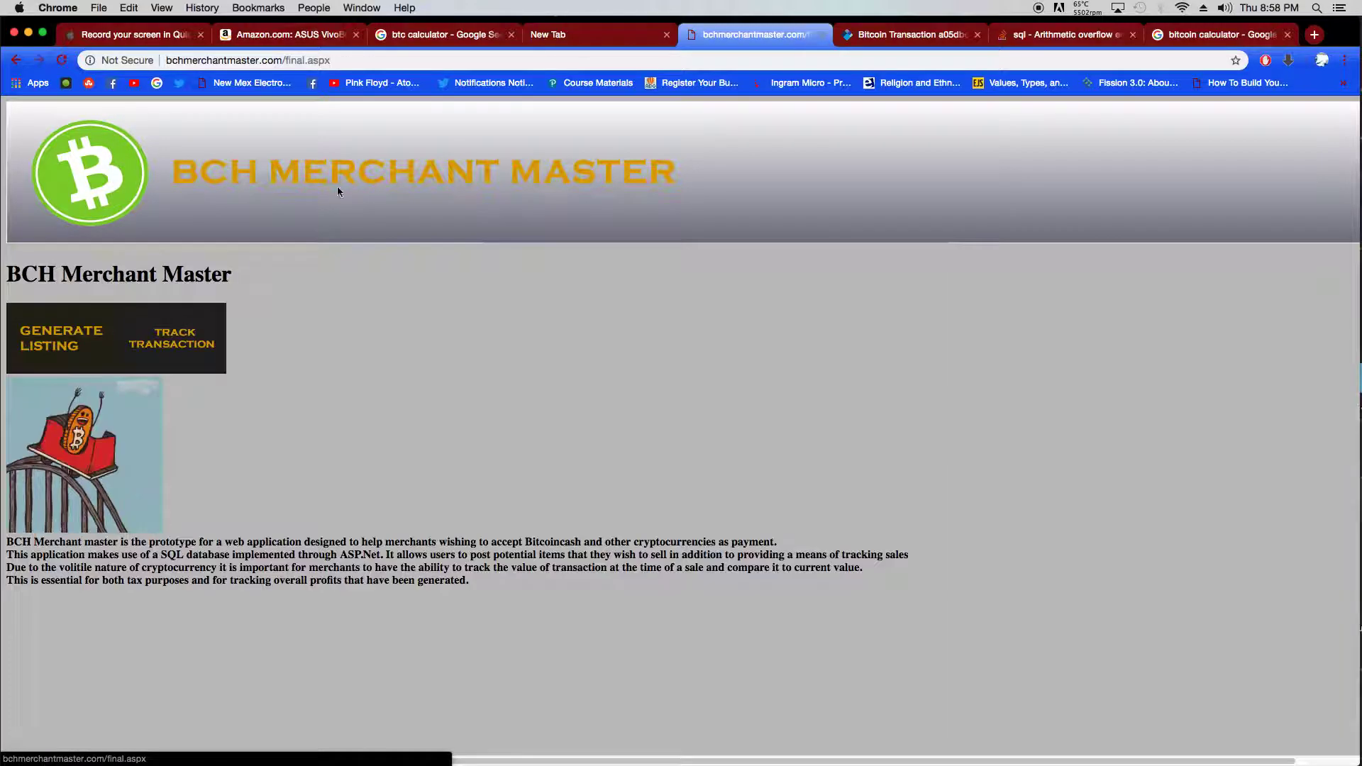
click(179, 333)
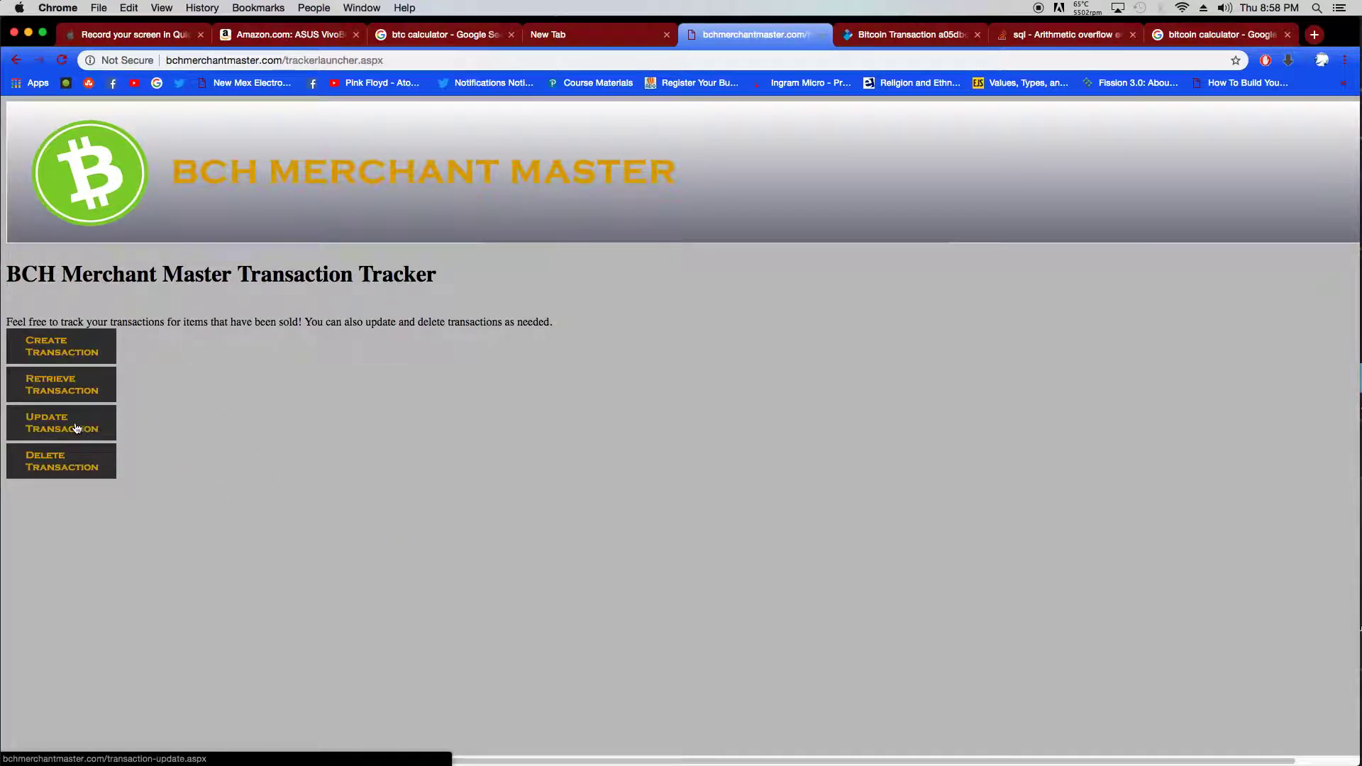
click(99, 434)
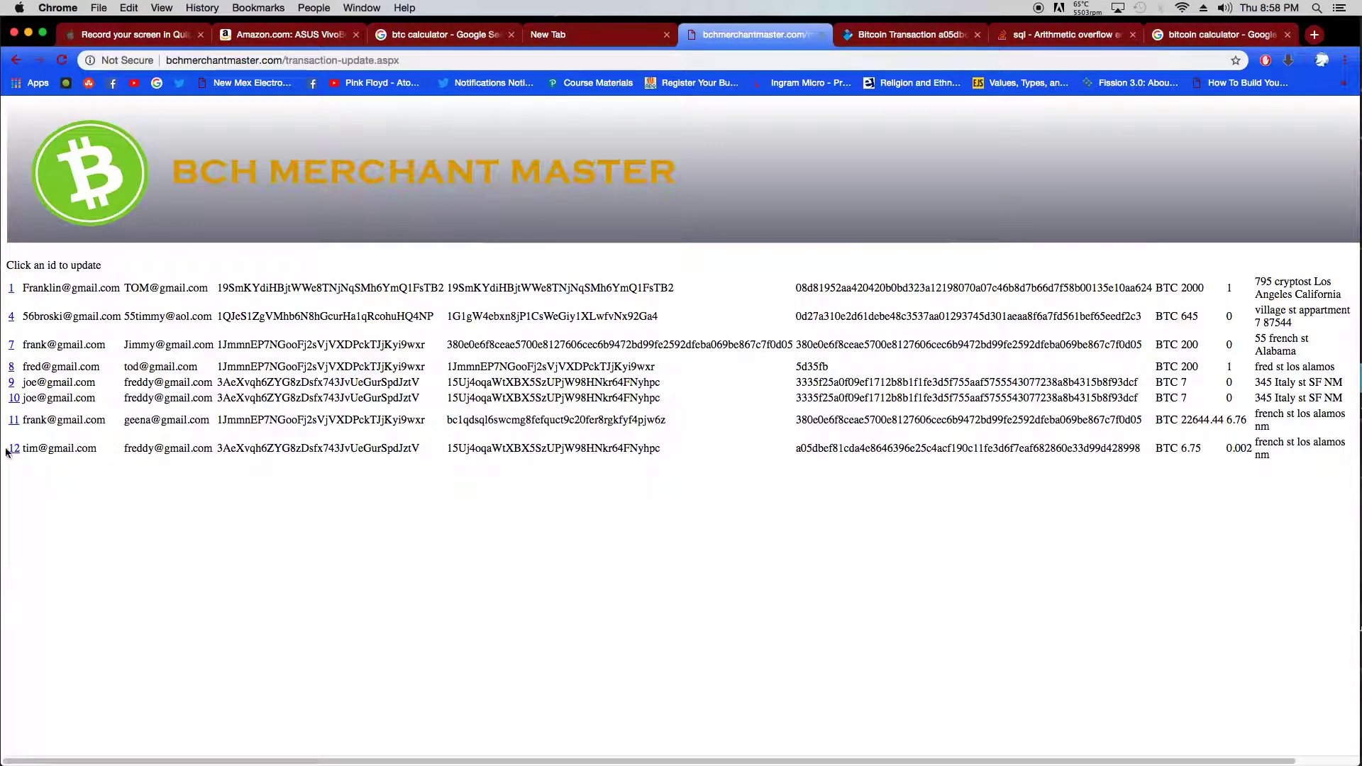
- Open transaction 12 and replace its seller email with the new gmail.com address
click(13, 448)
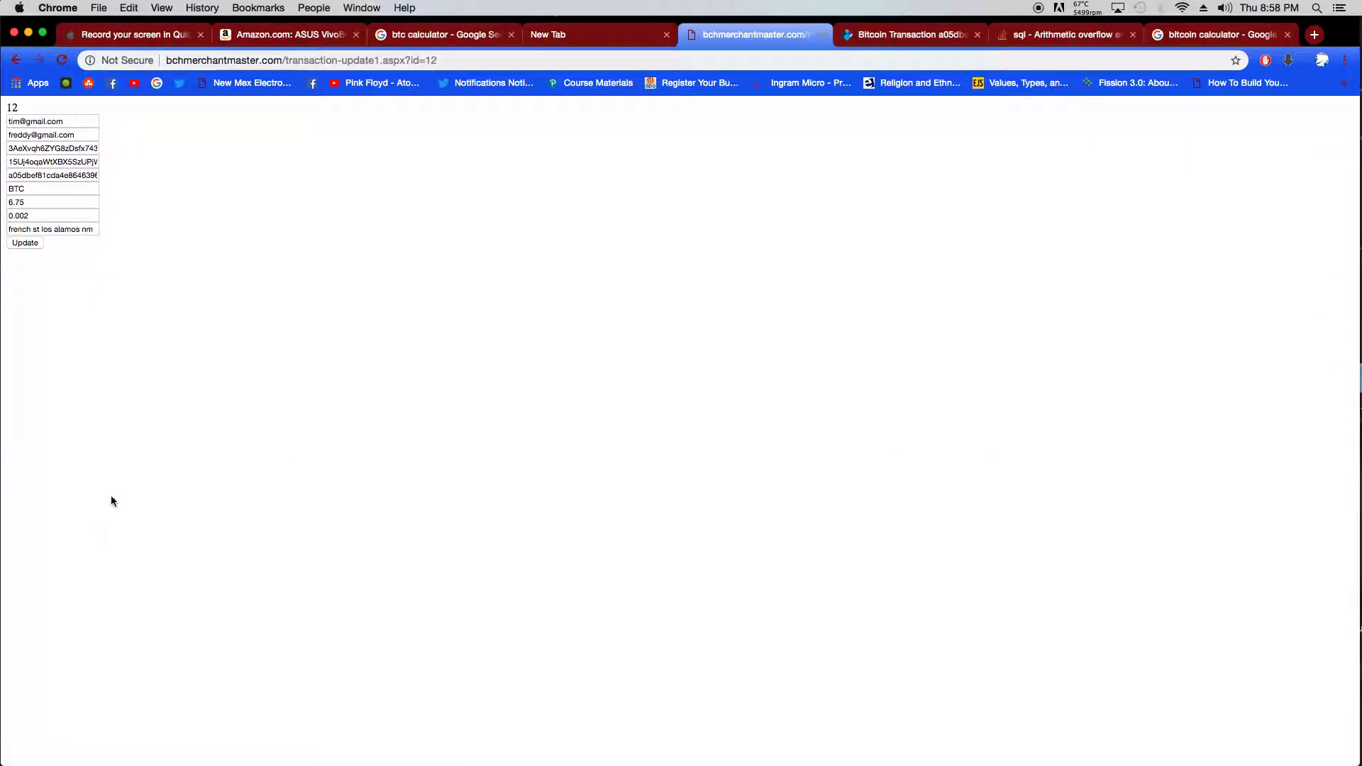
click(19, 121)
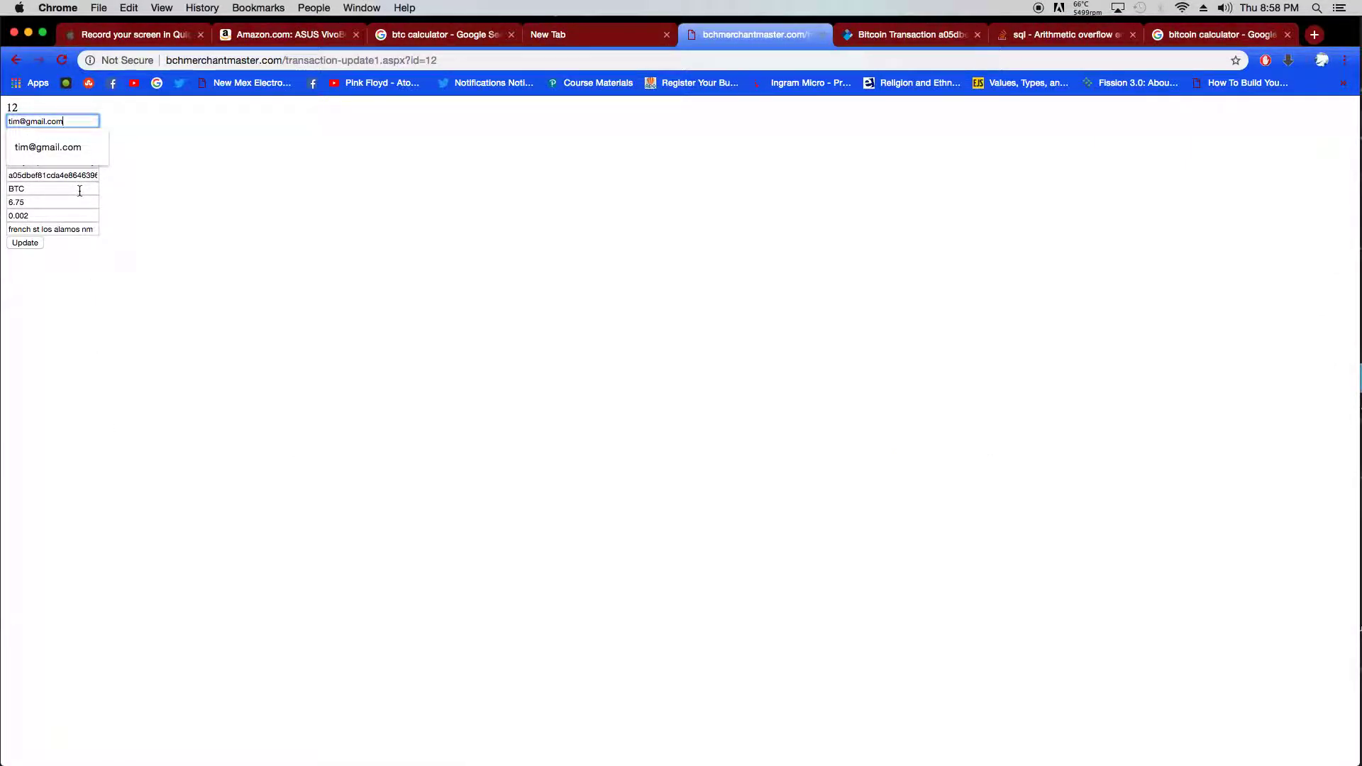
key(BackSpace)
key(BackSpace)
key(BackSpace)
key(BackSpace)
key(BackSpace)
key(BackSpace)
key(BackSpace)
key(BackSpace)
key(BackSpace)
key(BackSpace)
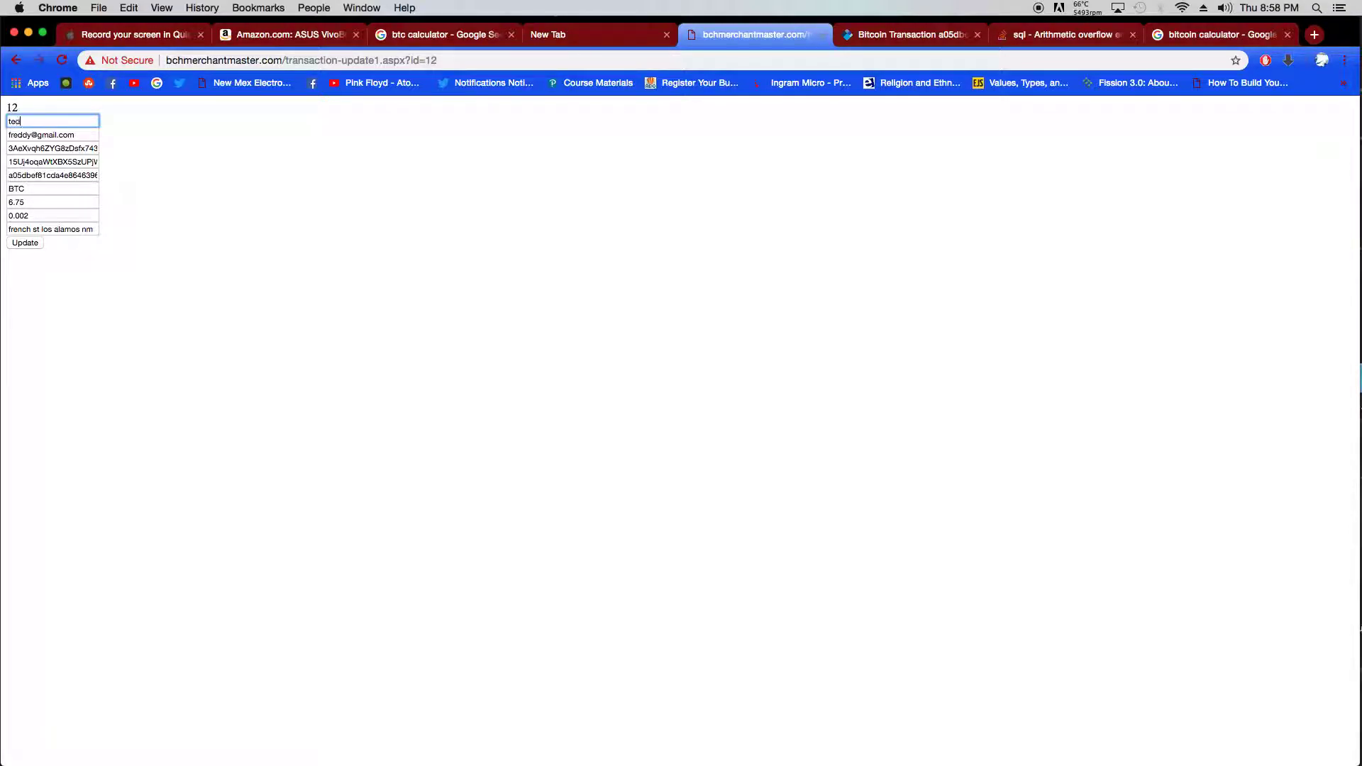
- Change the dollar amount from 6.75 to 7.3, append the zip code to the address, and update
click(15, 202)
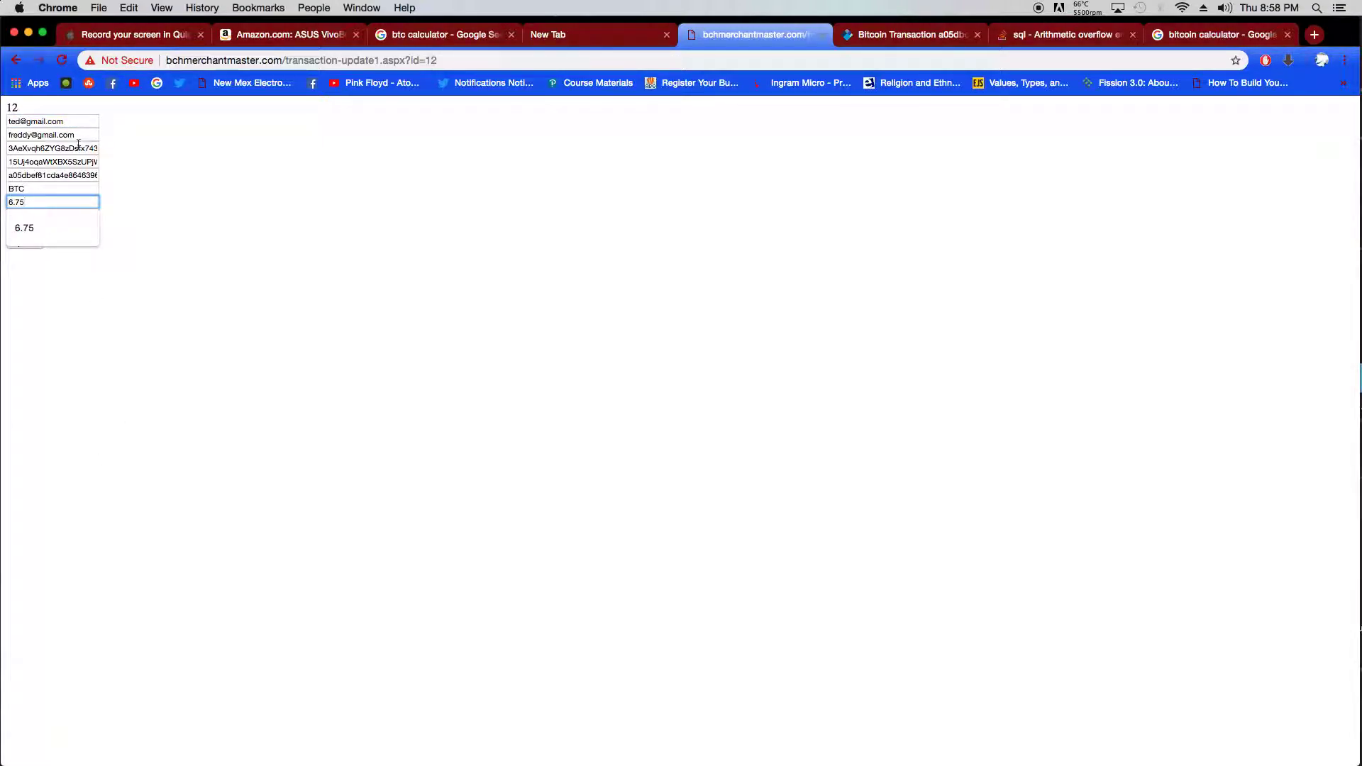
mouse_move(34, 281)
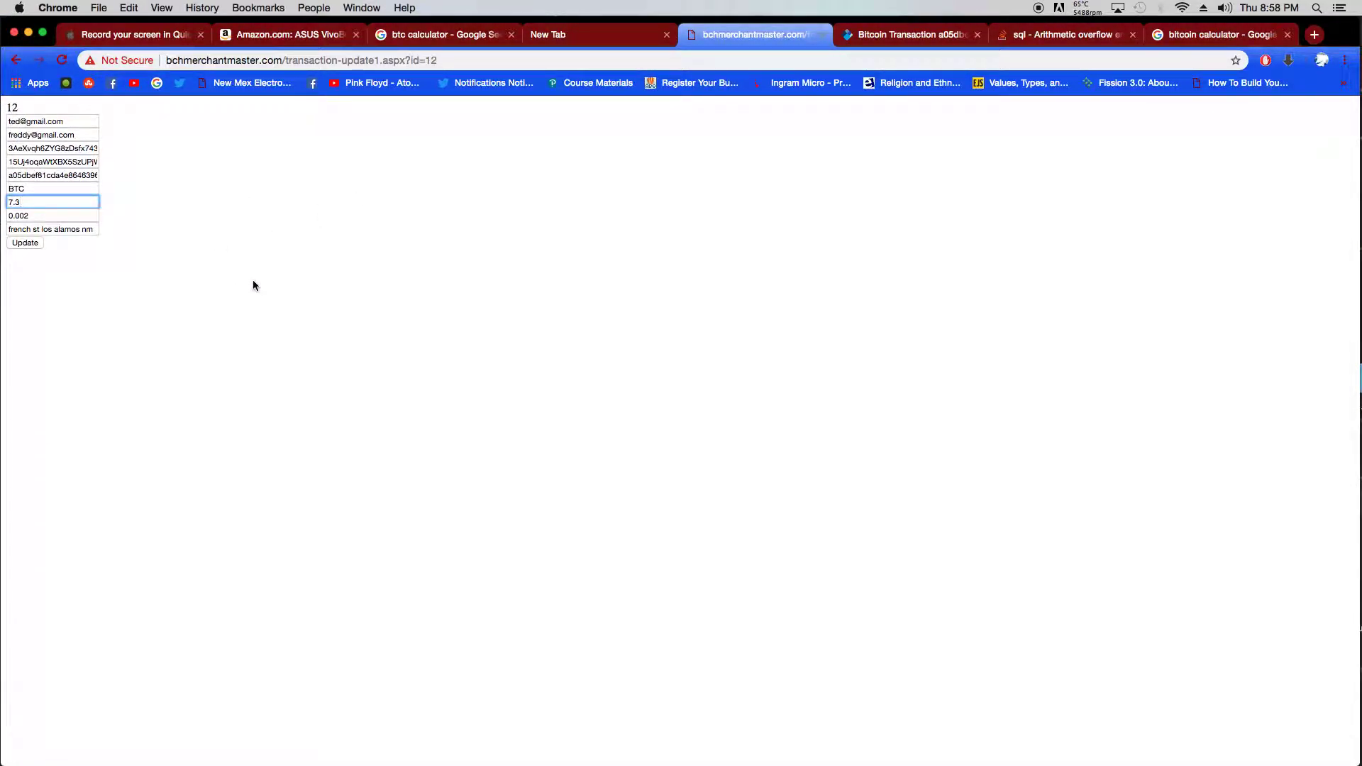
click(71, 229)
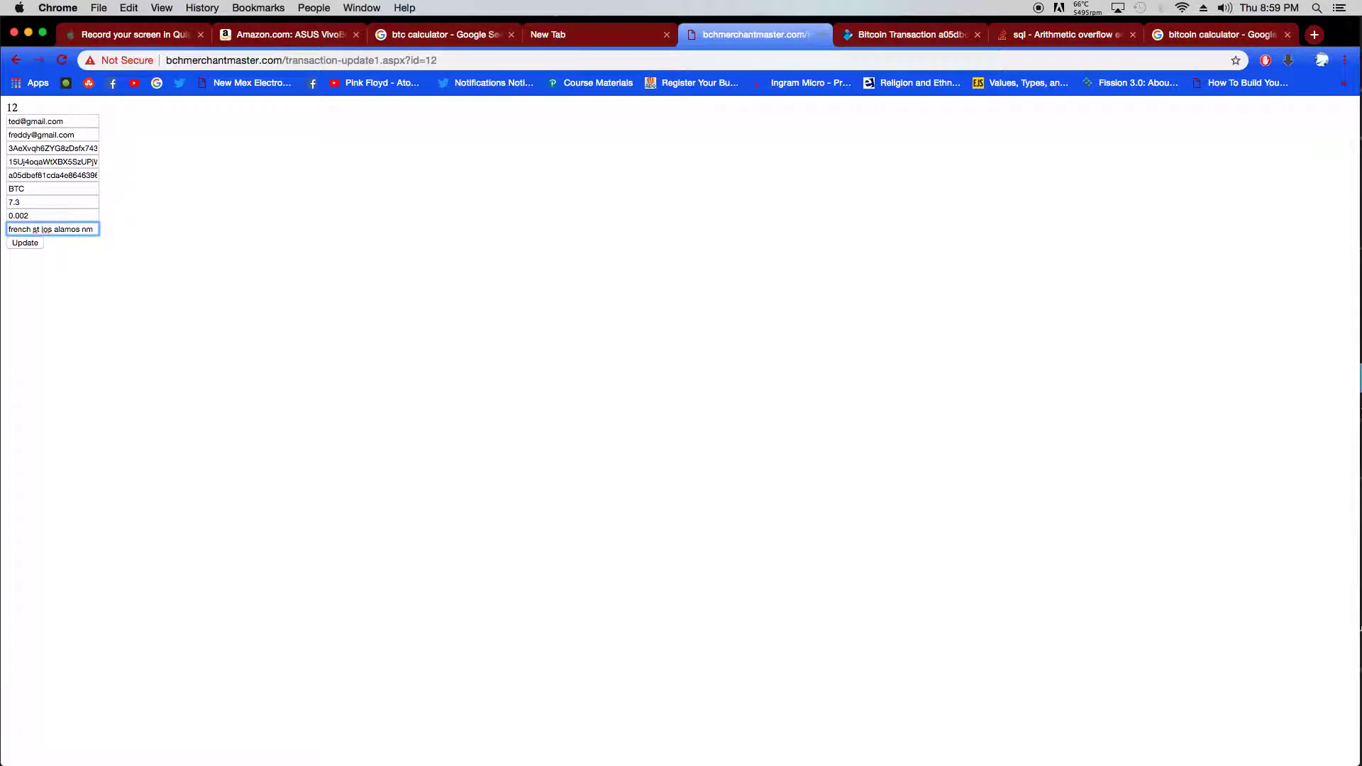
text(87544)
click(33, 243)
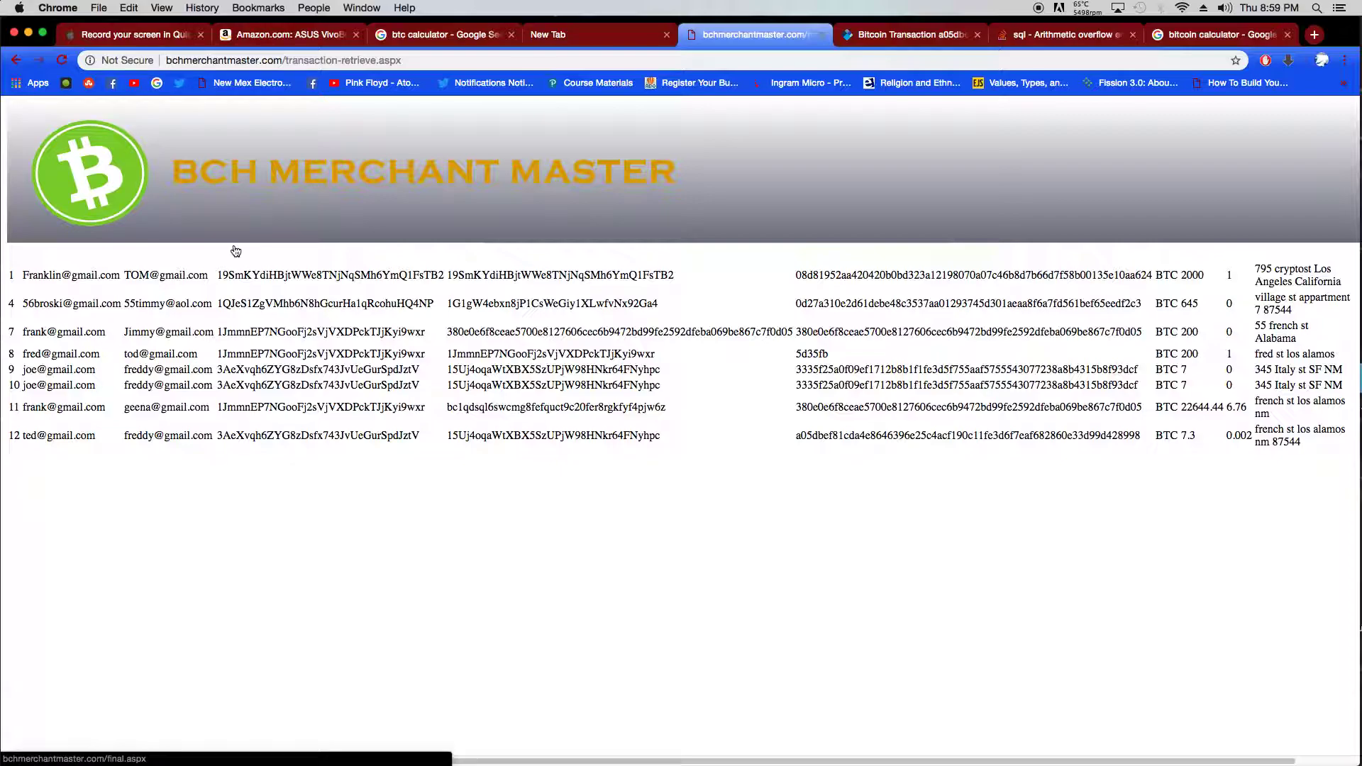
- Remove transaction 10 via the tracker's Delete Transaction list, then go back to the home page
click(201, 186)
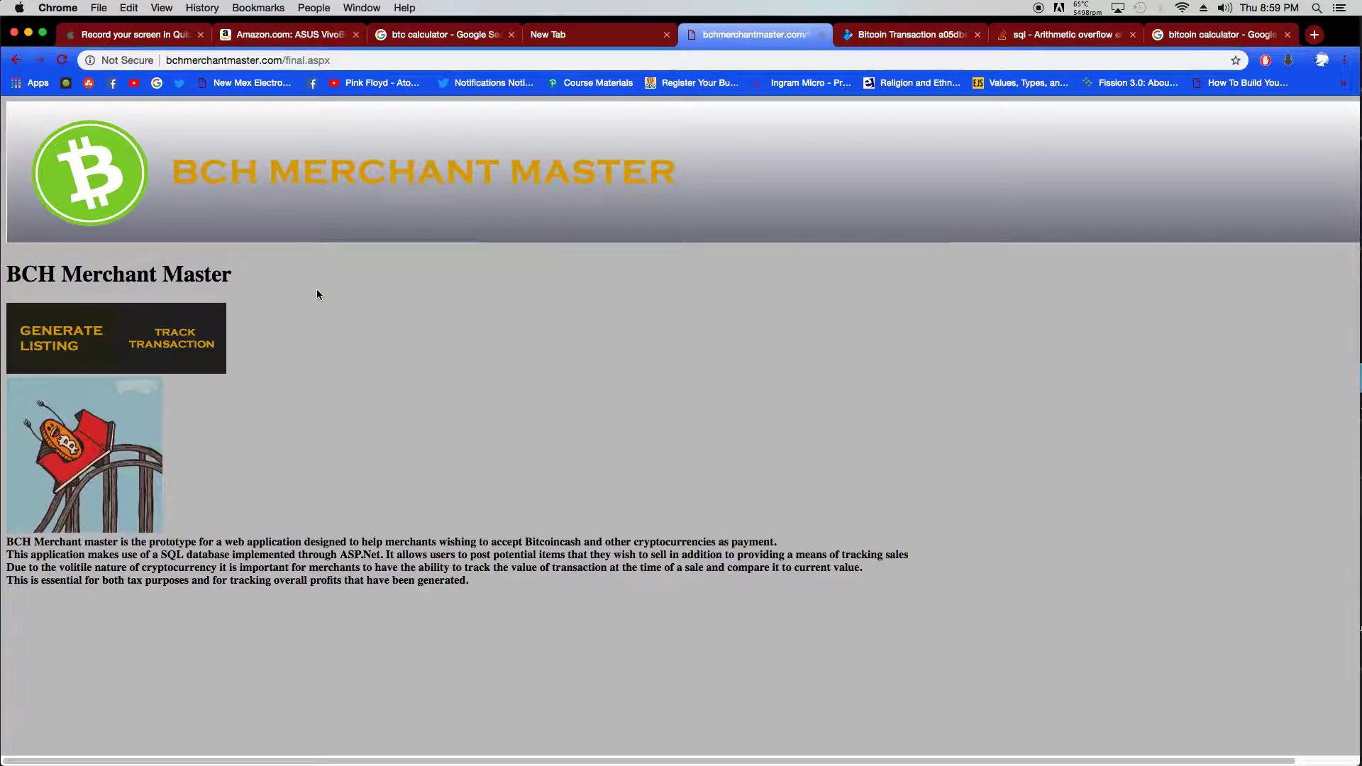
click(173, 341)
click(77, 466)
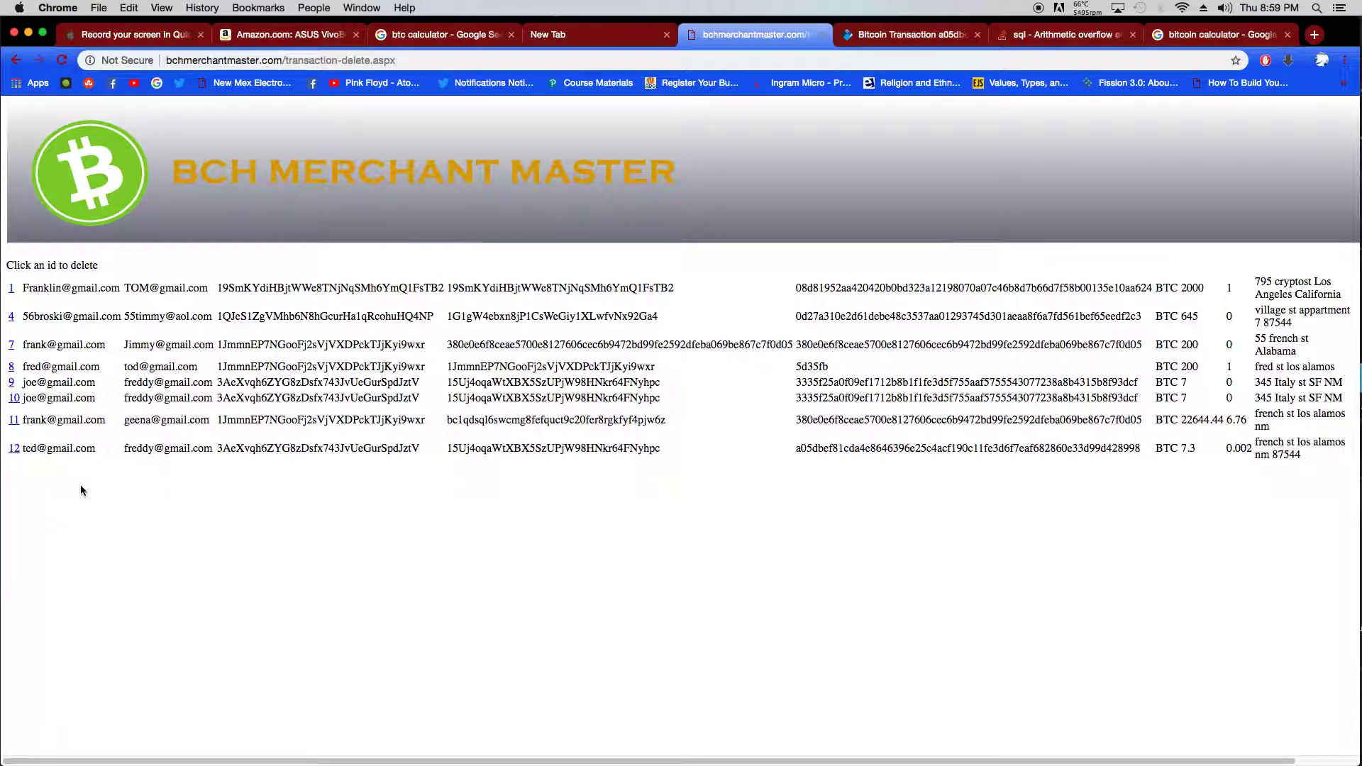
click(14, 399)
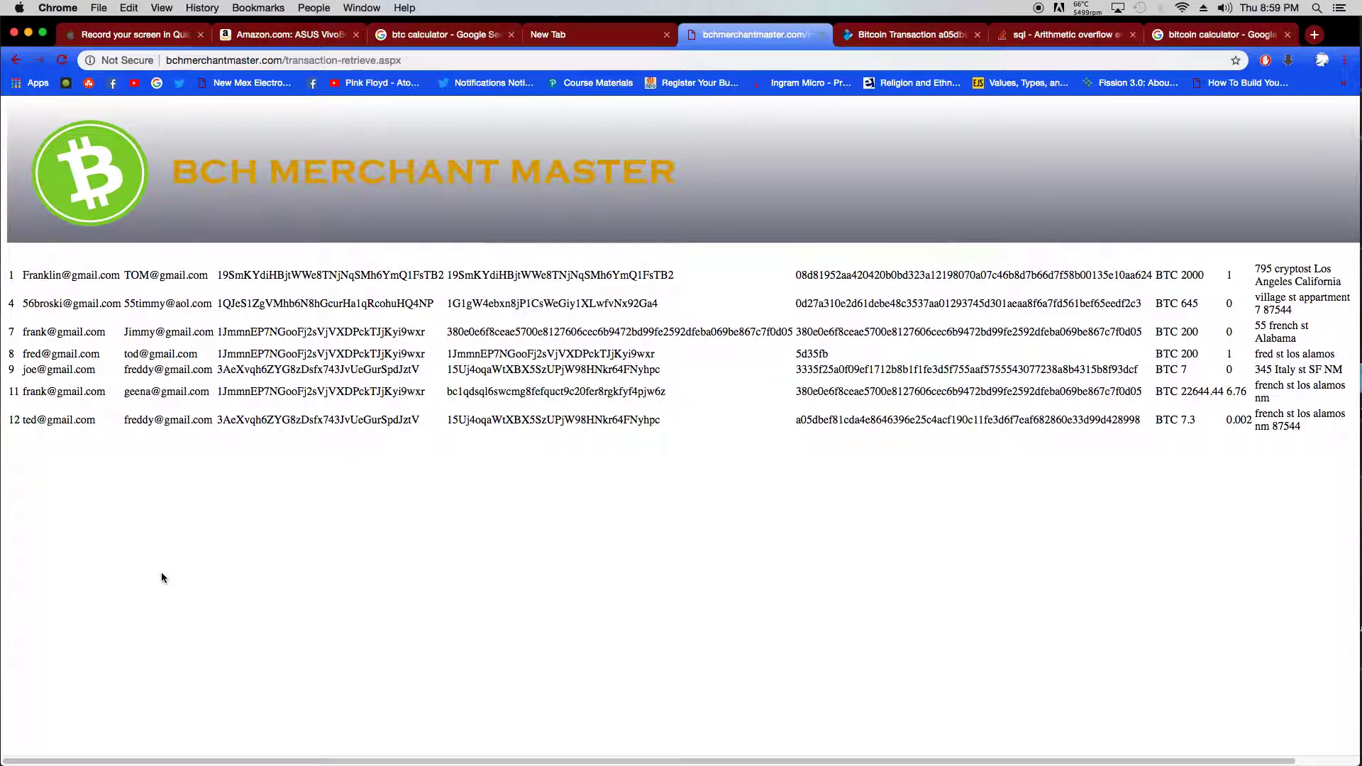
click(329, 170)
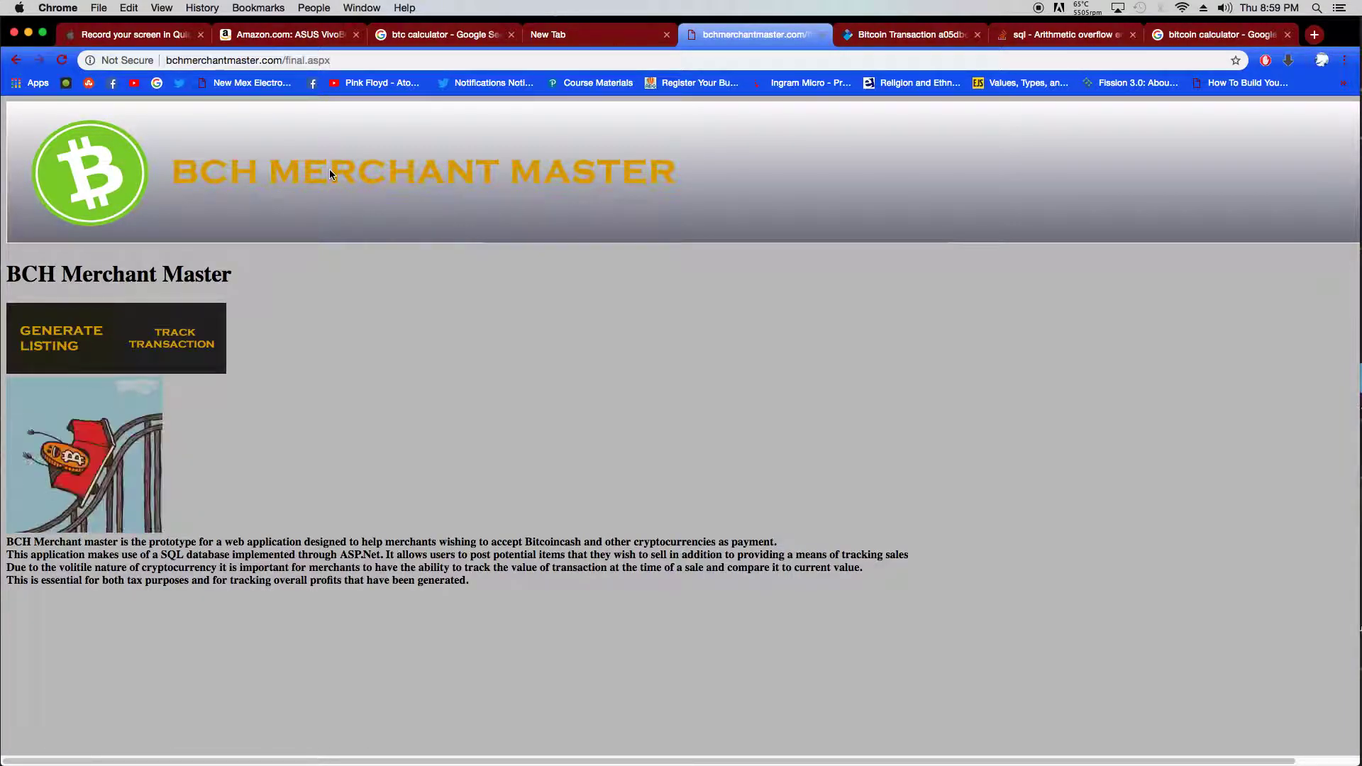